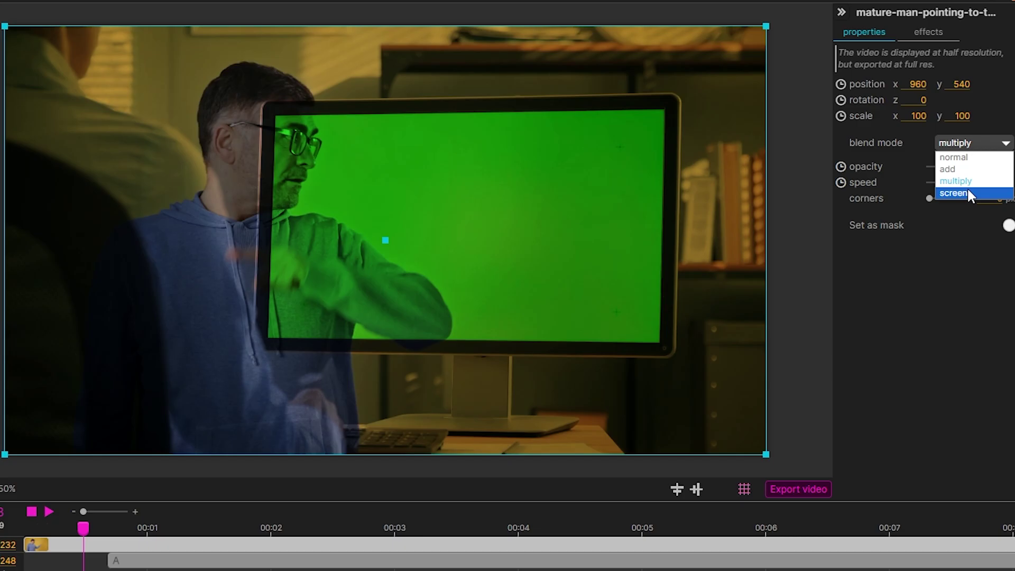
- Open pikimov.com to show the start page with the Animated piki logo, 3D model and Masking demos
click(966, 188)
click(881, 118)
drag(940, 135, 929, 136)
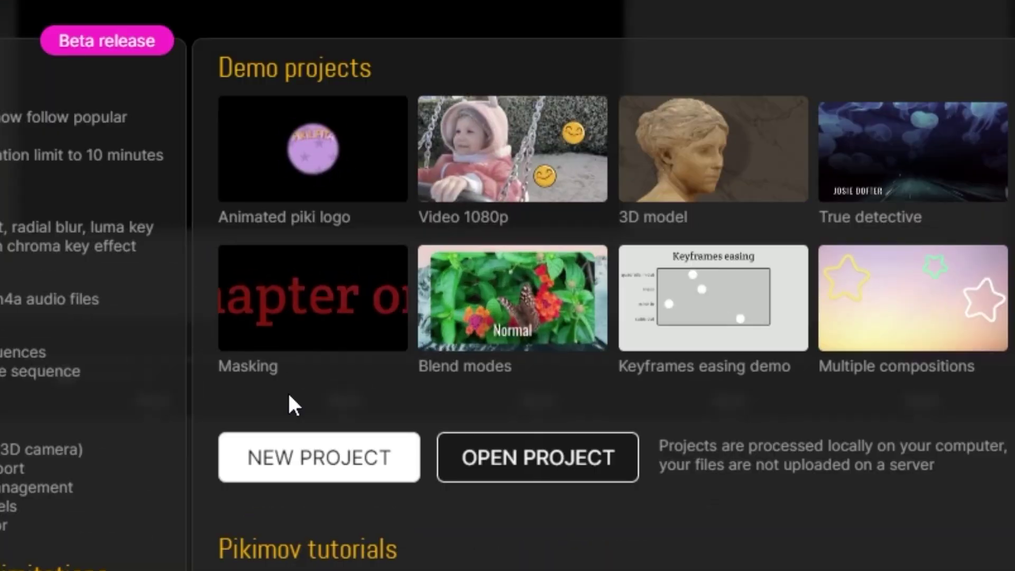
- Start a new project, opening its setup with the 1920×1080, 25 fps, 10-second preset
click(313, 468)
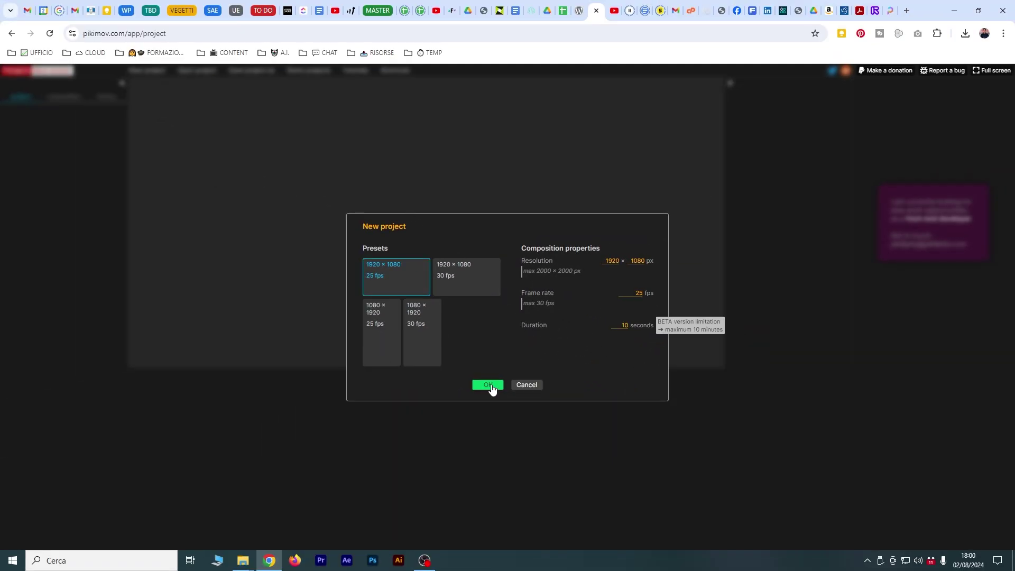
- Create the 1920×1080 project and raise the divider to give the timeline more room
click(490, 386)
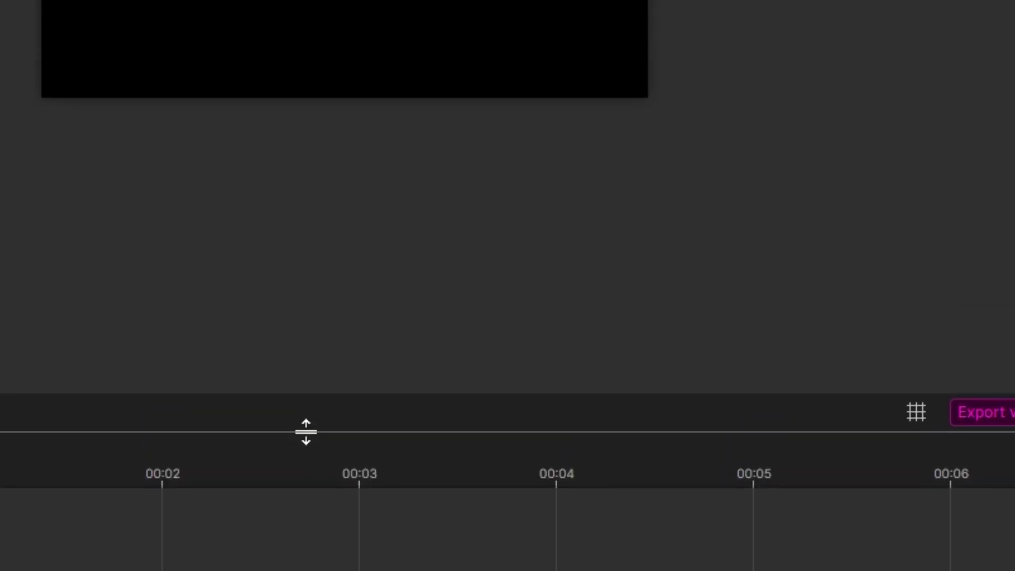
drag(321, 135, 293, 43)
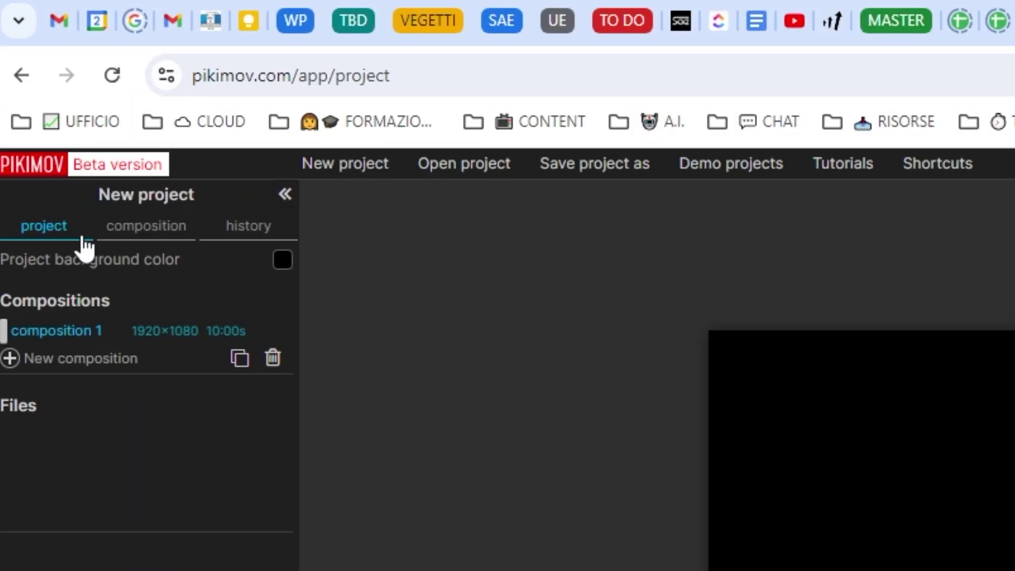
- Look through the composition, history and project tabs, then bring up the add-item list in the timeline
click(144, 232)
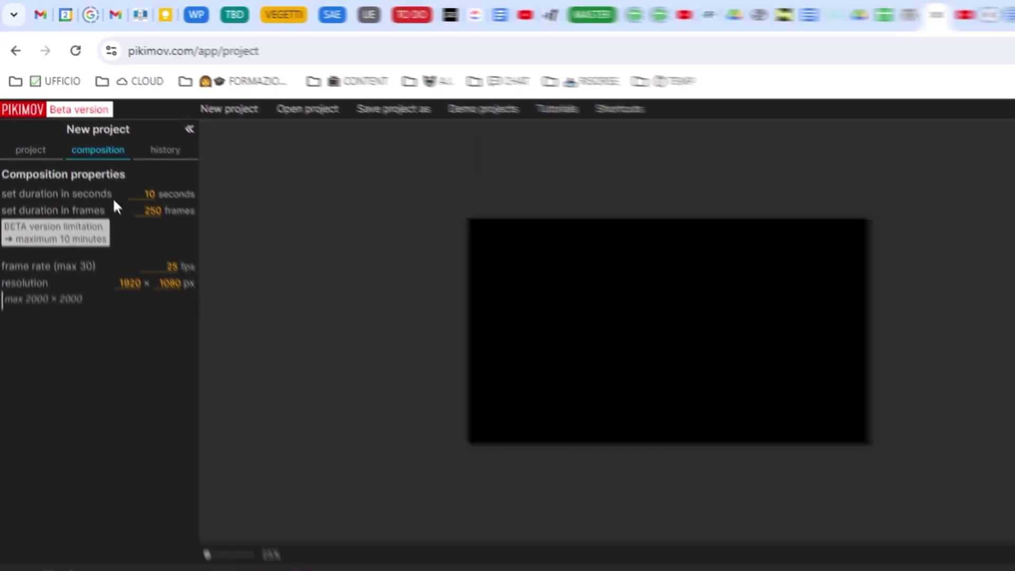
click(106, 96)
click(17, 98)
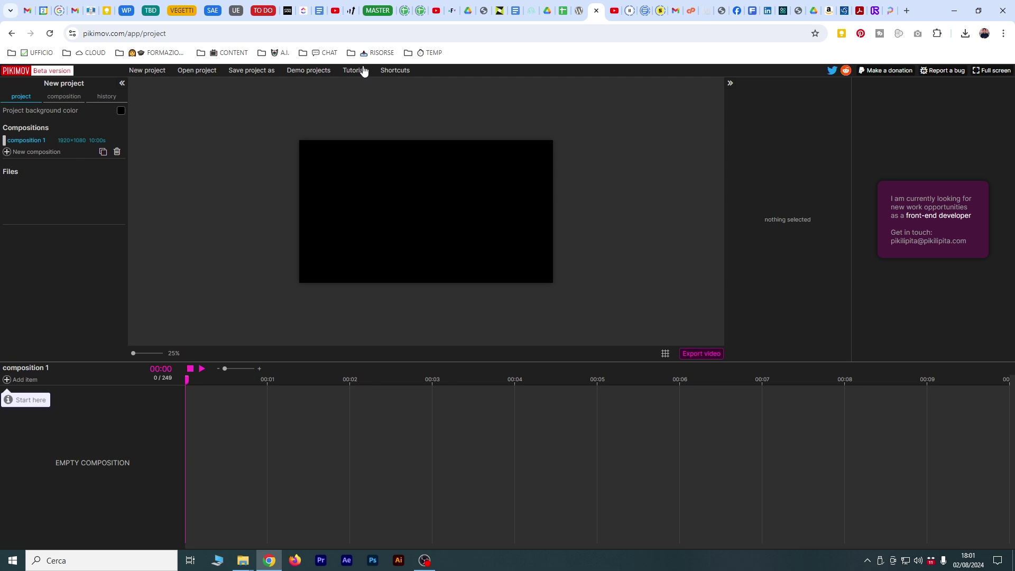
mouse_move(395, 75)
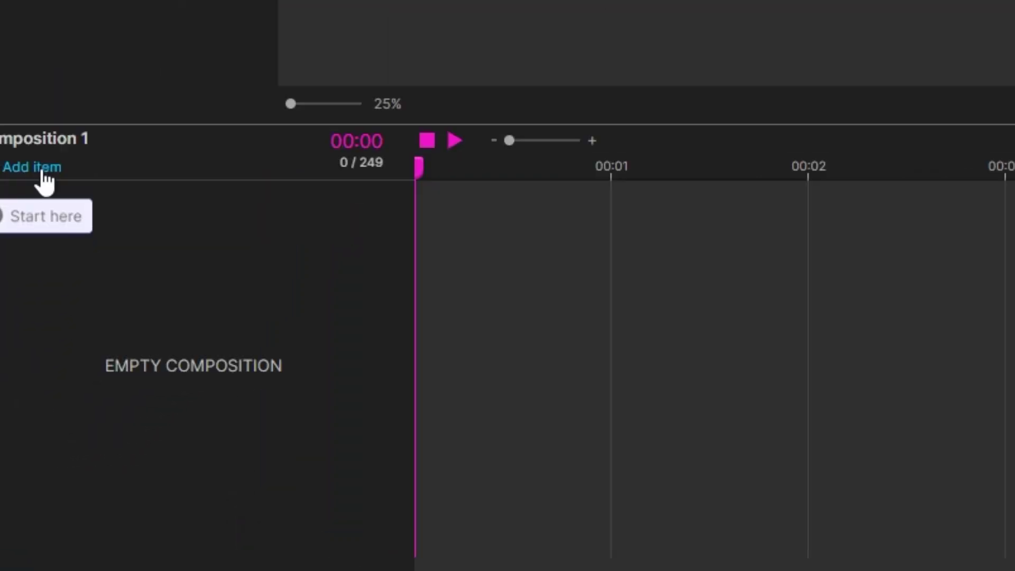
click(30, 381)
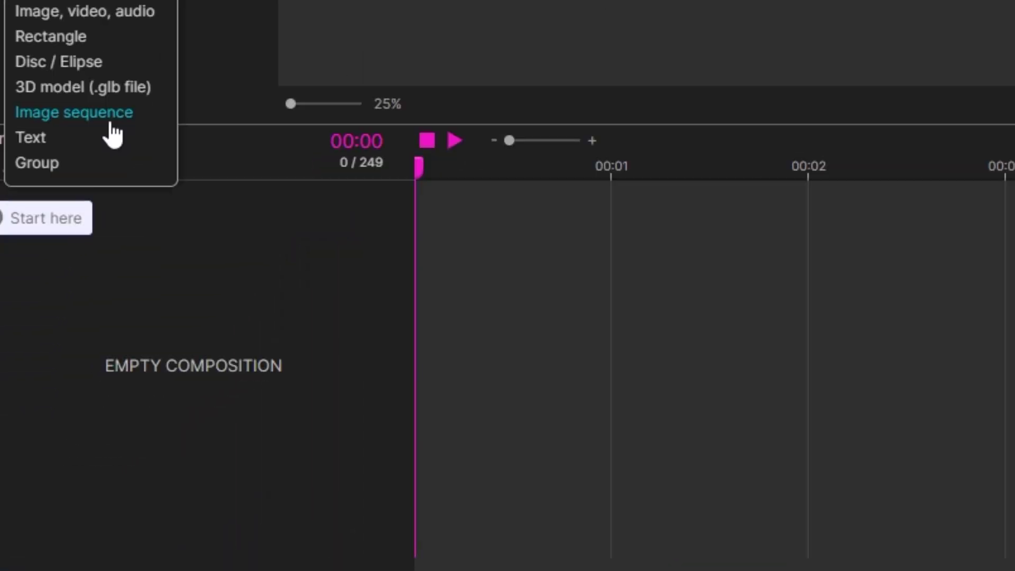
- Import the green-screen office video into composition 1, declining to match the composition to it
click(131, 20)
click(109, 81)
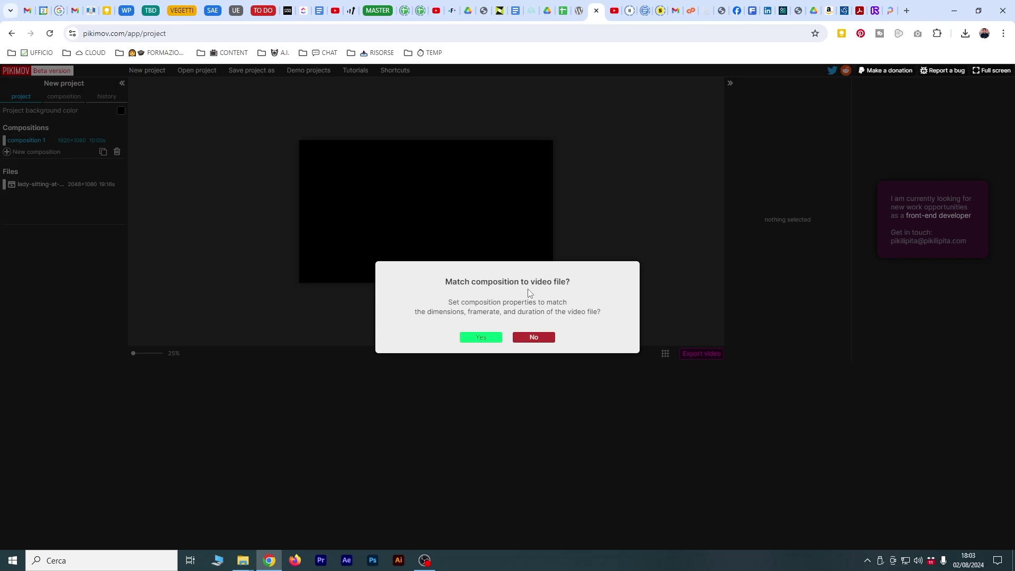
click(538, 338)
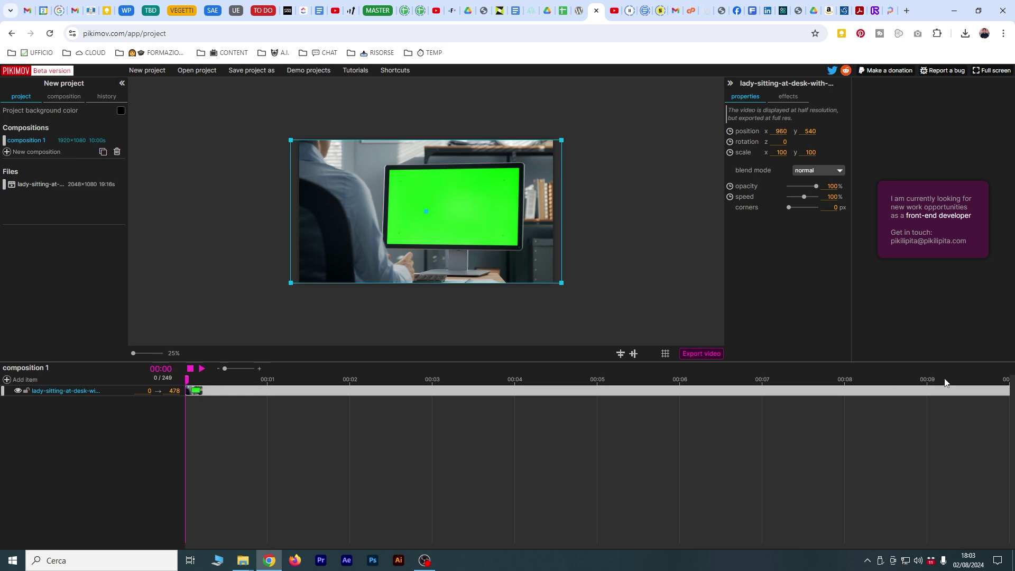
- Scrub and play the desk video from the start, and enlarge the preview to 50%
drag(998, 378, 185, 379)
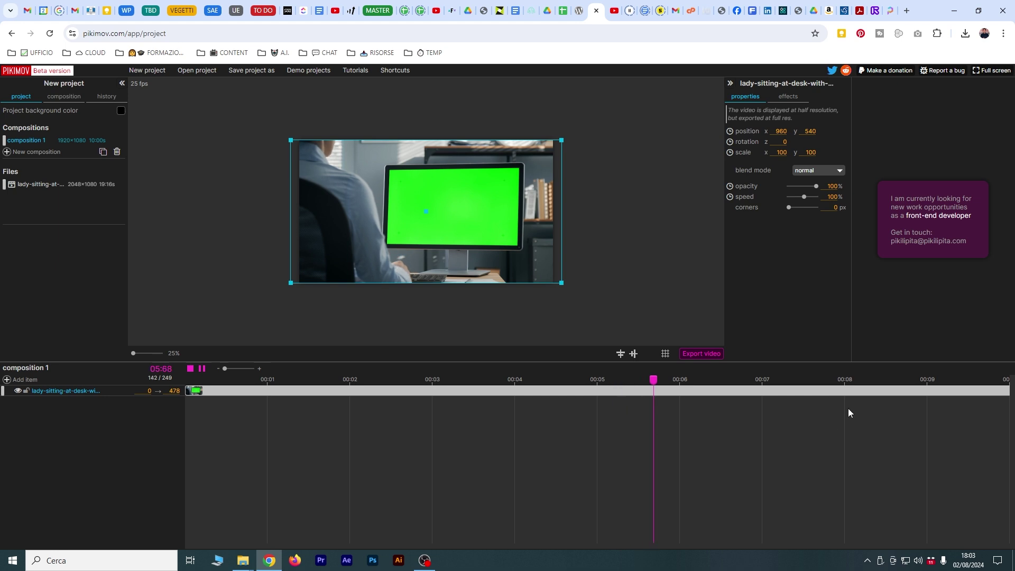
drag(749, 381, 186, 379)
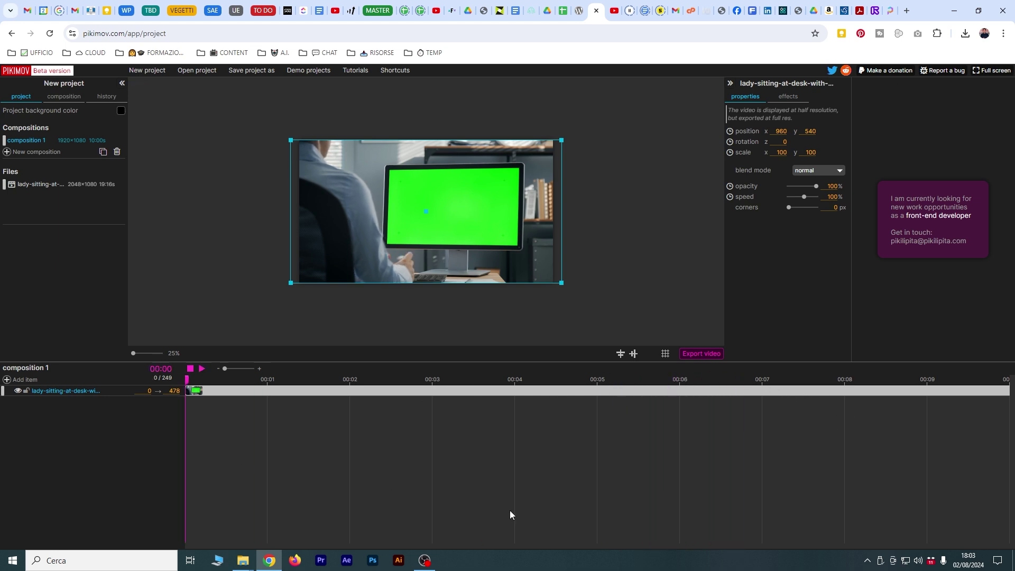
key(space)
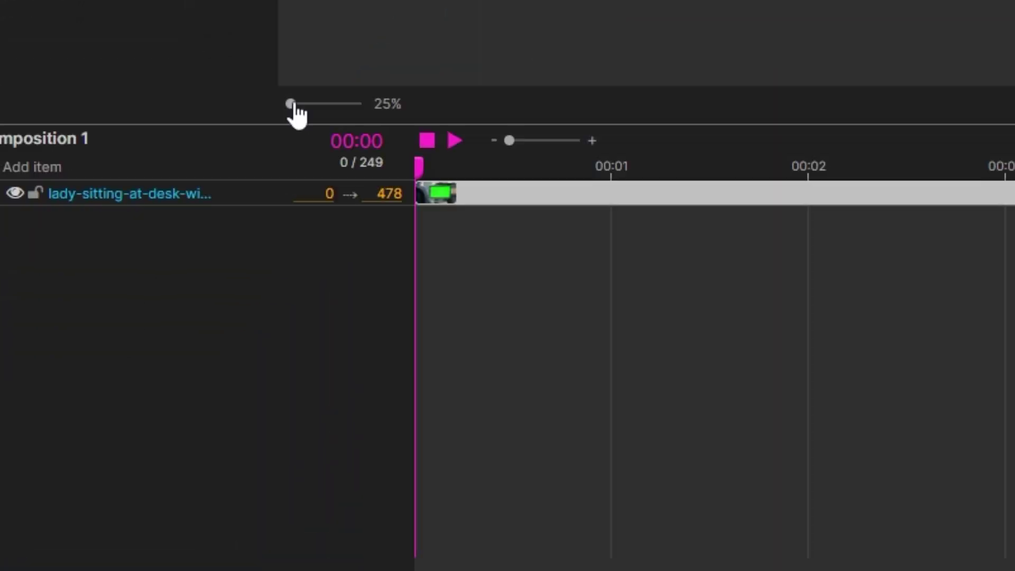
drag(294, 105, 299, 109)
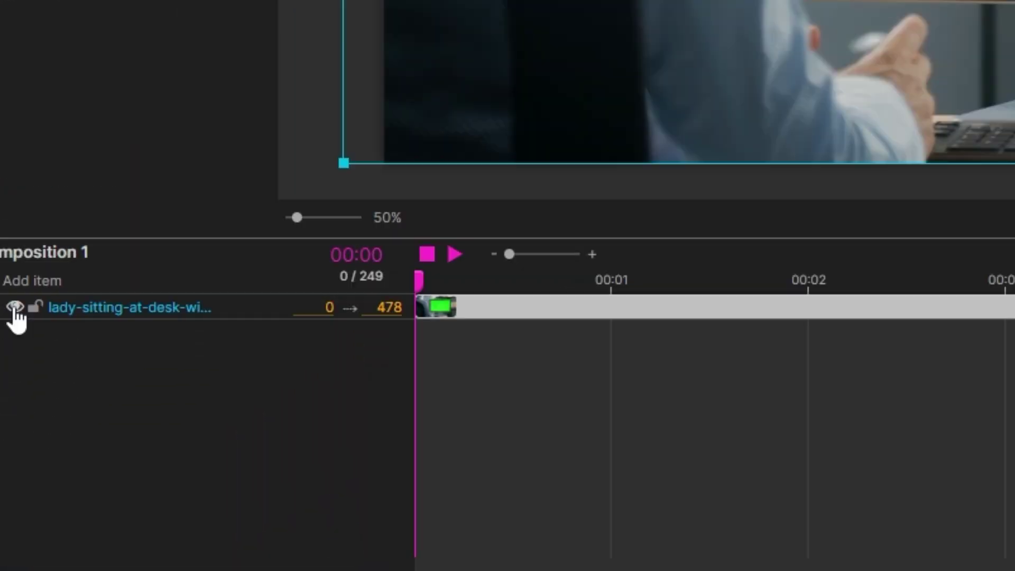
- Toggle the video layer's visibility, lock it, and switch the editor to full screen
click(18, 439)
click(15, 307)
click(34, 307)
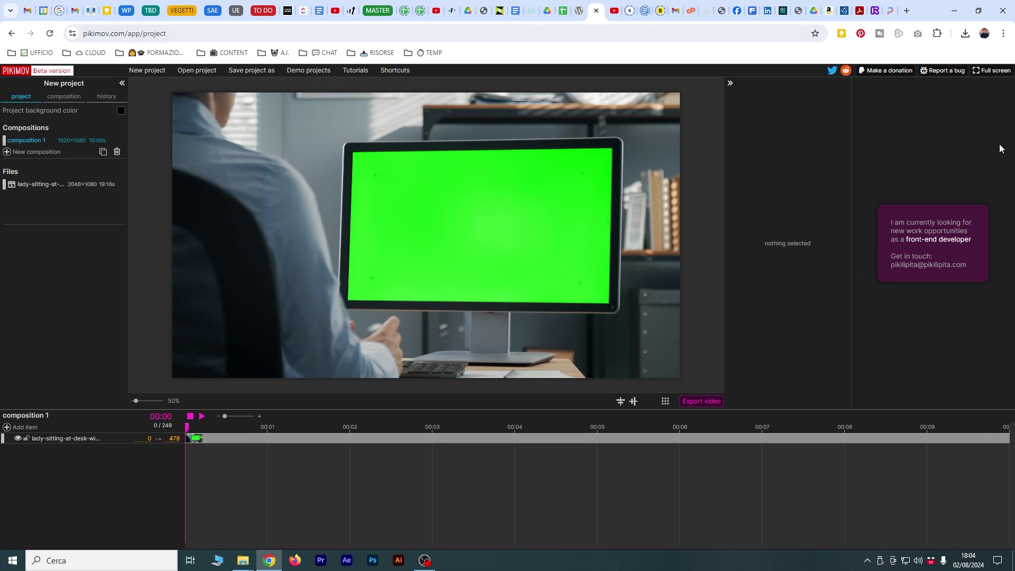
click(992, 70)
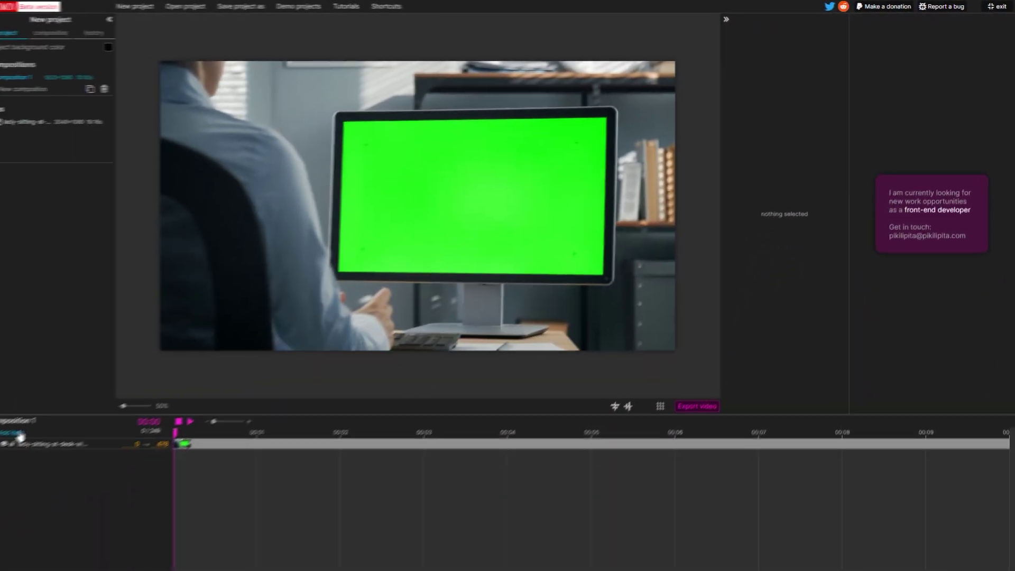
- Add a 'Lorem ipsum' text layer, enlarge it and centre it over the monitor
click(20, 435)
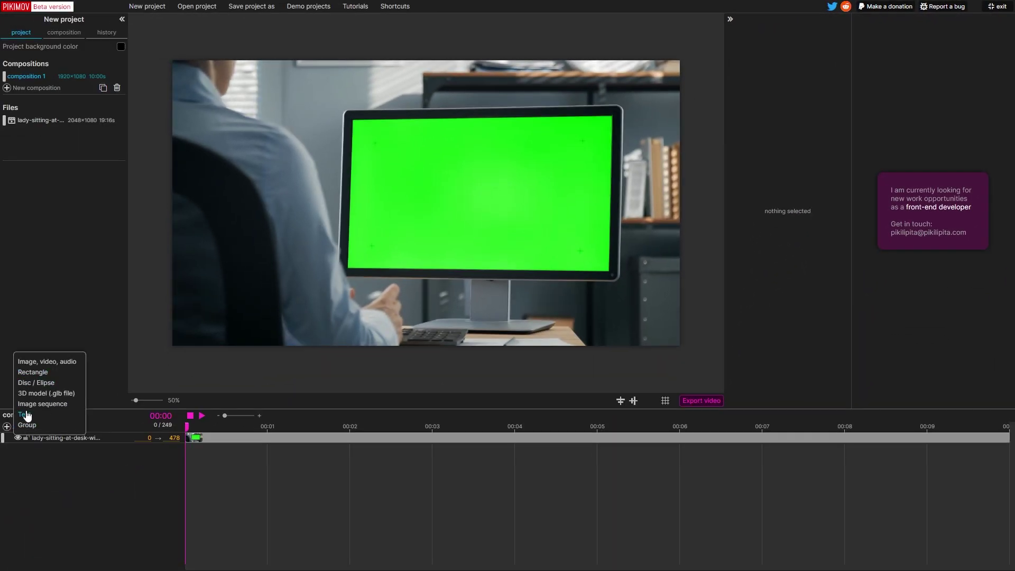
click(37, 416)
mouse_move(664, 261)
mouse_down()
mouse_move(245, 225)
mouse_move(261, 151)
mouse_move(380, 231)
mouse_move(473, 246)
mouse_up()
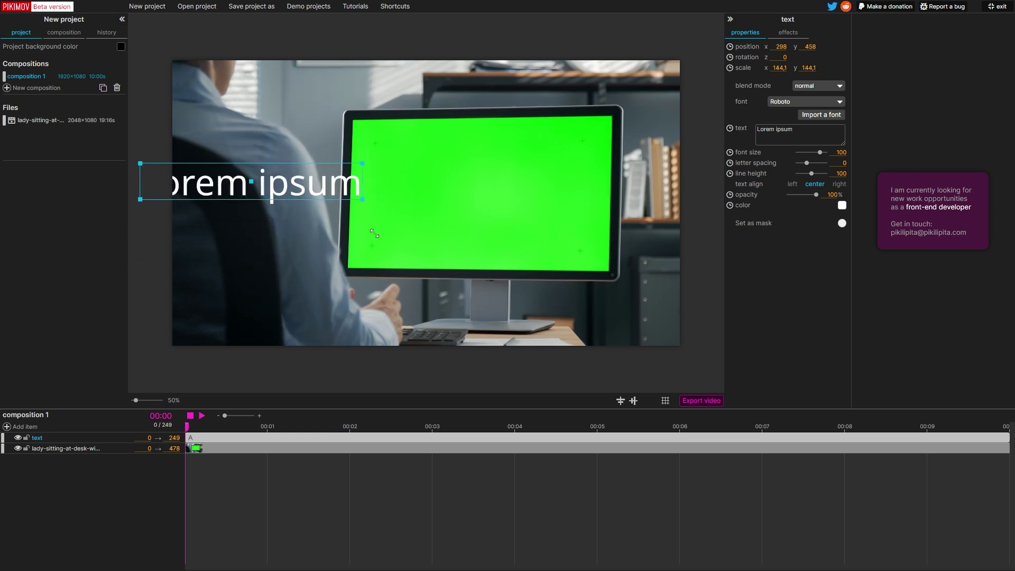
mouse_move(399, 193)
mouse_down()
mouse_move(555, 210)
mouse_move(517, 196)
mouse_up()
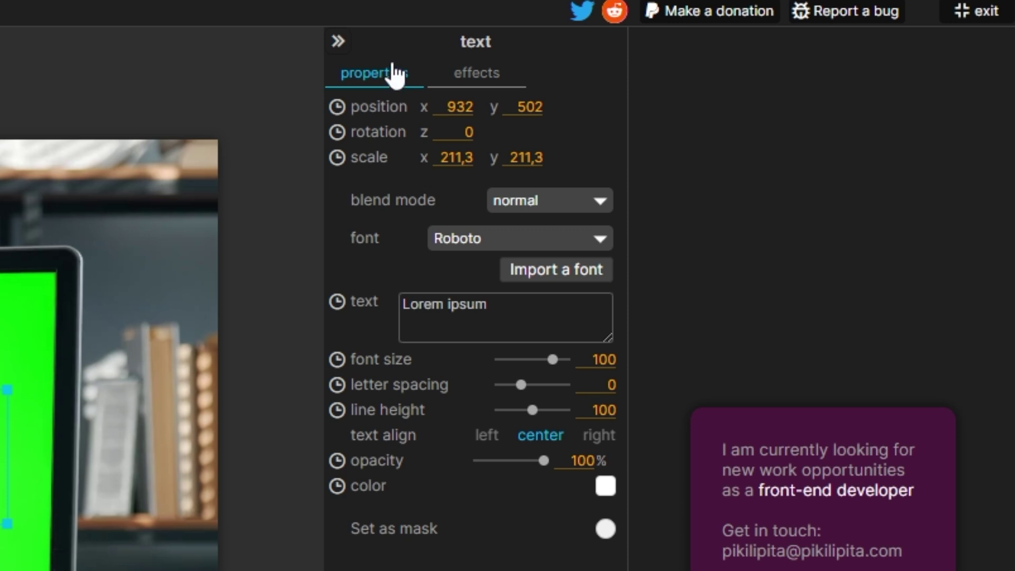
click(465, 74)
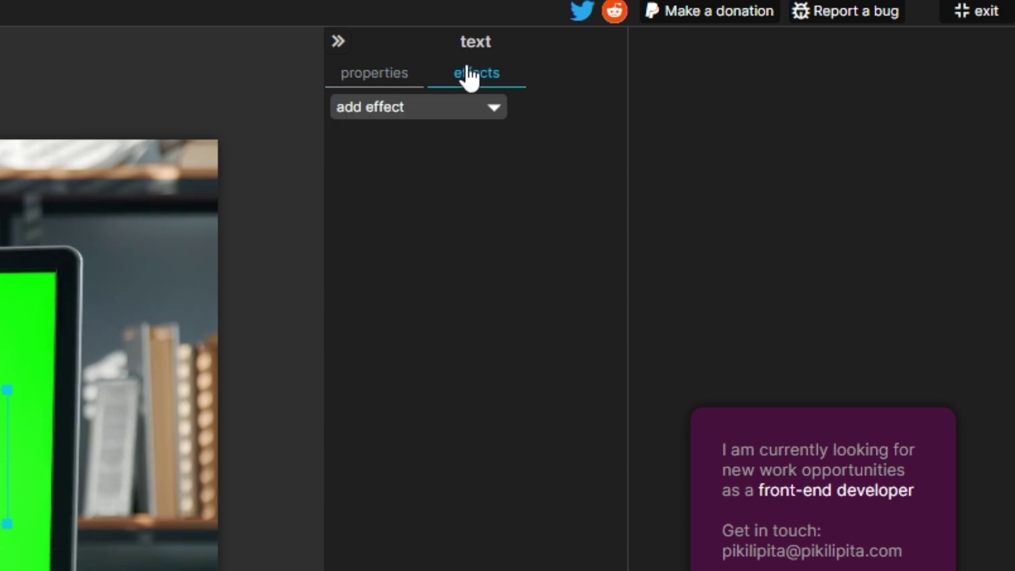
click(411, 74)
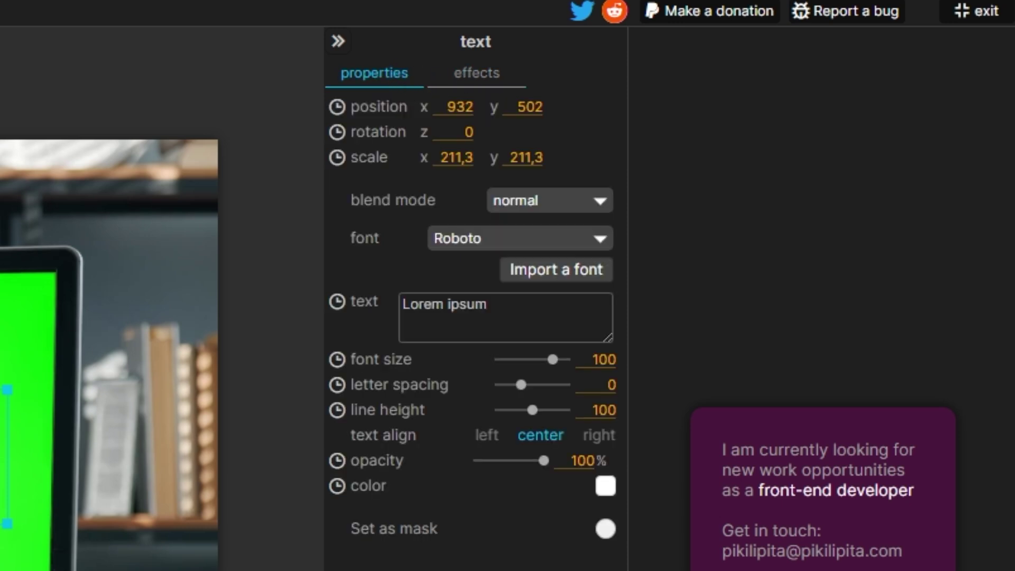
- Experiment with the office video's opacity and corner rounding (100 px, then 29 px)
click(133, 370)
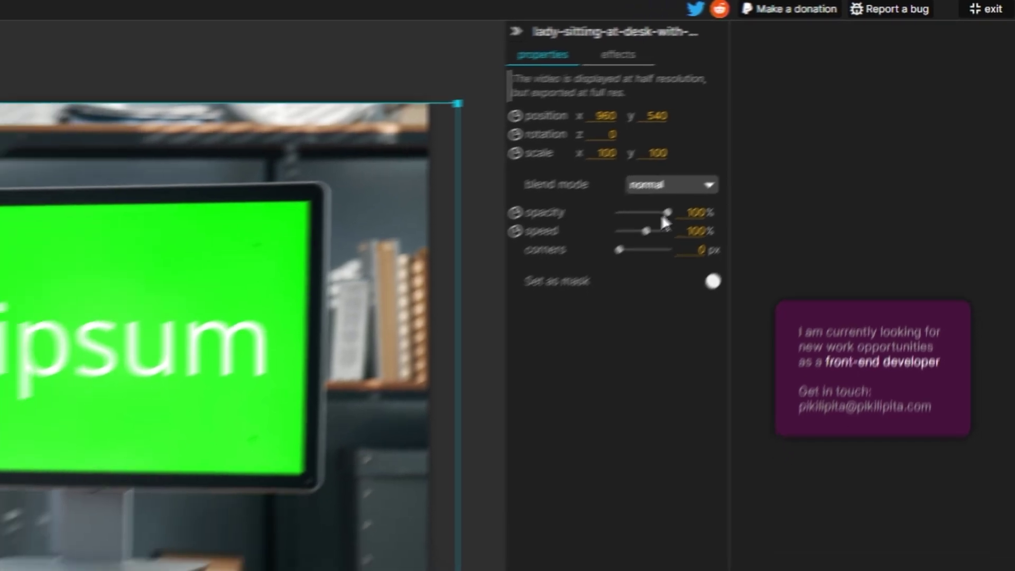
drag(544, 287, 515, 288)
key(ctrl+z)
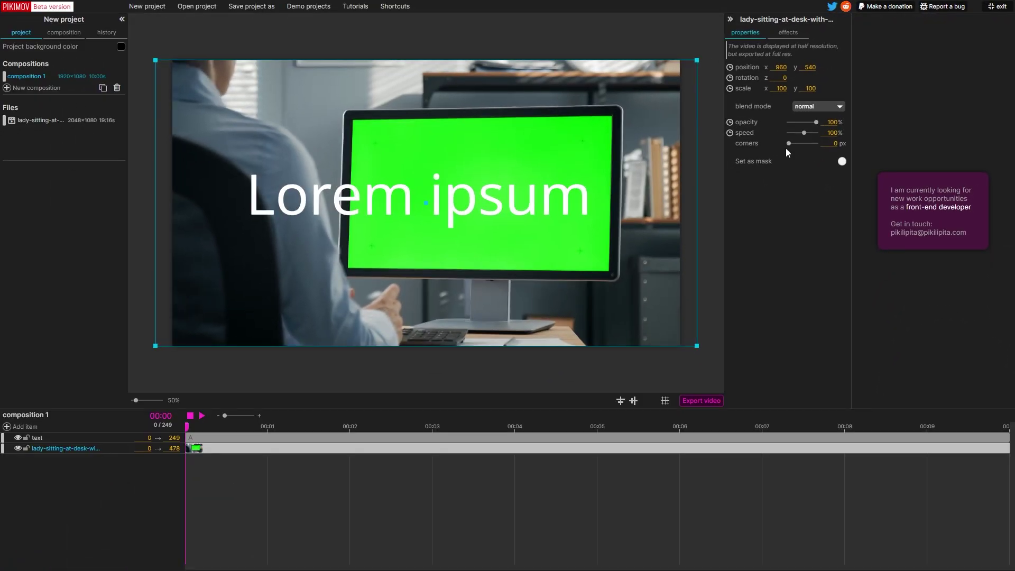
drag(789, 143, 820, 143)
click(711, 188)
click(66, 448)
drag(817, 143, 791, 153)
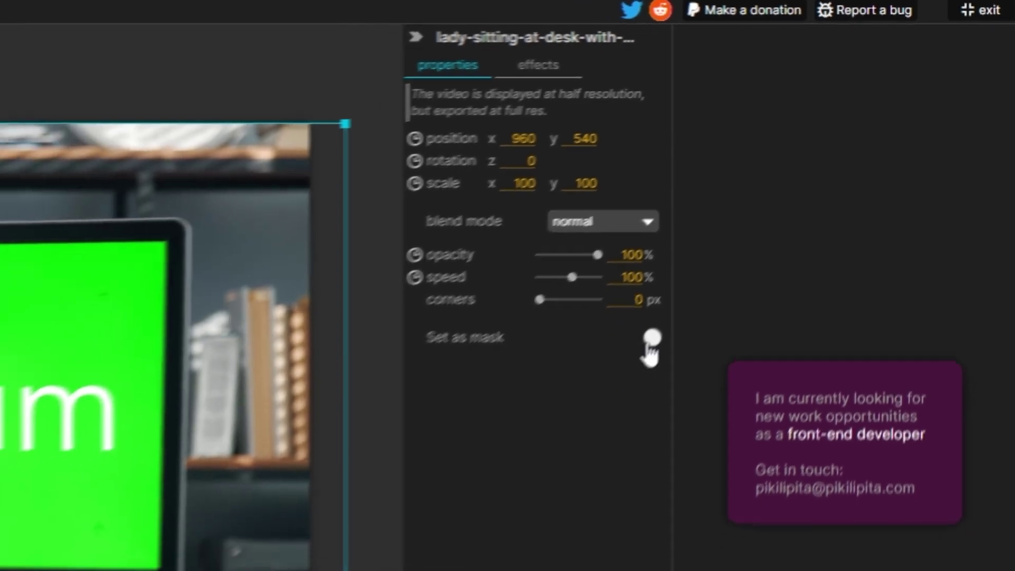
- Try the video as a mask, turn masking off, and browse its effects list without adding one
click(605, 381)
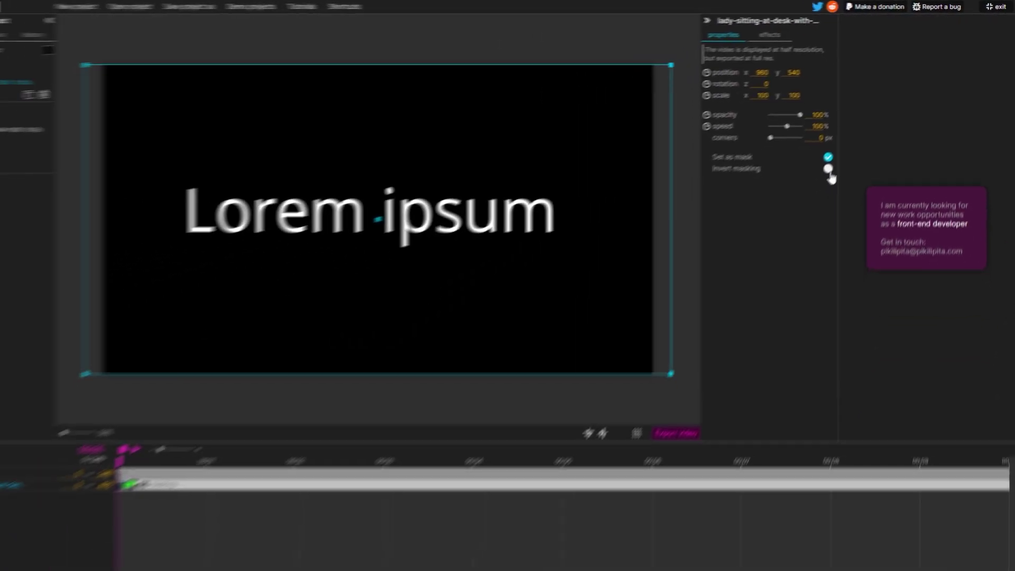
click(841, 161)
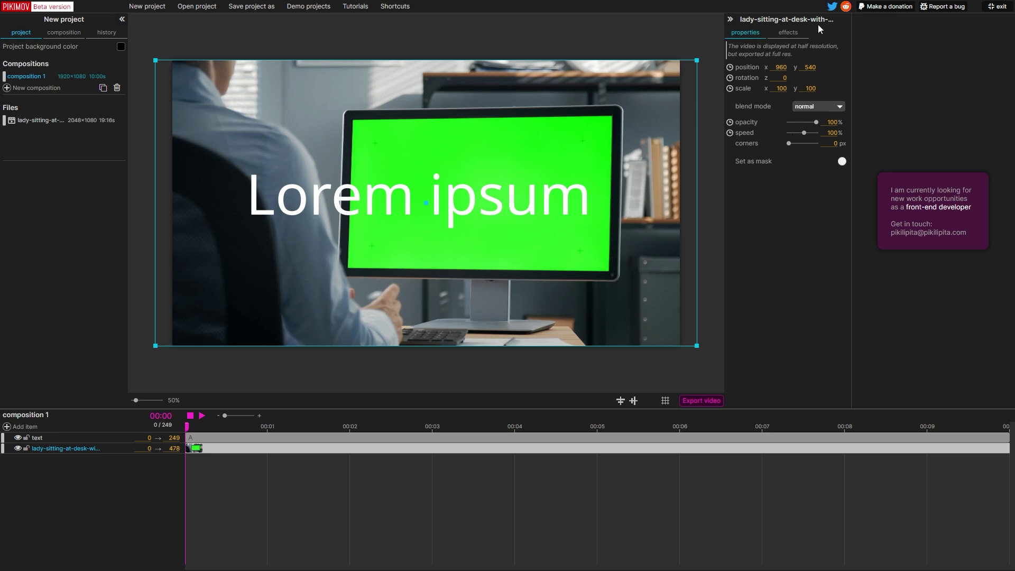
click(788, 32)
click(786, 46)
click(787, 46)
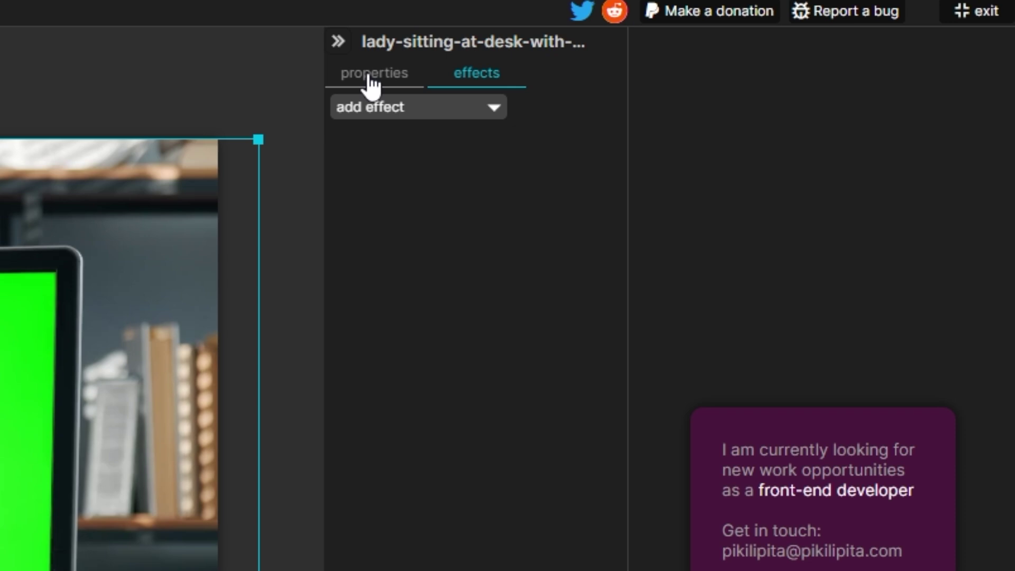
click(367, 84)
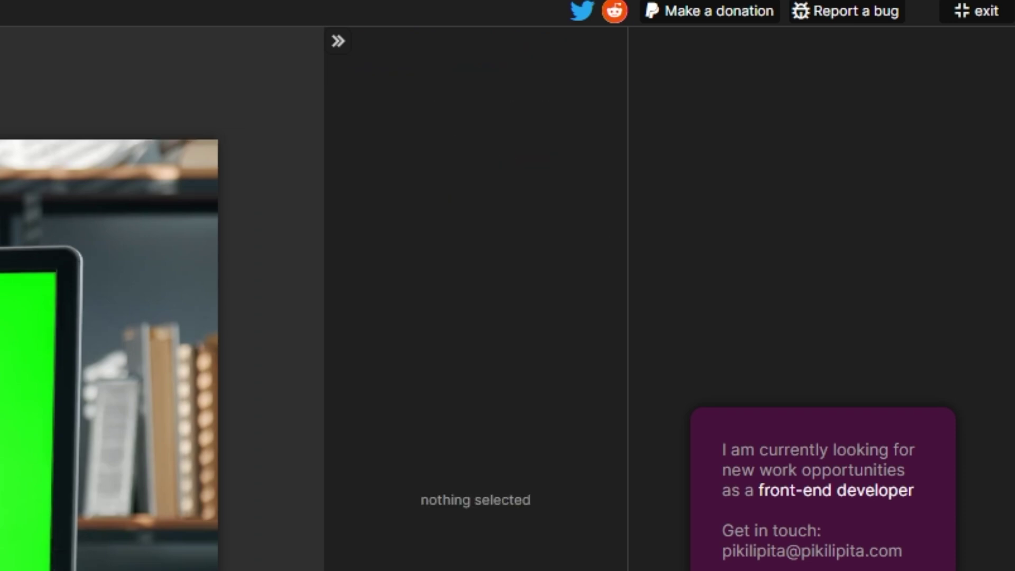
- Replace the placeholder with 'PIKIMOV FREE' and set its font to Crete Round
triple_click(515, 315)
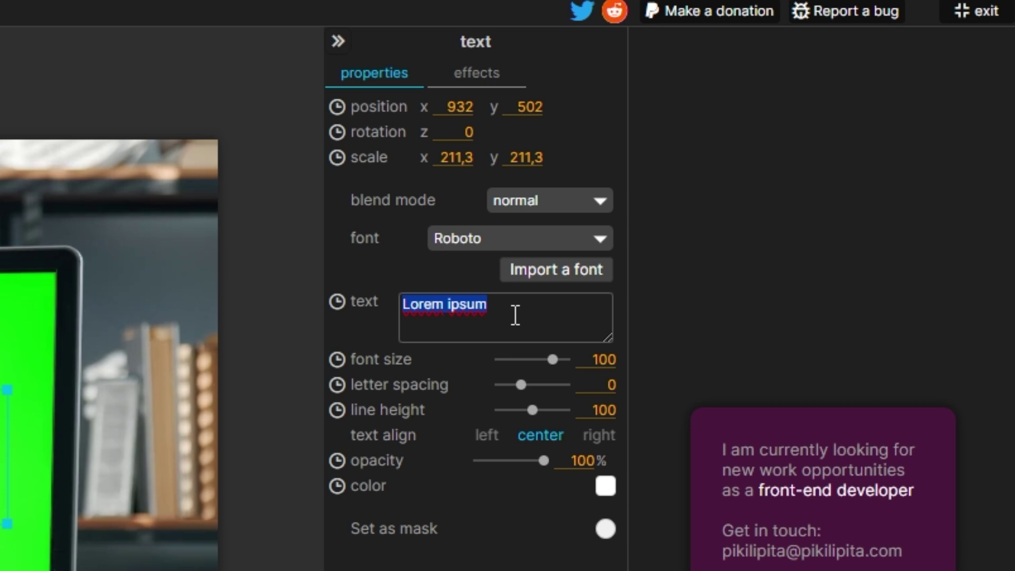
text(PIKIMOV FREE)
click(508, 237)
click(493, 276)
click(497, 237)
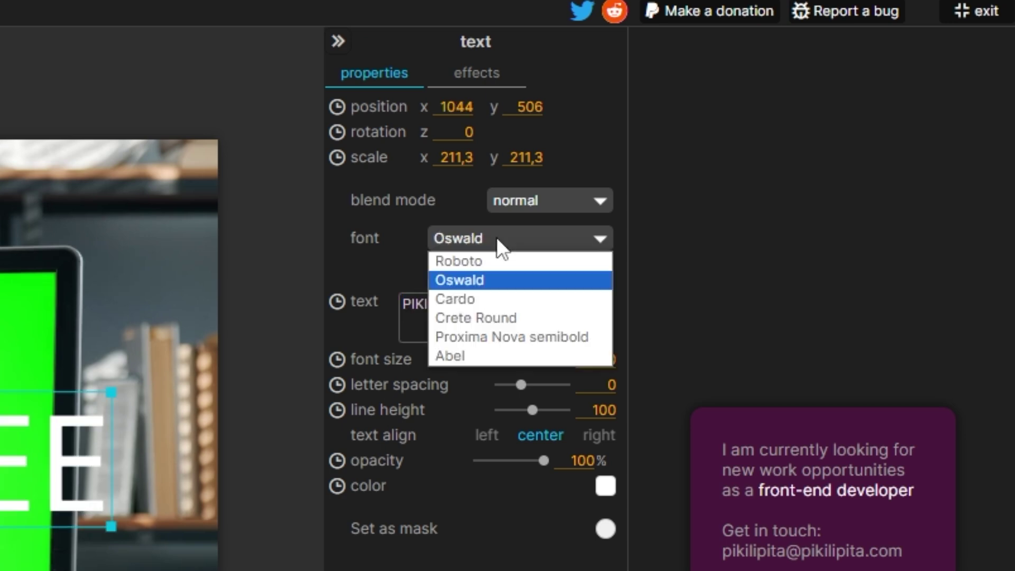
click(490, 297)
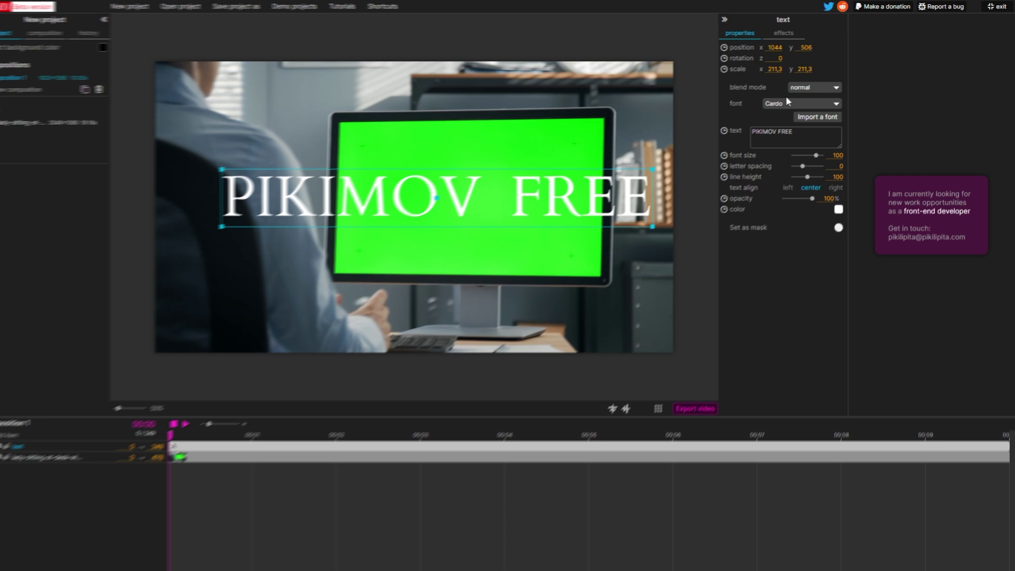
click(792, 103)
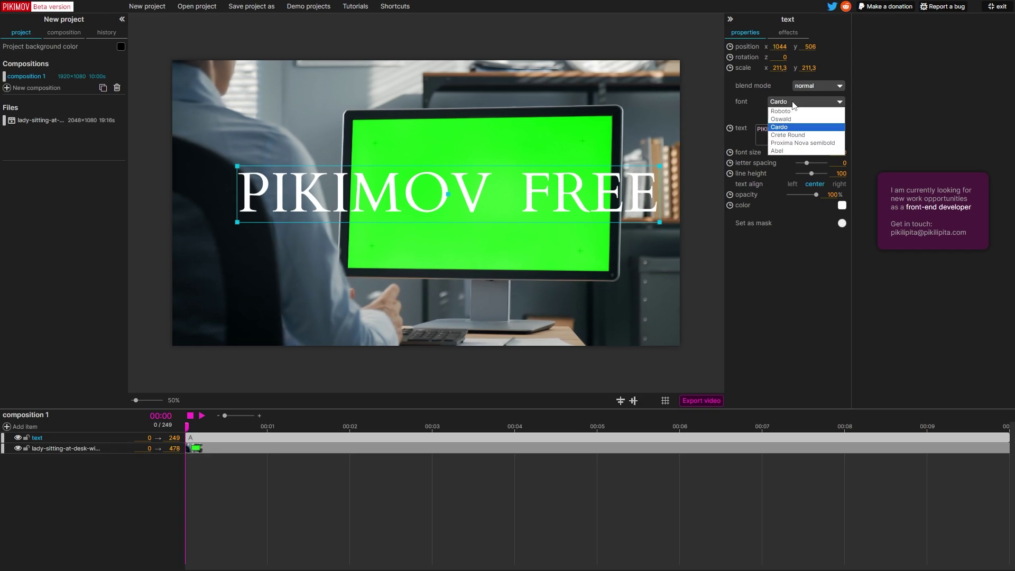
click(795, 134)
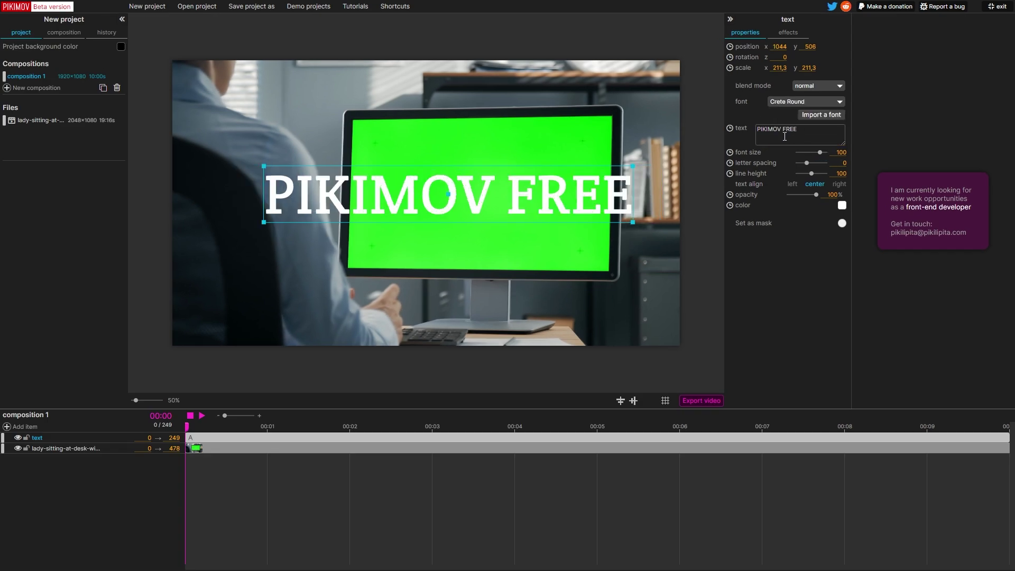
- Set letter spacing 13, font size 103, line height 109, shift the title left, and pick blue
drag(807, 163, 819, 163)
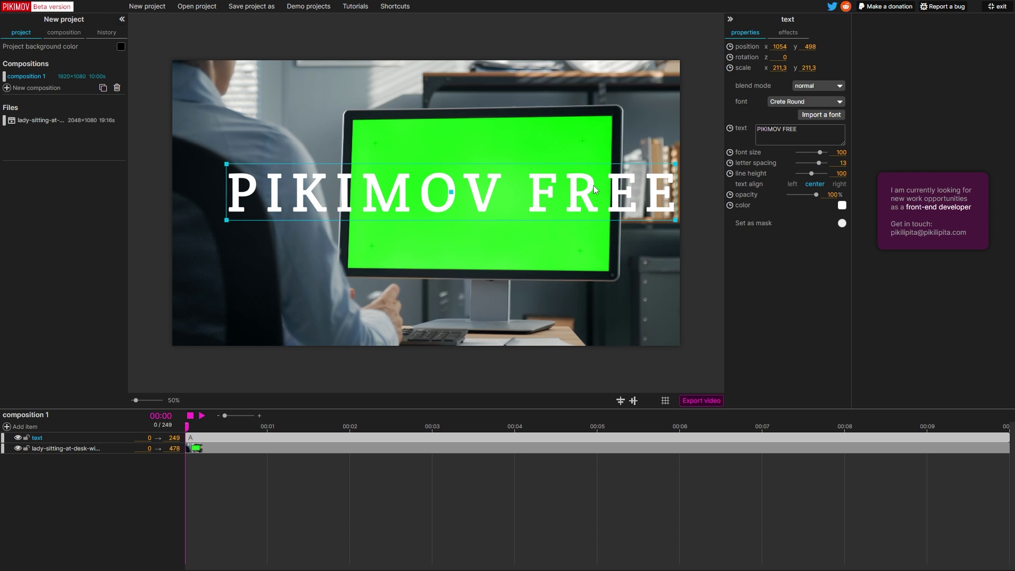
drag(594, 189, 566, 190)
drag(811, 174, 820, 152)
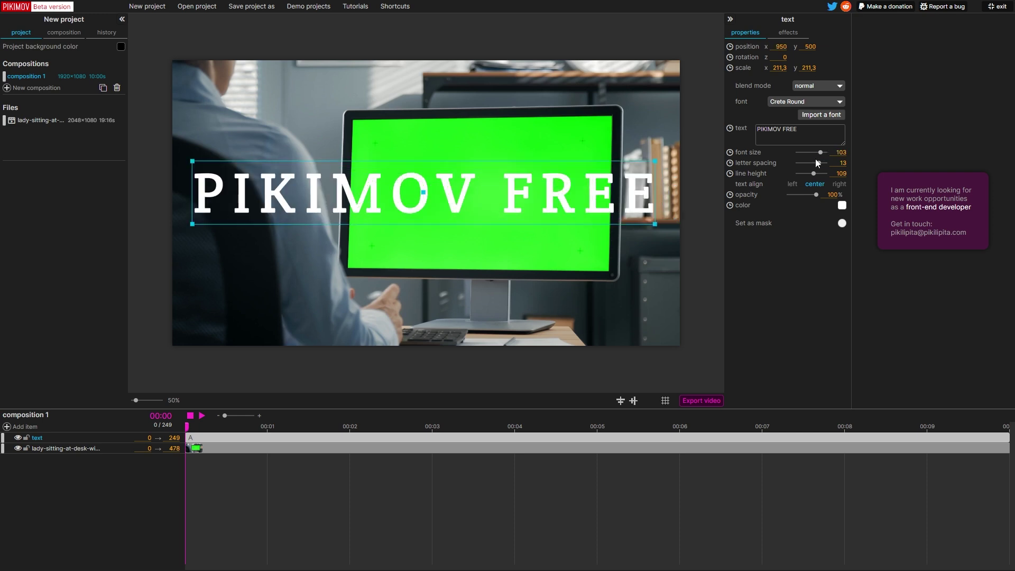
click(842, 205)
click(899, 237)
drag(907, 239, 931, 221)
drag(914, 287, 920, 300)
mouse_move(931, 248)
mouse_down()
mouse_move(912, 232)
mouse_move(921, 210)
mouse_move(904, 221)
mouse_move(927, 202)
mouse_move(937, 215)
mouse_up()
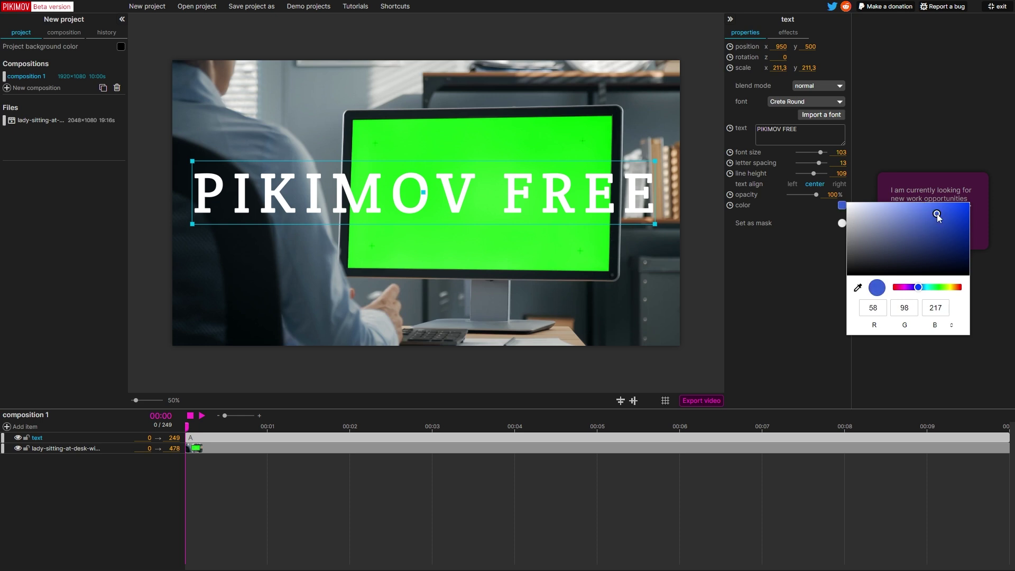
- Move the title to the top of the frame and recolour it orange
click(790, 304)
drag(584, 213, 590, 133)
click(842, 205)
drag(930, 287, 957, 289)
click(823, 84)
click(823, 84)
- Try the screen blend mode on the title, return it to normal, and show the History list
click(823, 84)
click(823, 119)
click(820, 86)
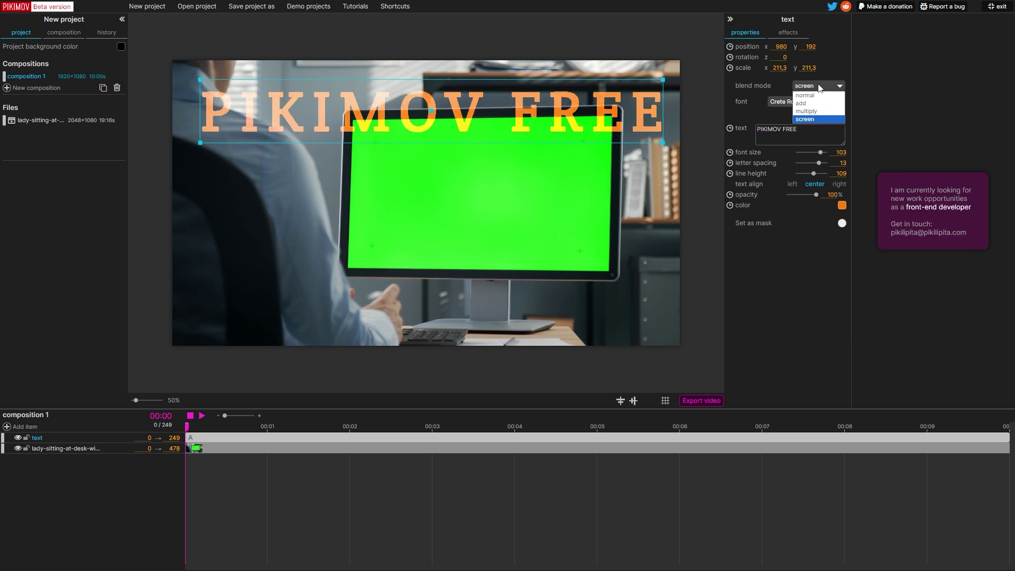
click(819, 96)
click(109, 33)
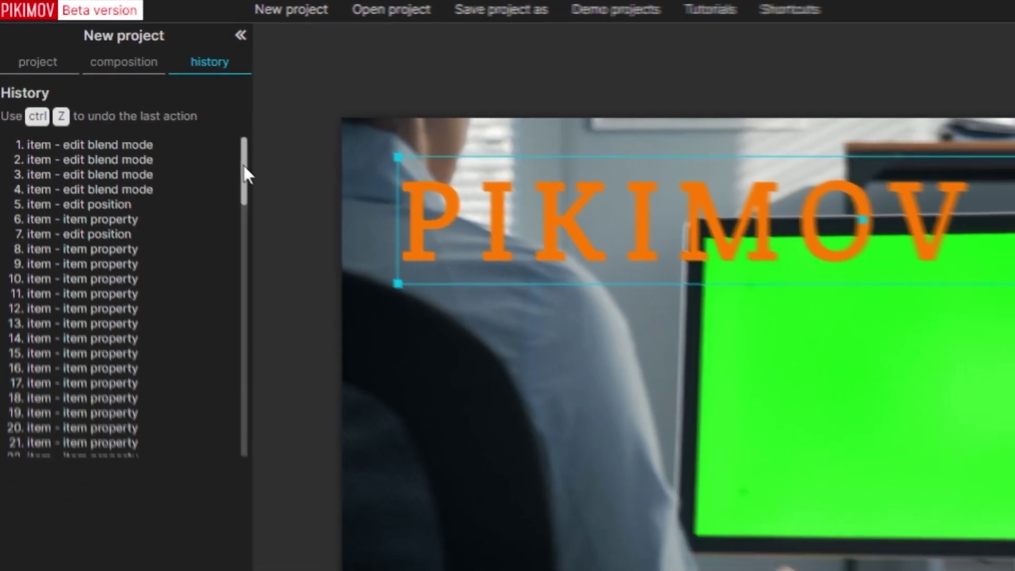
- Place the title clip at frames 17–203 and move the title to x 978, y 240 over the monitor
scroll(244, 175, down, 2)
scroll(127, 90, up, 2)
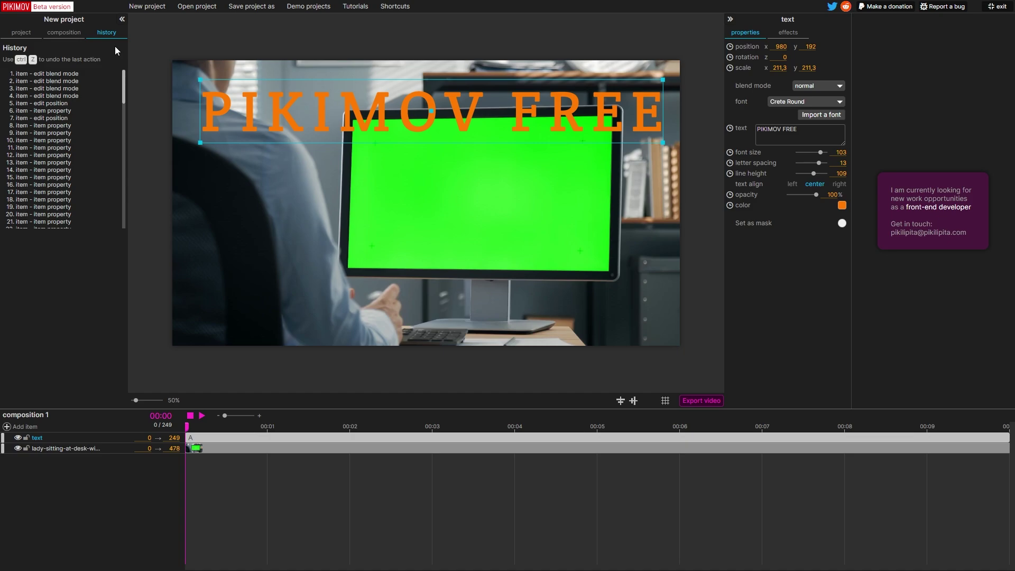
drag(258, 438, 435, 434)
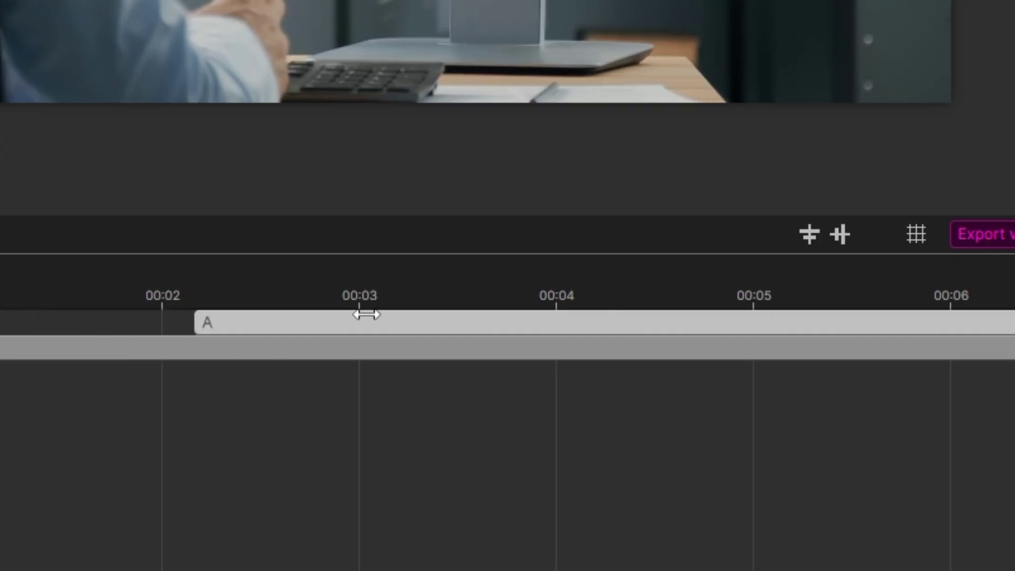
drag(366, 314, 211, 320)
drag(100, 324, 601, 334)
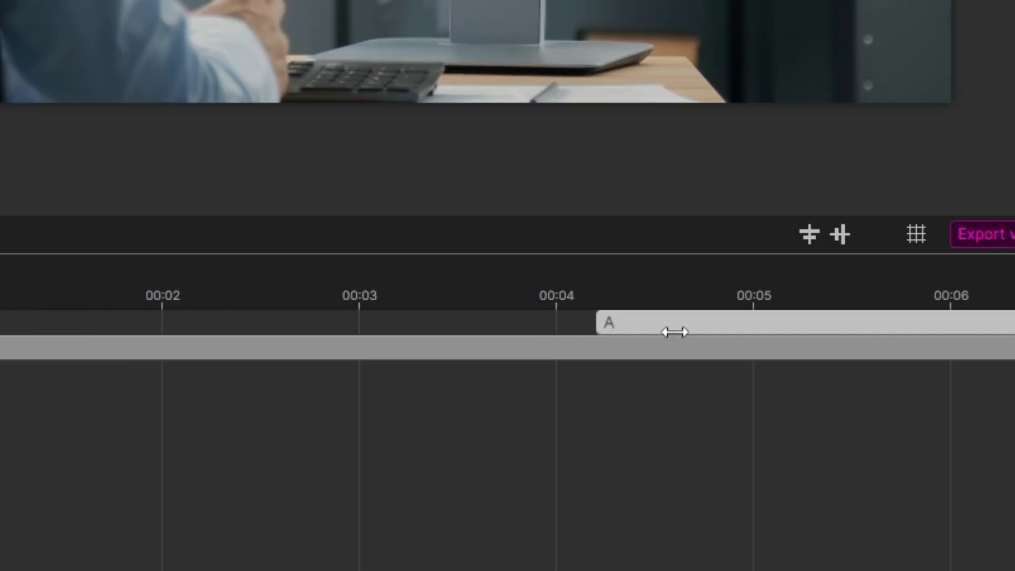
drag(674, 332, 281, 437)
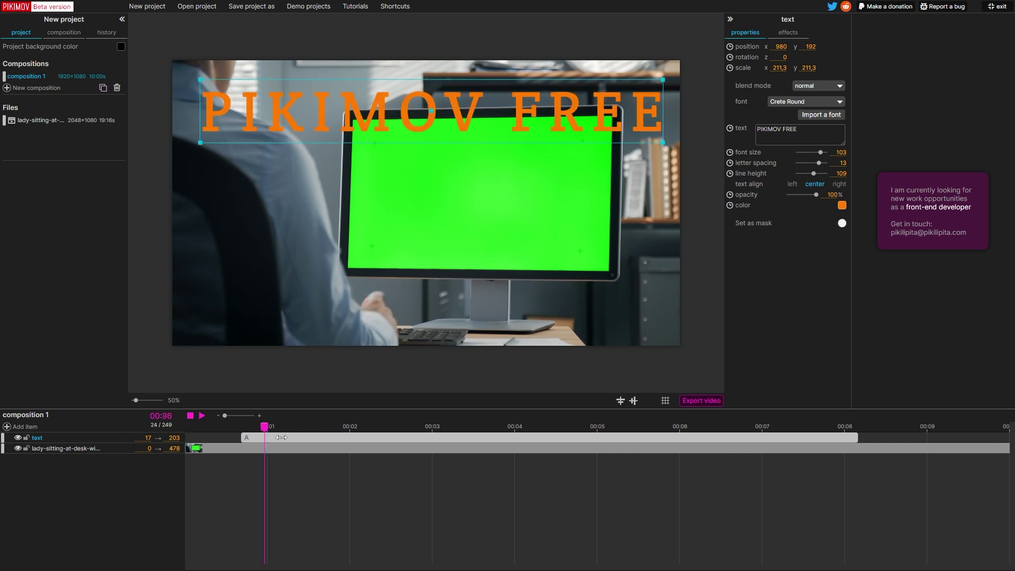
click(411, 458)
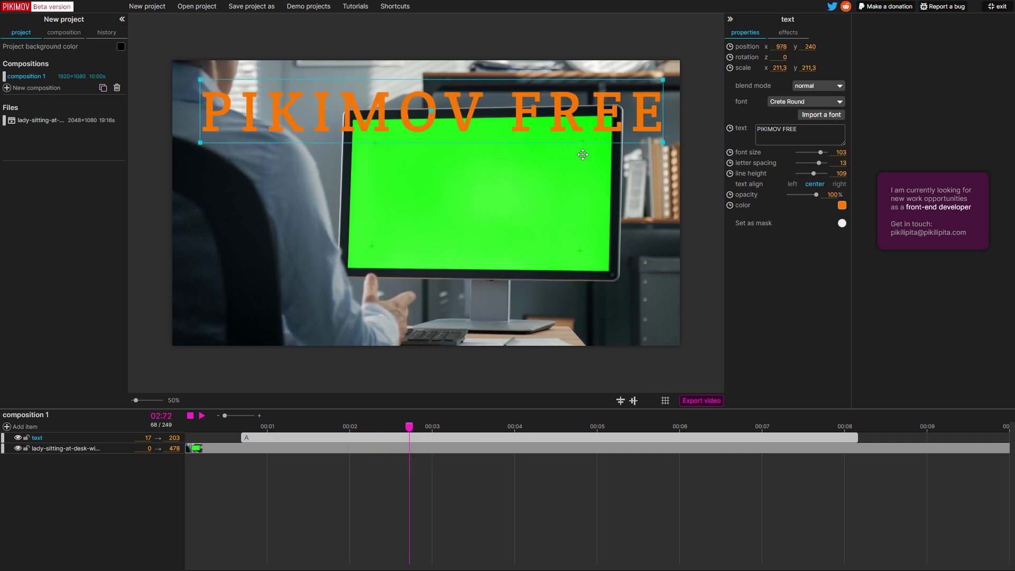
drag(565, 103, 614, 227)
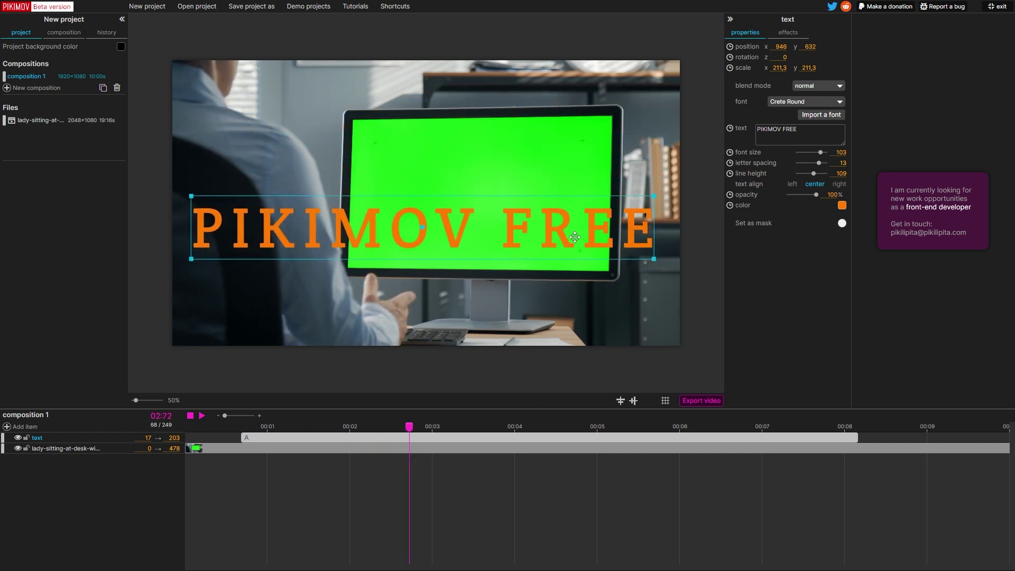
- Centre the PIKIMOV FREE title, then move it up to x 960, y 152
click(622, 402)
click(633, 403)
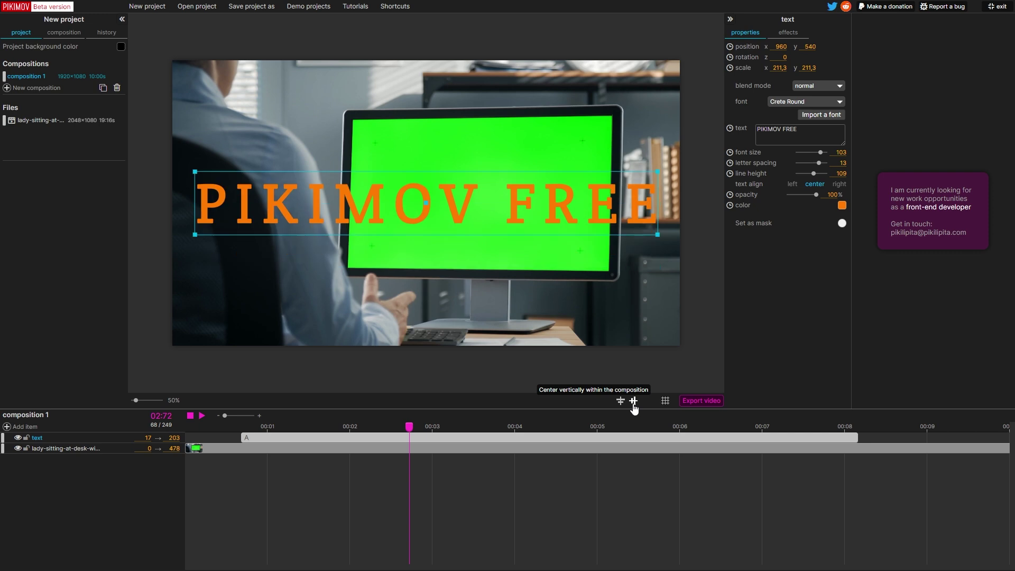
click(665, 400)
drag(268, 188, 698, 106)
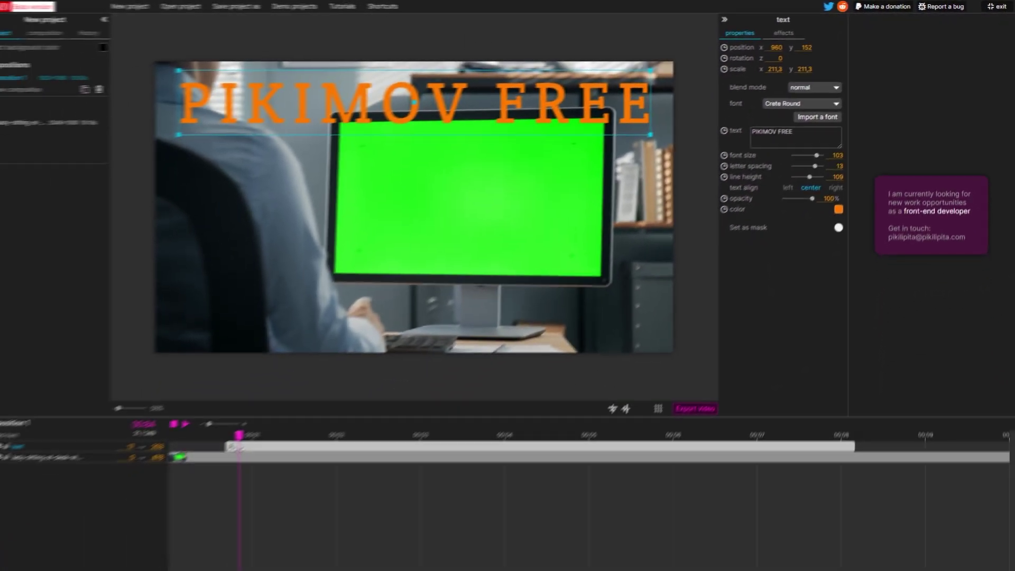
- Keyframe the title's scale: full size about two seconds in, 0 at frame 17
drag(252, 441, 244, 447)
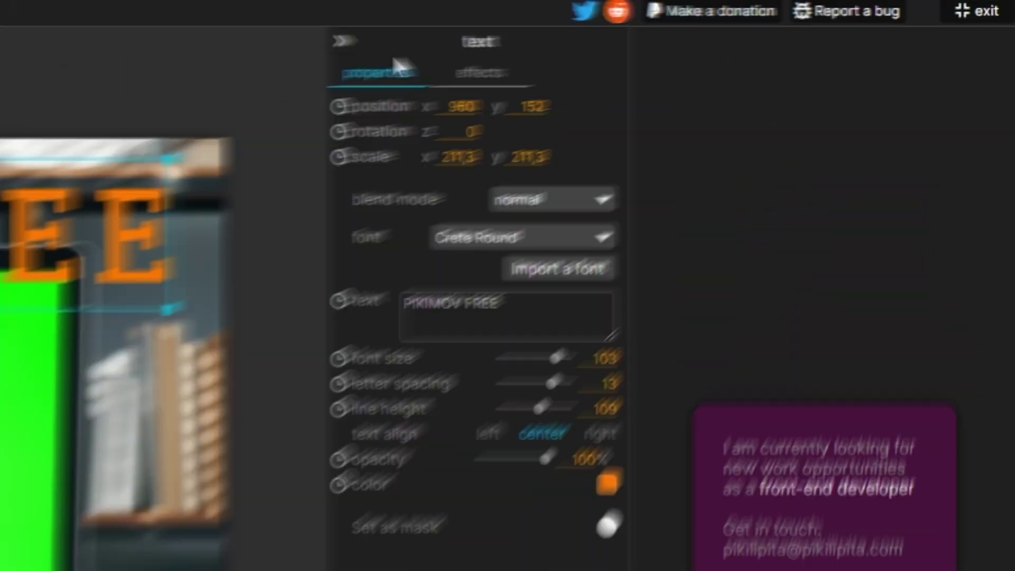
click(335, 159)
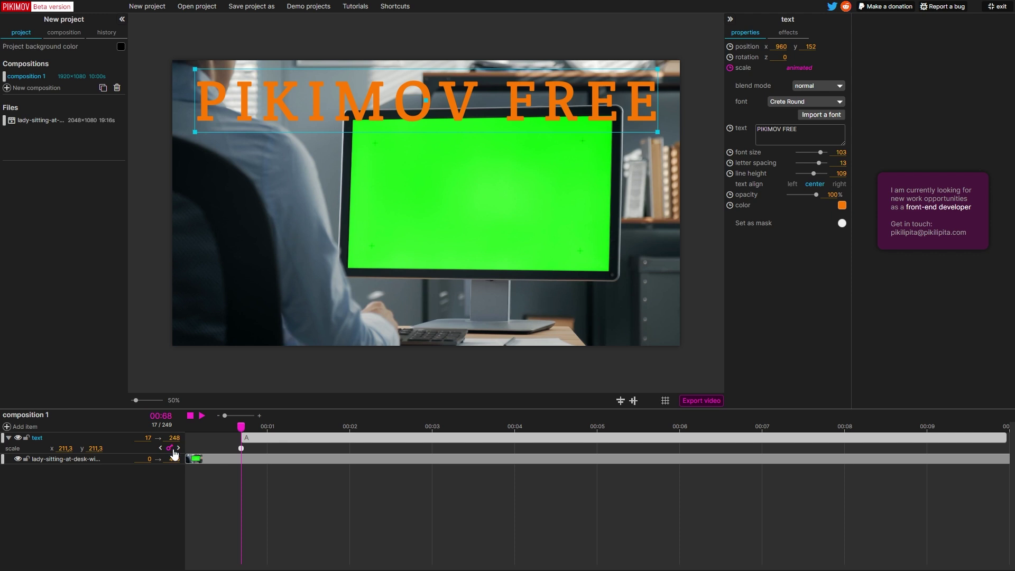
drag(365, 473, 431, 481)
click(169, 447)
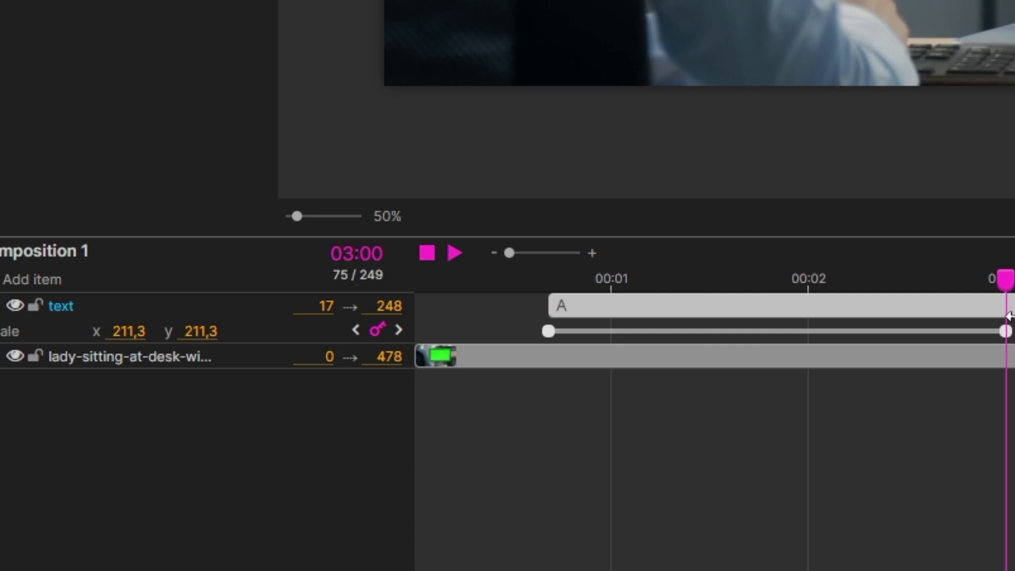
drag(1006, 280, 548, 296)
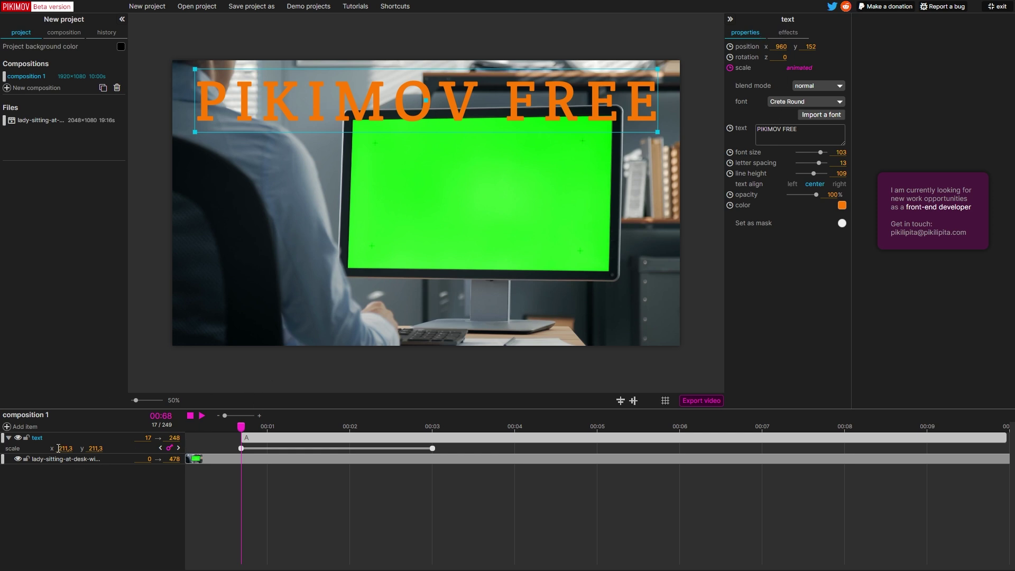
click(98, 448)
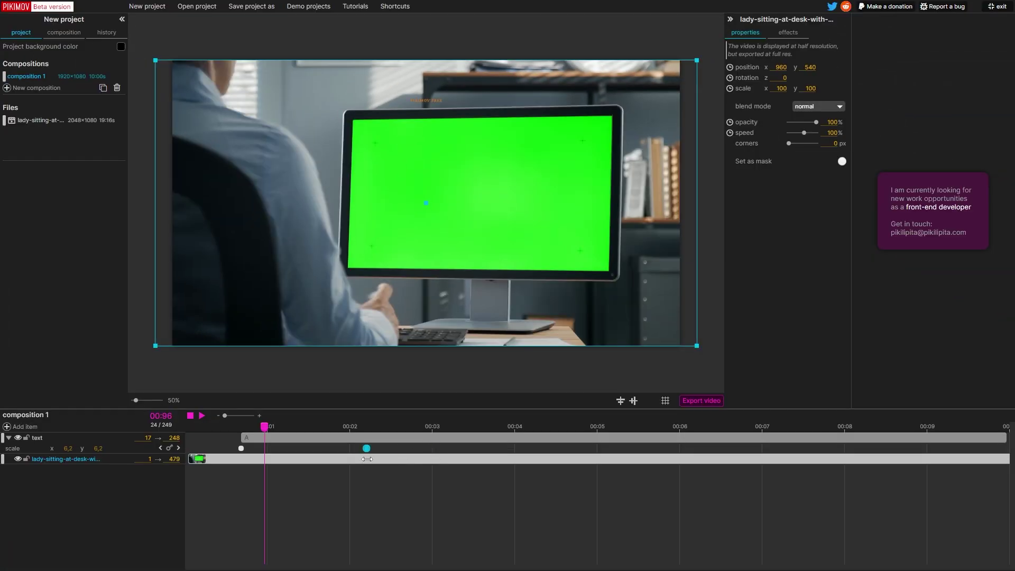
- Shift the end scale keyframe to about two seconds and try Linear and Cubic.In easing
drag(366, 449, 353, 448)
key(space)
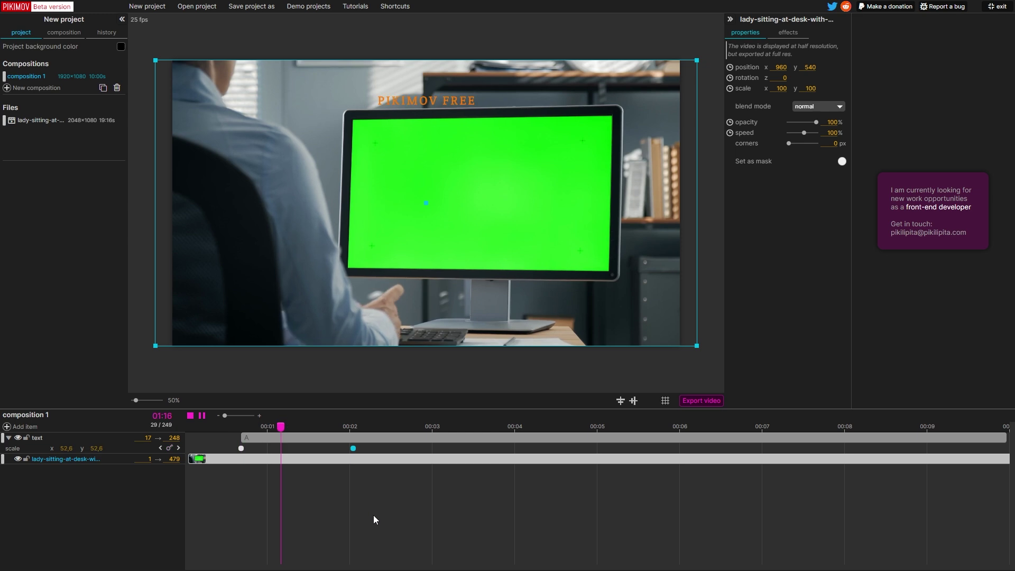
key(space)
click(242, 448)
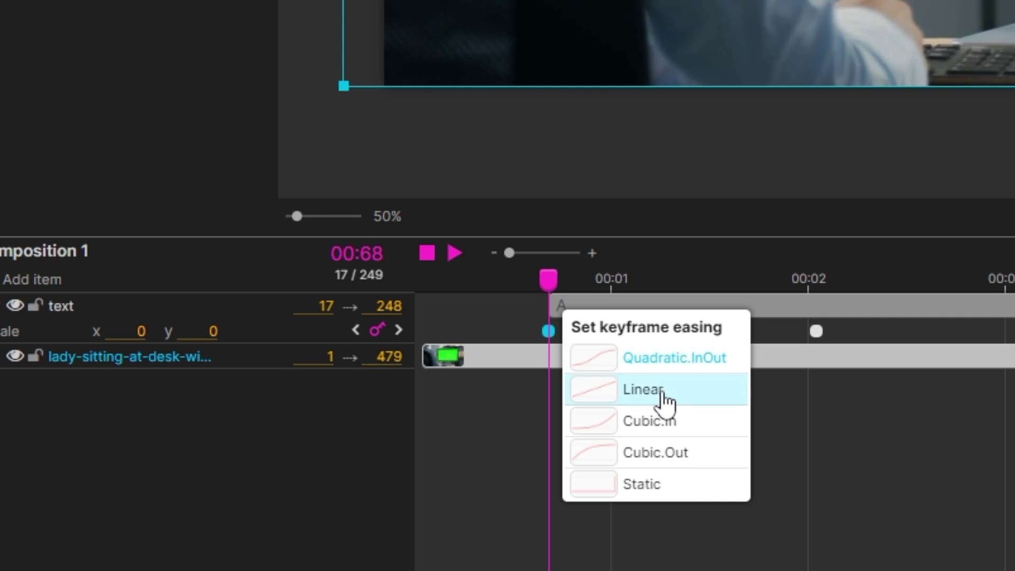
click(662, 392)
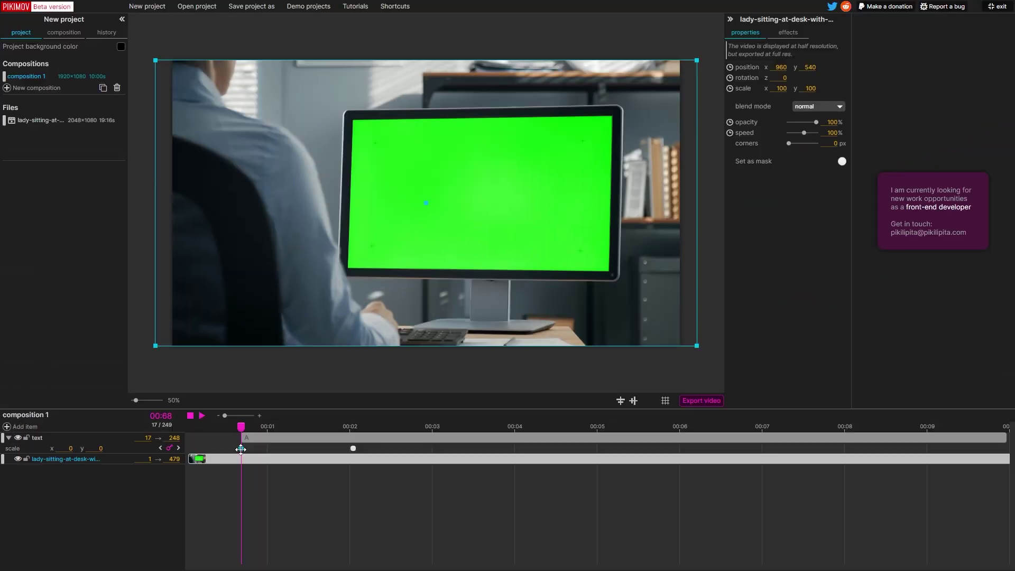
click(240, 448)
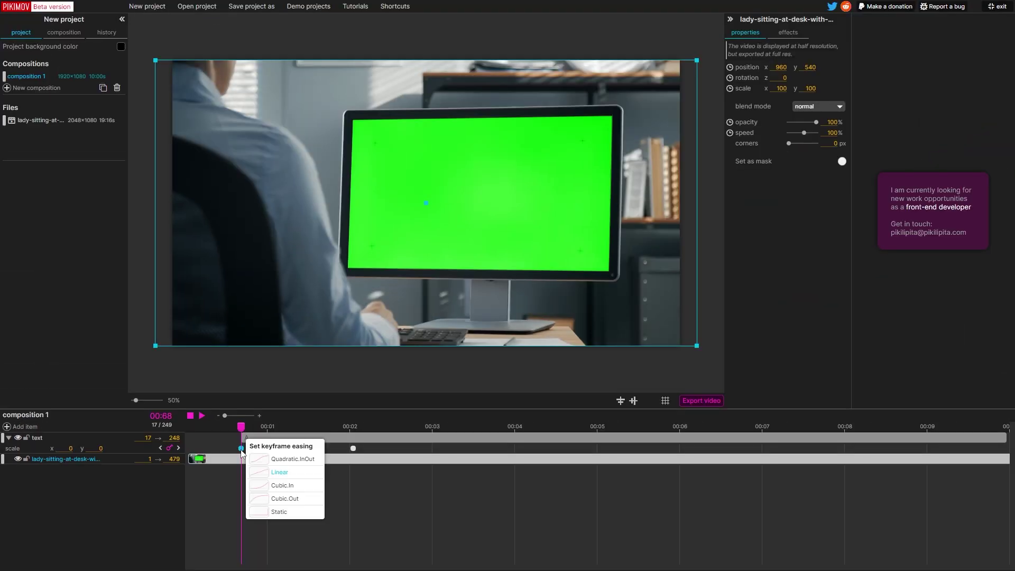
click(296, 485)
key(space)
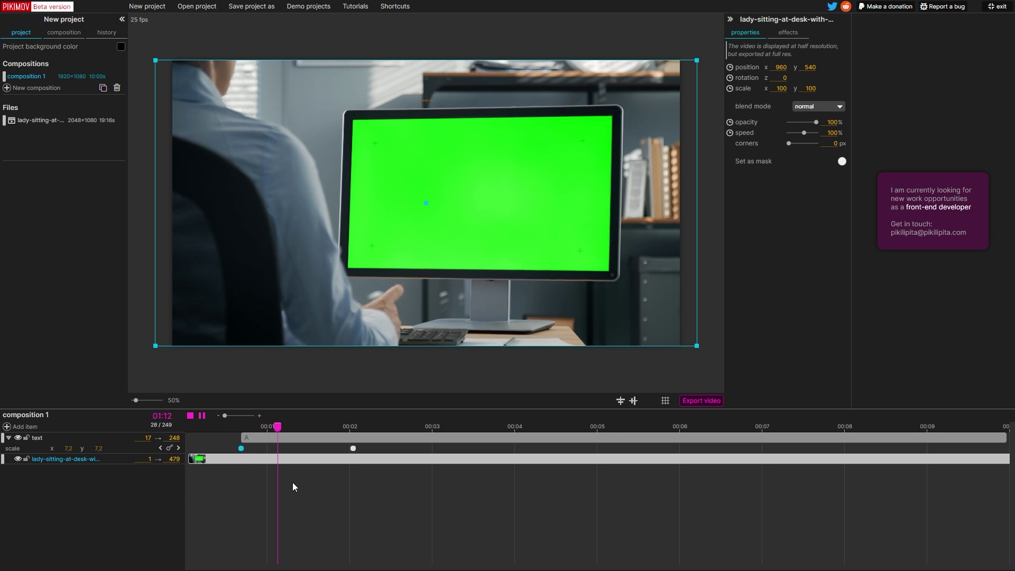
- Give the first scale keyframe Cubic.Out easing and preview the title growing in
click(242, 418)
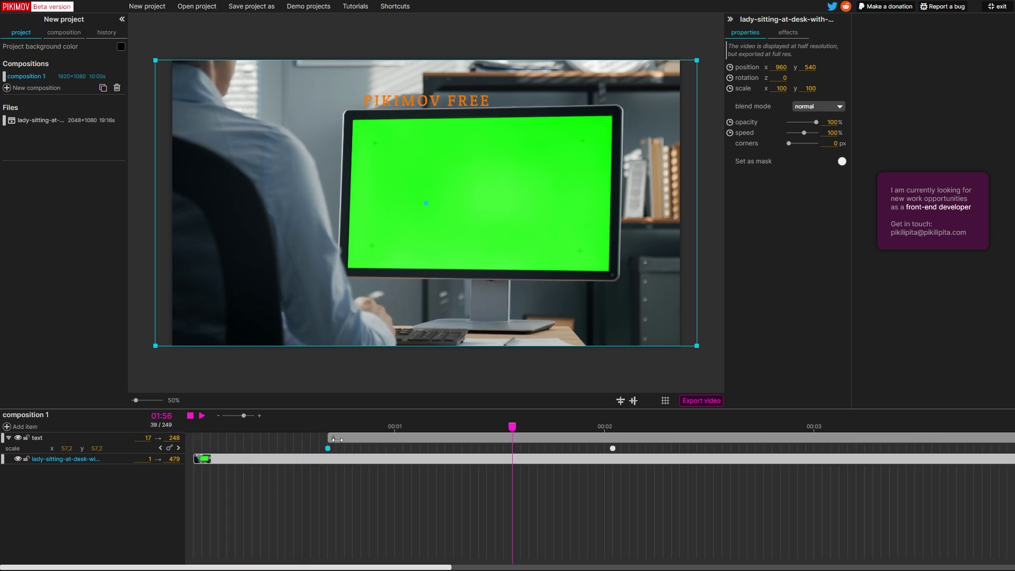
click(328, 427)
drag(329, 426, 329, 460)
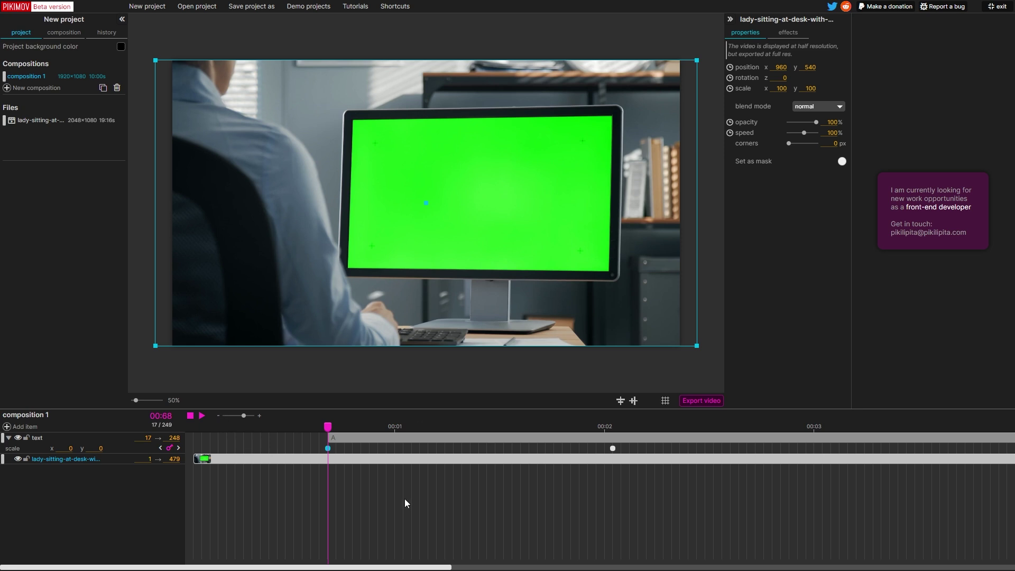
right_click(331, 451)
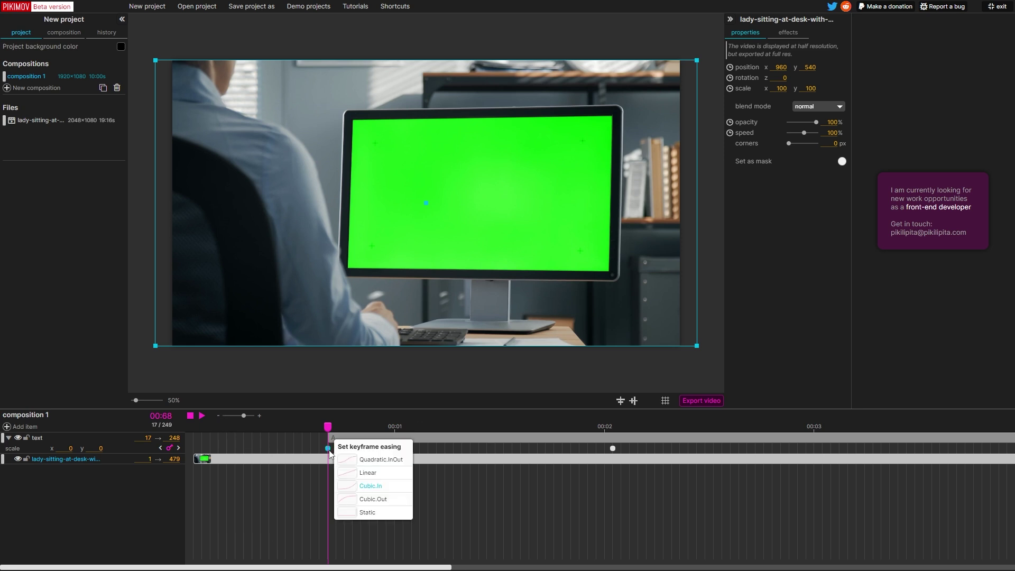
click(387, 499)
key(space)
key(space)
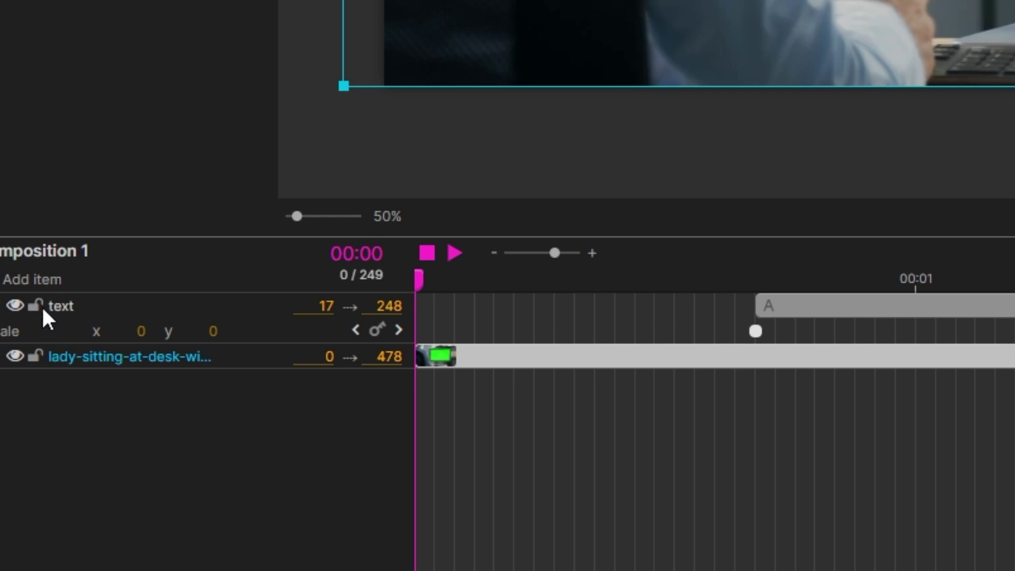
- Add a rectangle layer with a pure red fill
click(41, 296)
click(42, 150)
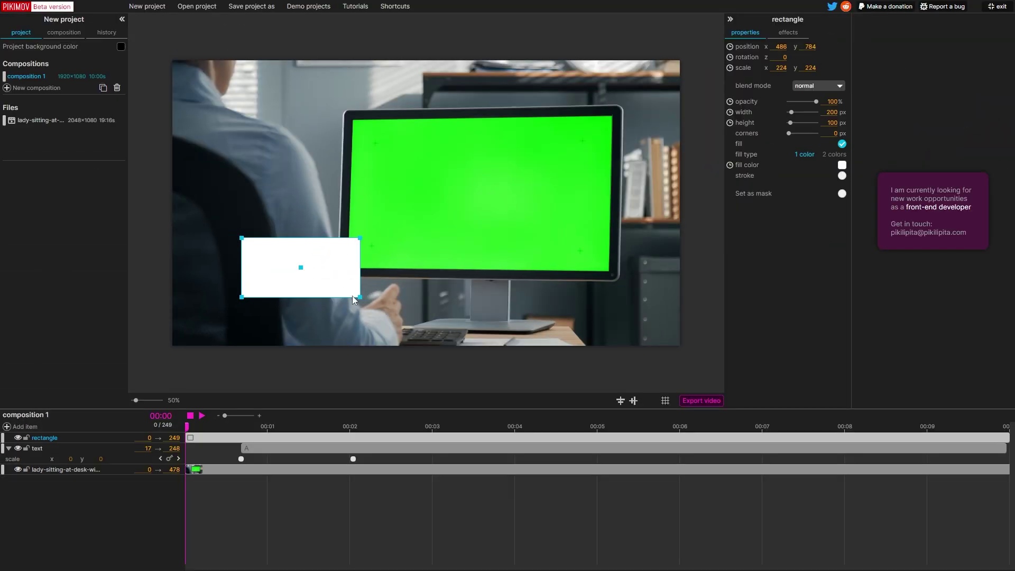
drag(303, 273, 280, 294)
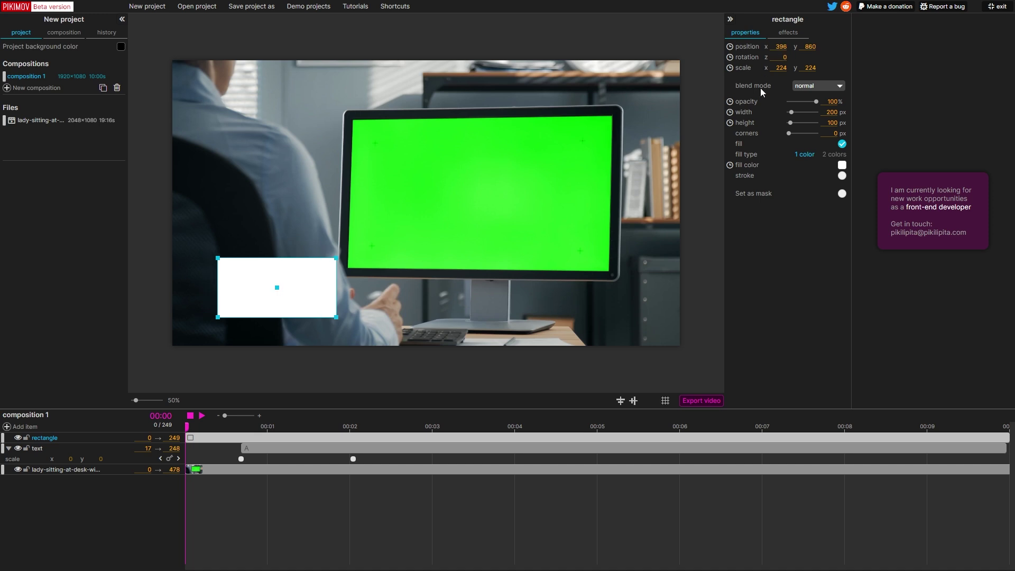
click(842, 166)
click(967, 164)
click(837, 185)
- Give the rectangle a white outline 8 px wide
click(606, 416)
drag(533, 440, 556, 440)
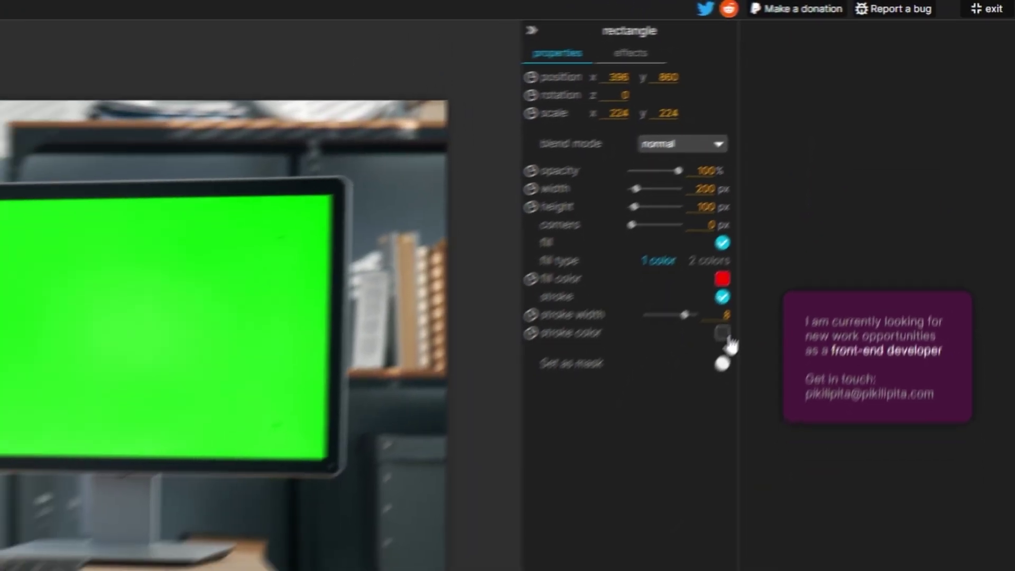
click(724, 336)
click(863, 375)
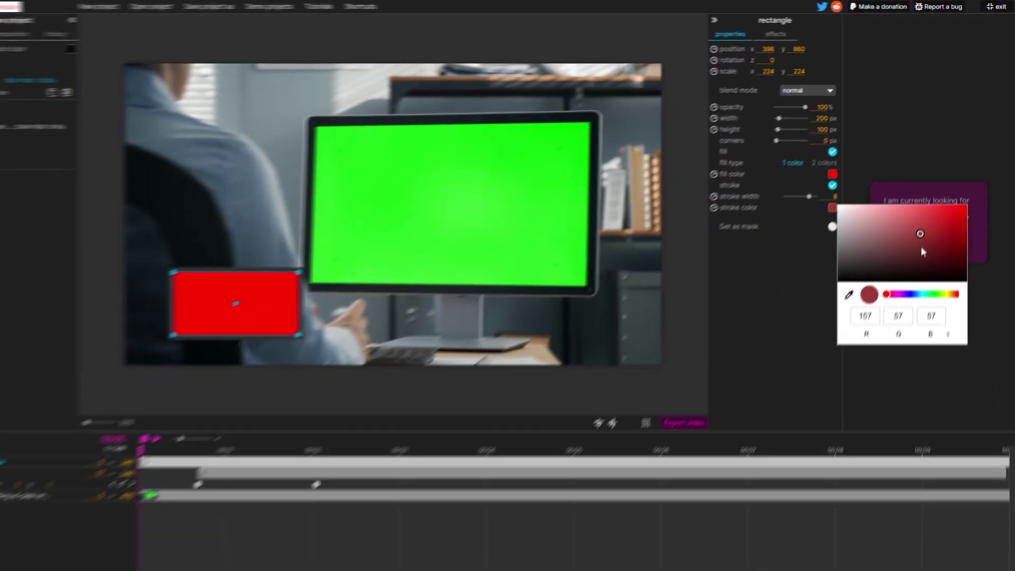
drag(879, 235, 804, 143)
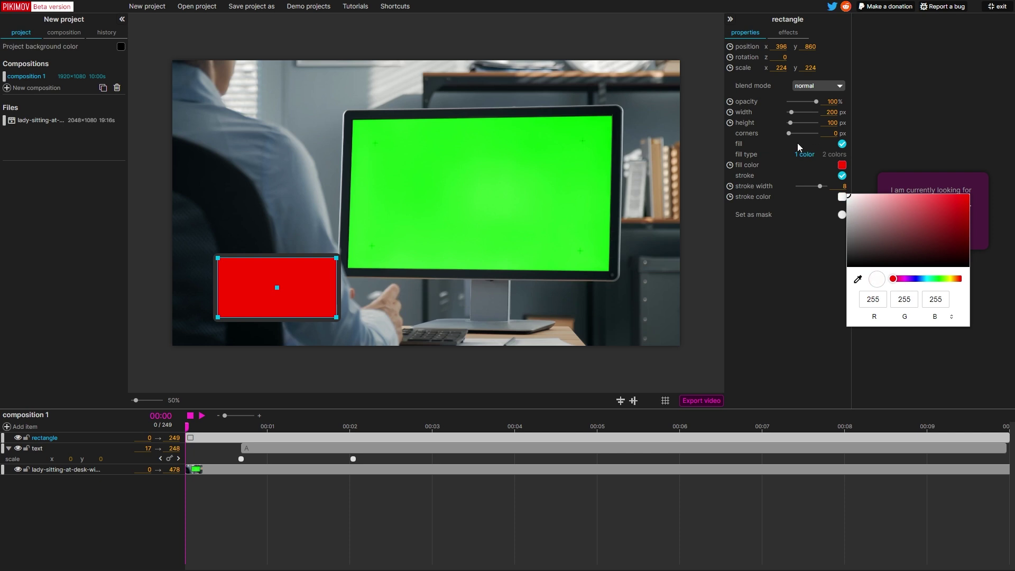
click(803, 261)
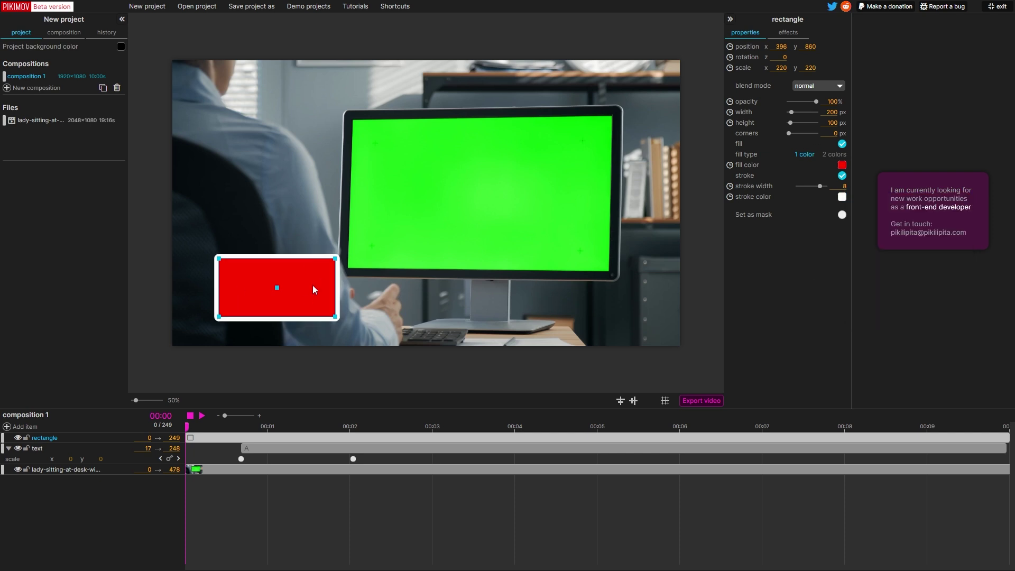
- Move the rectangle against the frame's left edge and enlarge it
drag(277, 287, 202, 231)
mouse_move(230, 264)
mouse_down()
mouse_move(237, 282)
mouse_move(216, 253)
mouse_up()
mouse_move(231, 205)
mouse_down()
mouse_move(399, 76)
mouse_move(383, 249)
mouse_move(199, 180)
mouse_move(254, 270)
mouse_up()
- Delete the red rectangle and import the mature-man MP4 as a new video layer
key(Delete)
click(7, 426)
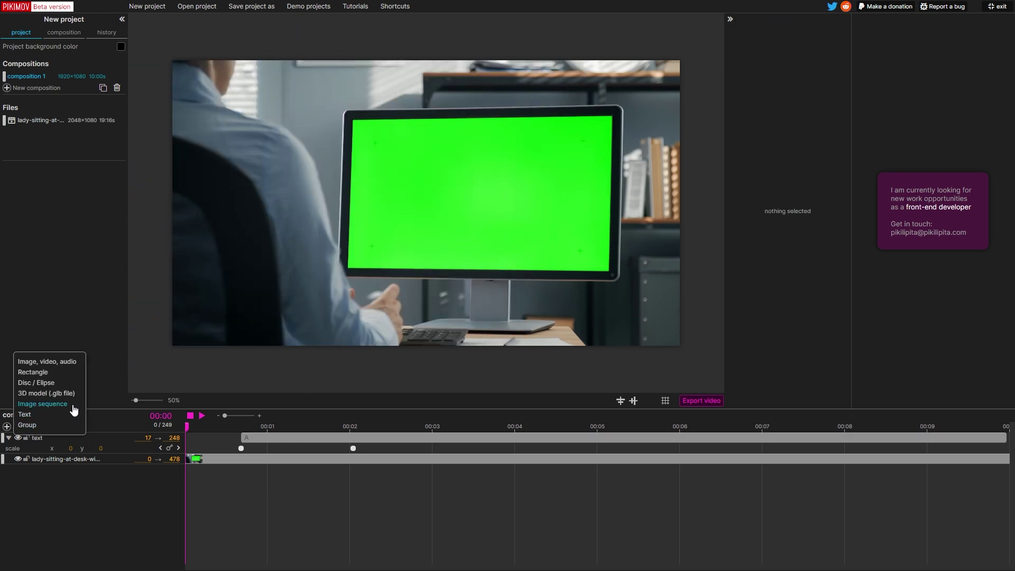
click(69, 358)
click(69, 394)
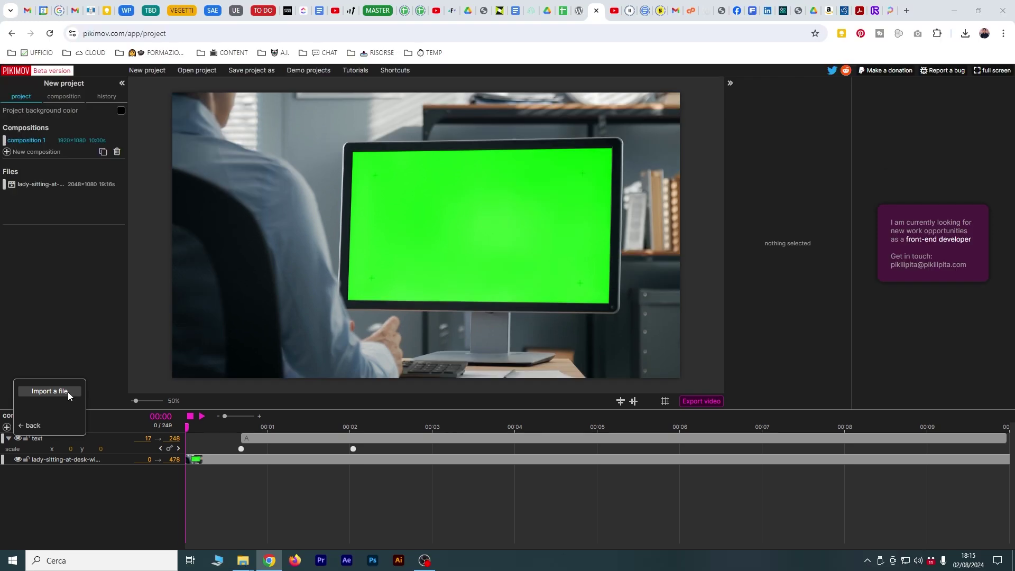
click(587, 261)
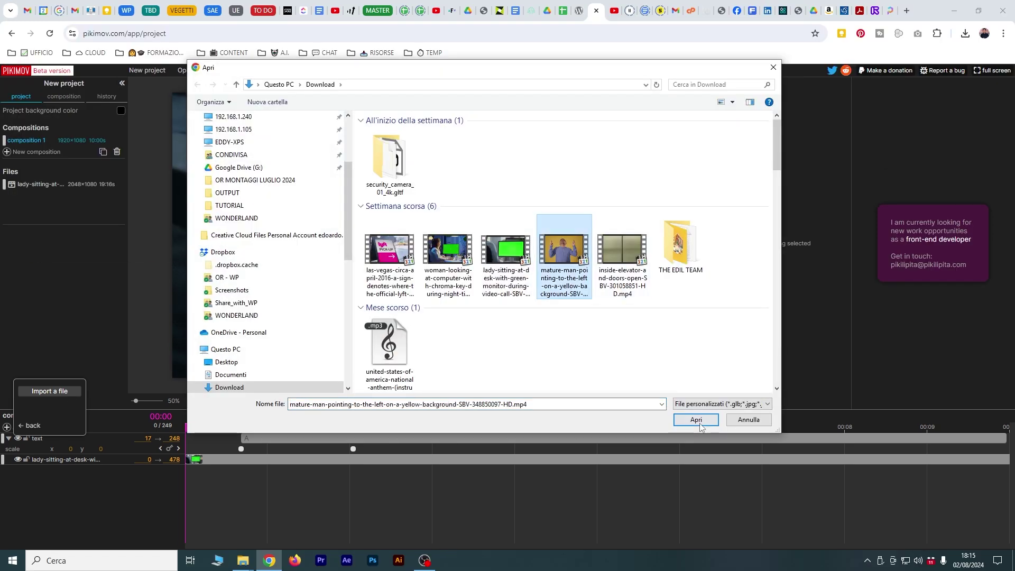
click(700, 421)
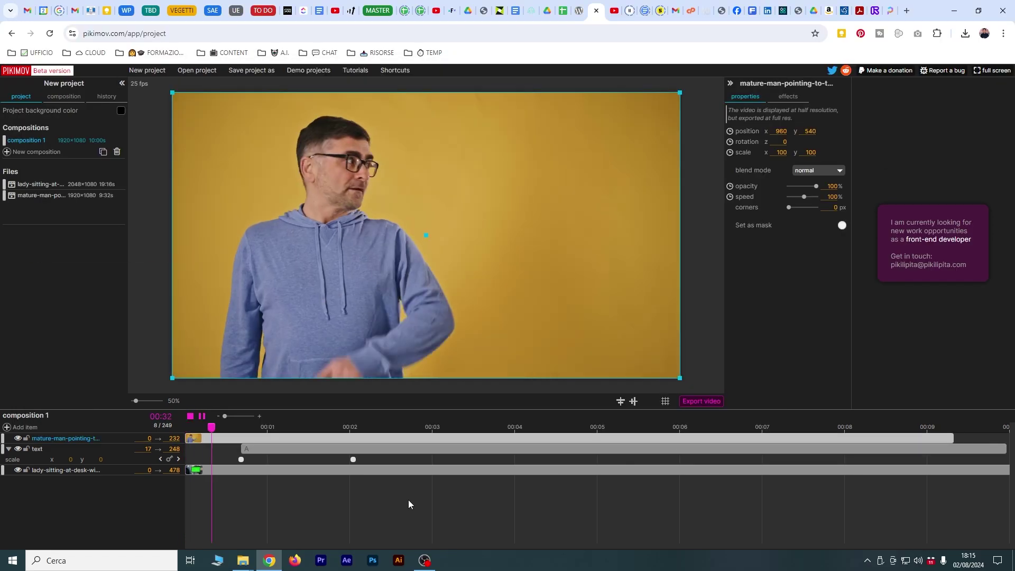
- Scrub through the man clip, duplicating its layer and then undoing the duplicate
drag(502, 427, 186, 427)
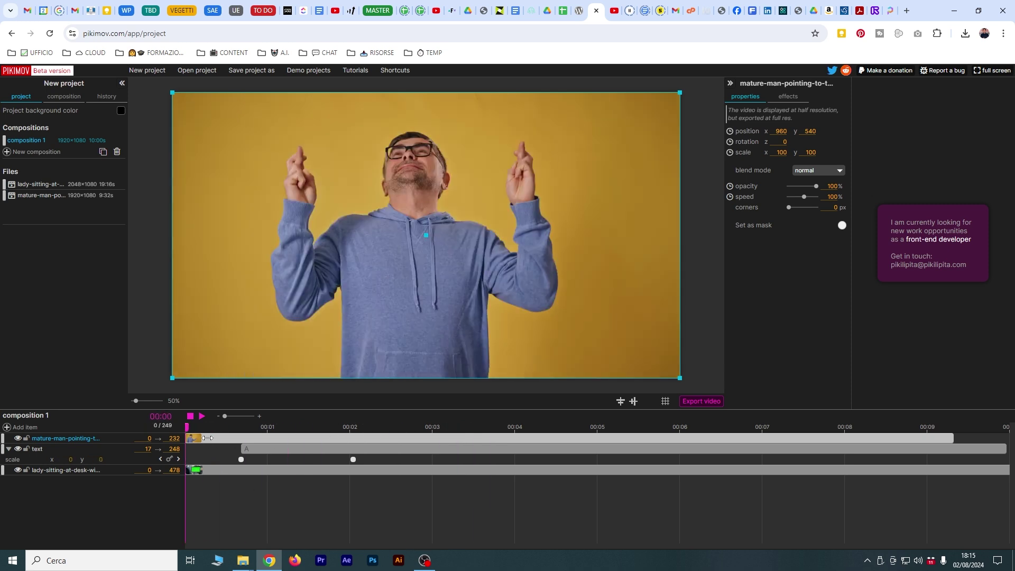
key(ctrl+d)
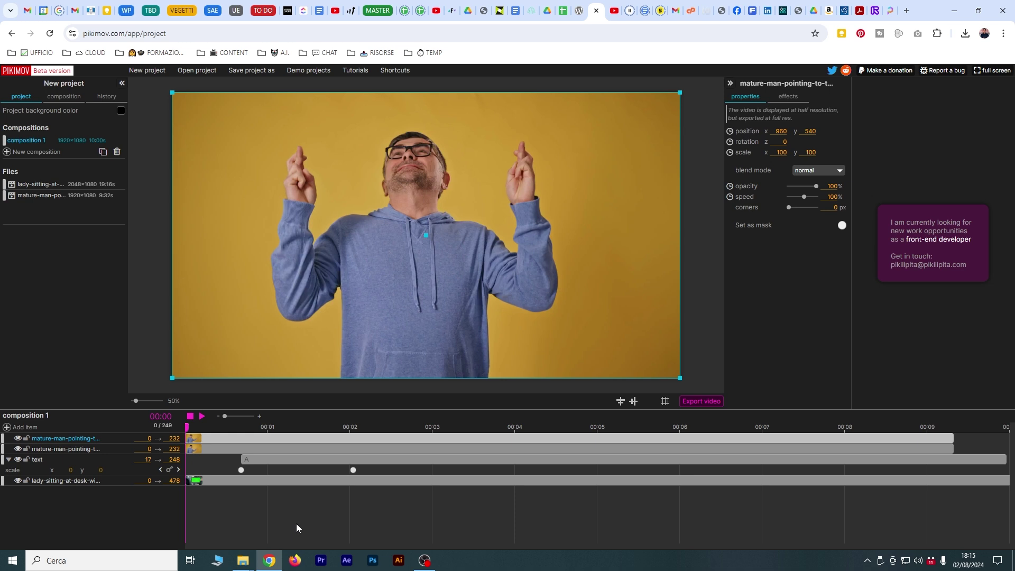
key(ctrl+z)
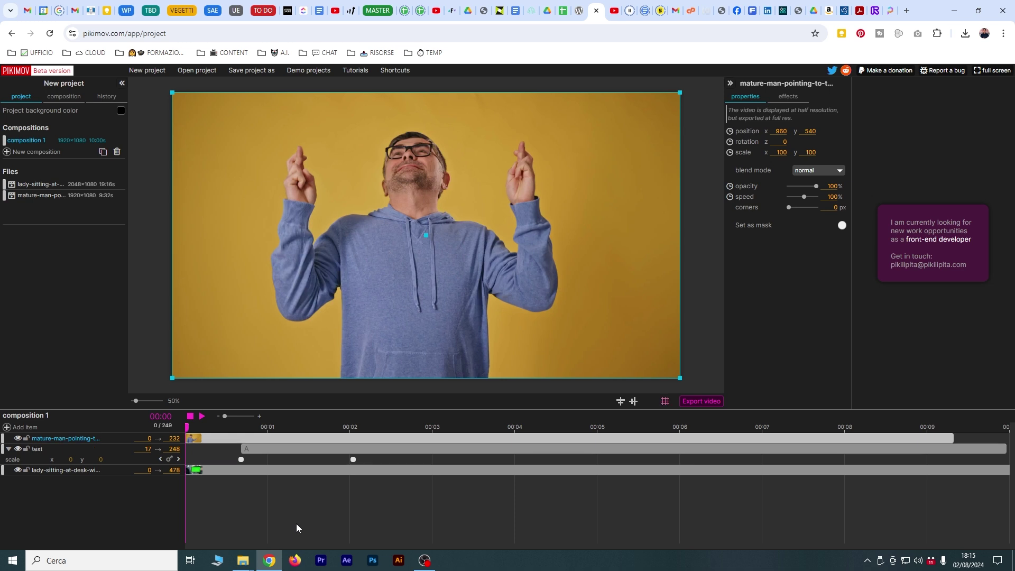
- Try add, multiply and screen blend modes on the man clip, keeping normal
click(225, 426)
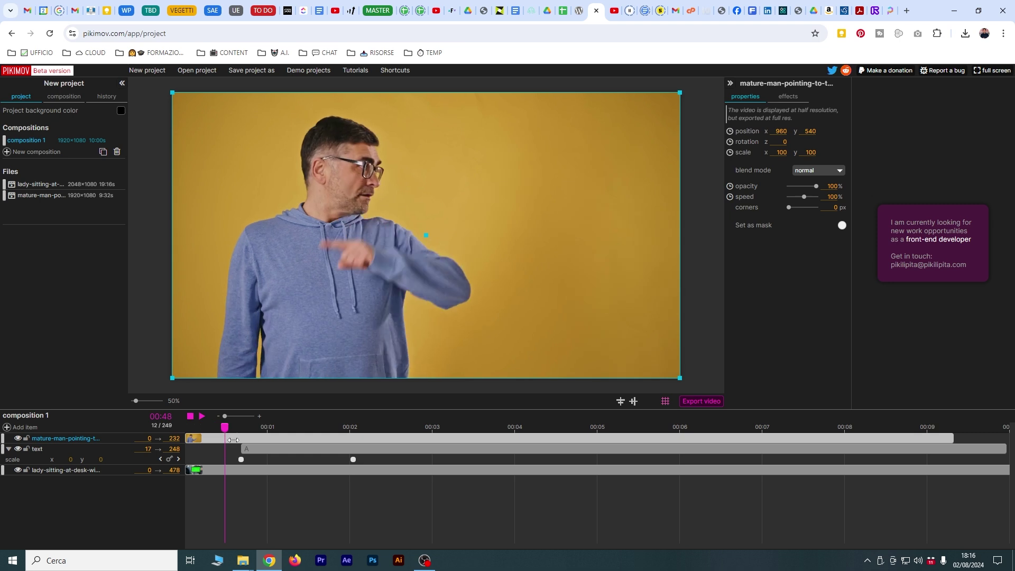
click(808, 170)
click(814, 188)
click(807, 172)
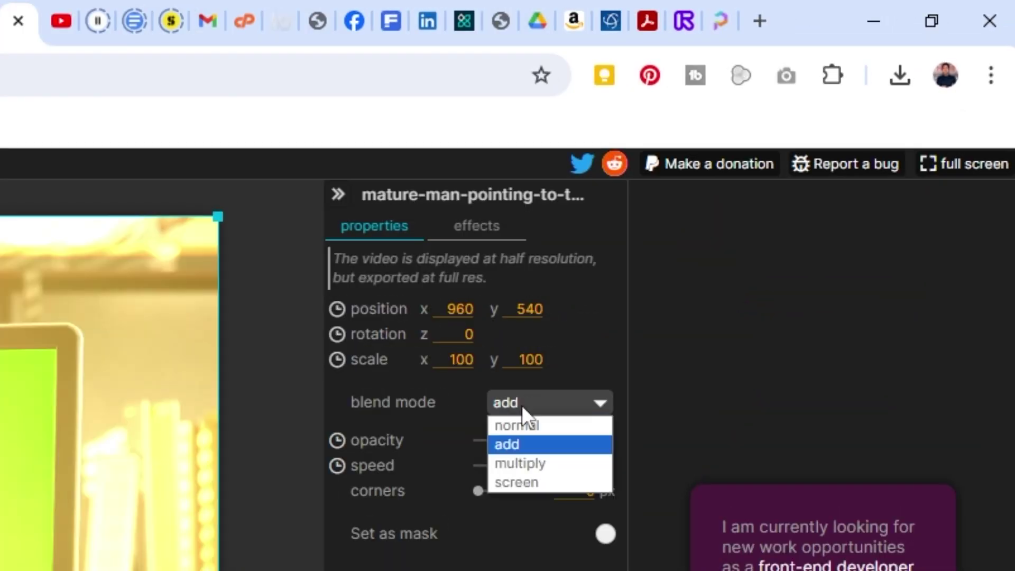
click(520, 463)
click(533, 402)
click(516, 482)
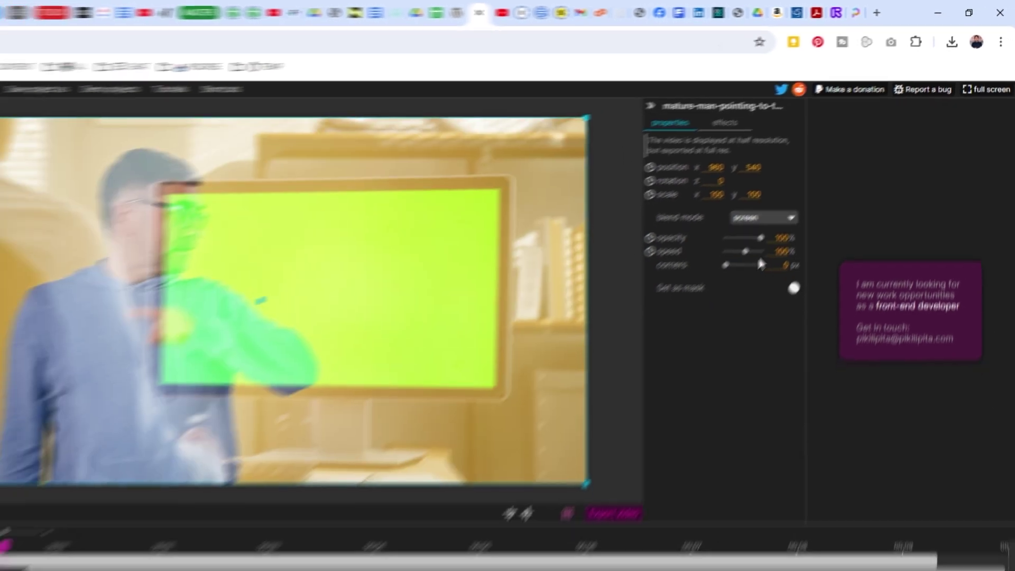
click(818, 170)
click(806, 196)
click(818, 170)
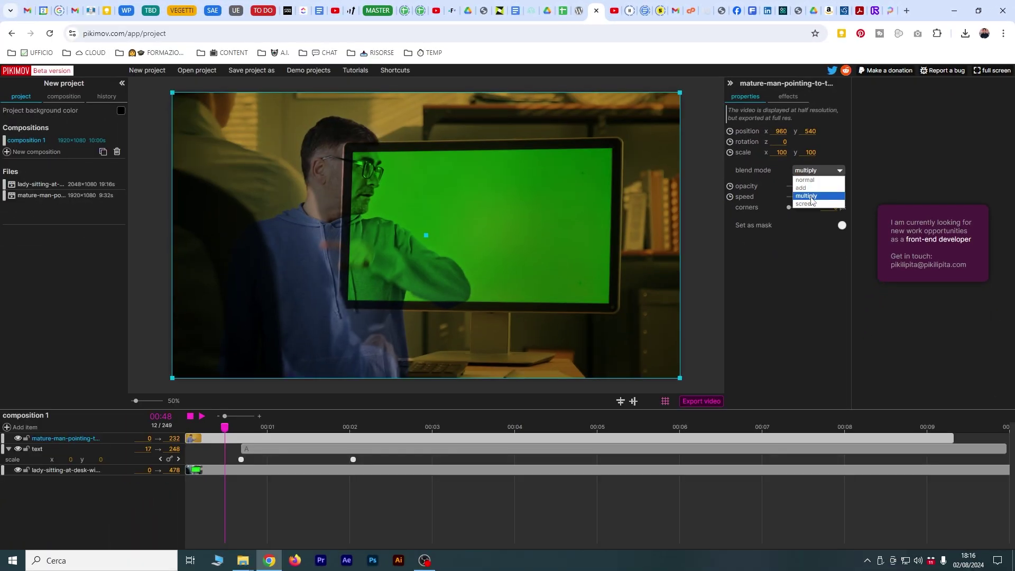
click(809, 205)
click(814, 170)
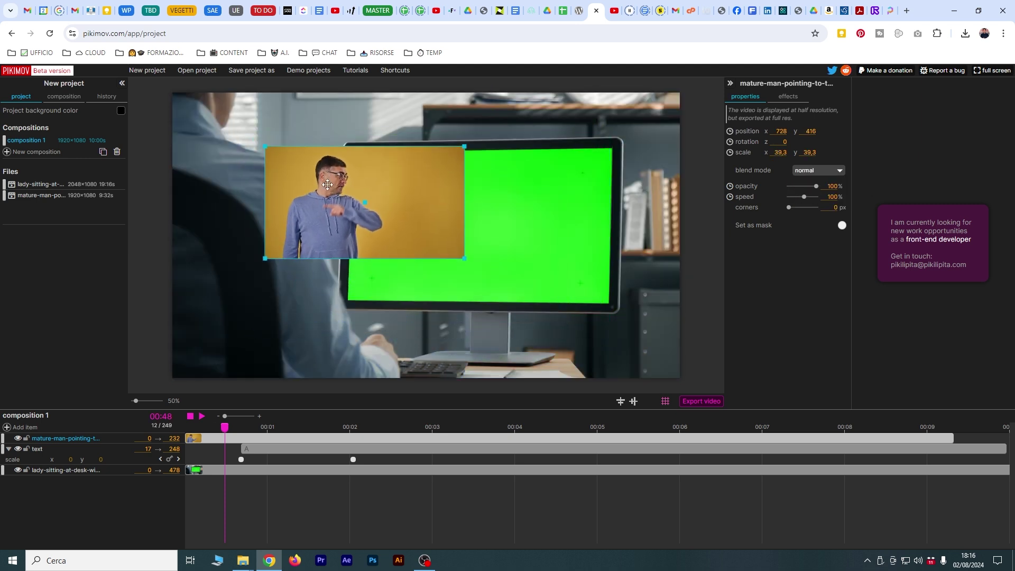
- Give the man video 100 px rounded corners, 69.3 scale, and place it at x 1228, y 486
drag(327, 184, 277, 203)
drag(789, 207, 817, 208)
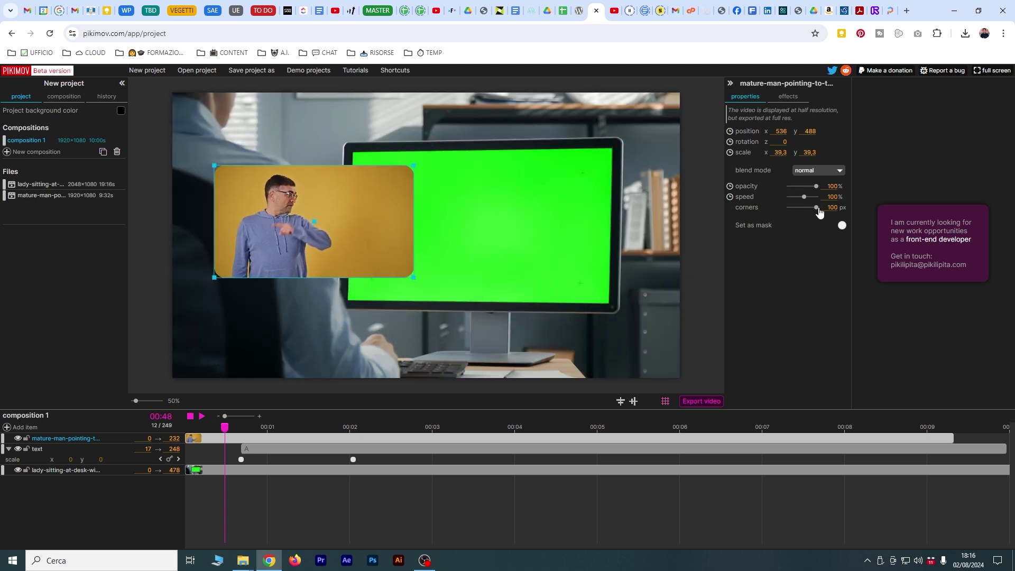
drag(385, 207, 353, 252)
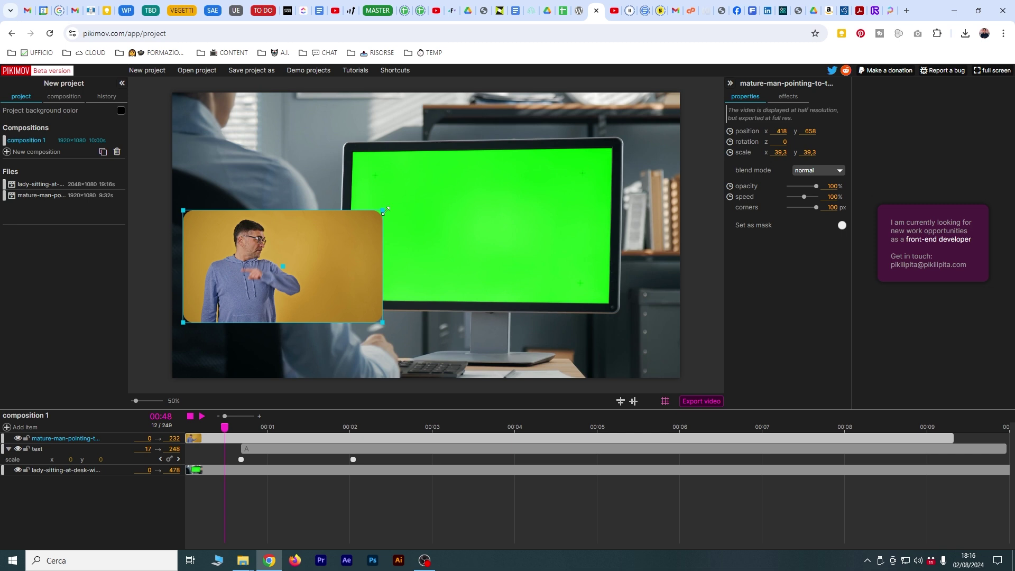
drag(385, 211, 458, 167)
drag(411, 211, 498, 193)
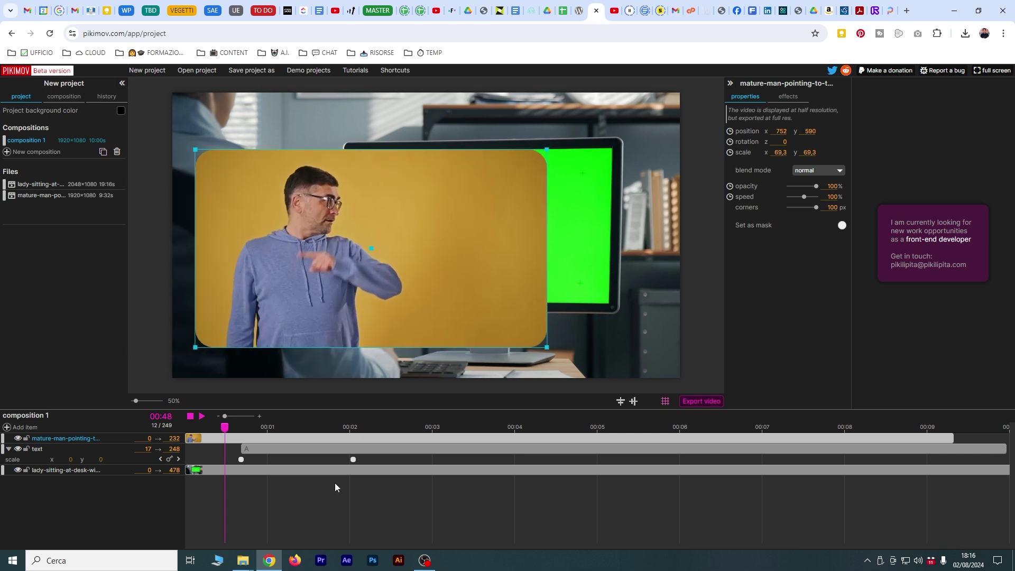
key(Home)
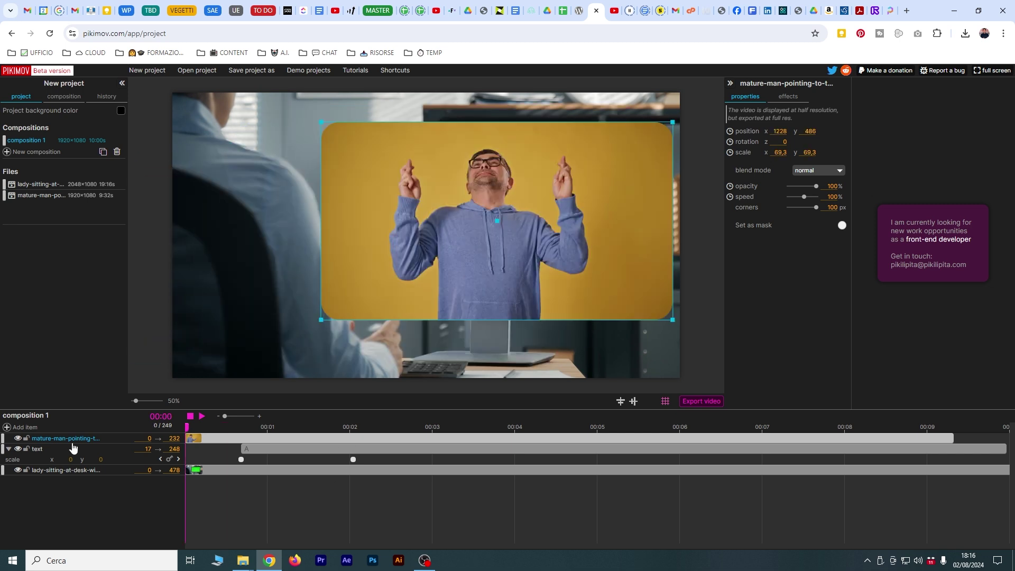
- Try a bloom effect with a raised threshold on the man clip, then delete it
click(788, 97)
click(492, 261)
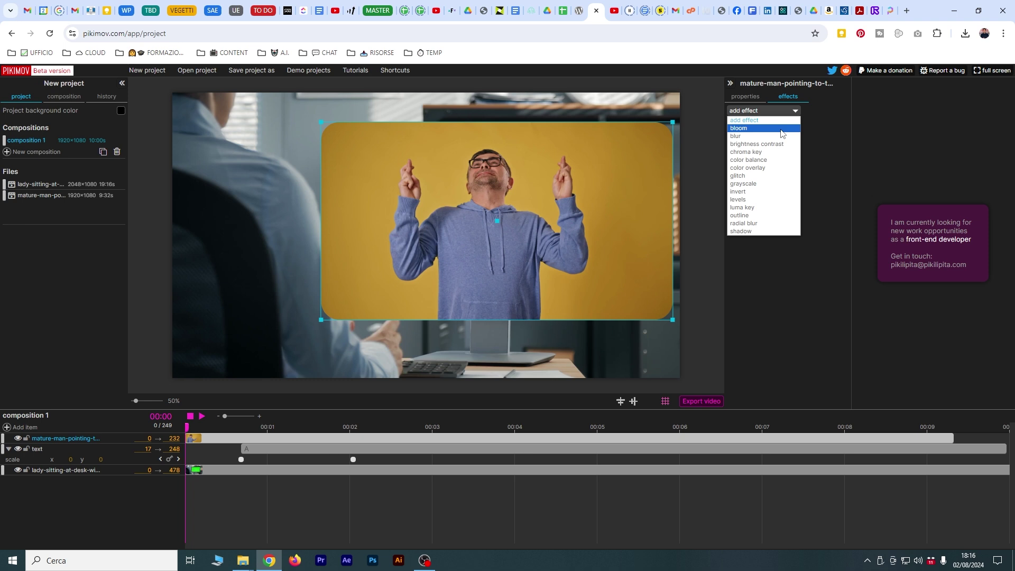
click(782, 130)
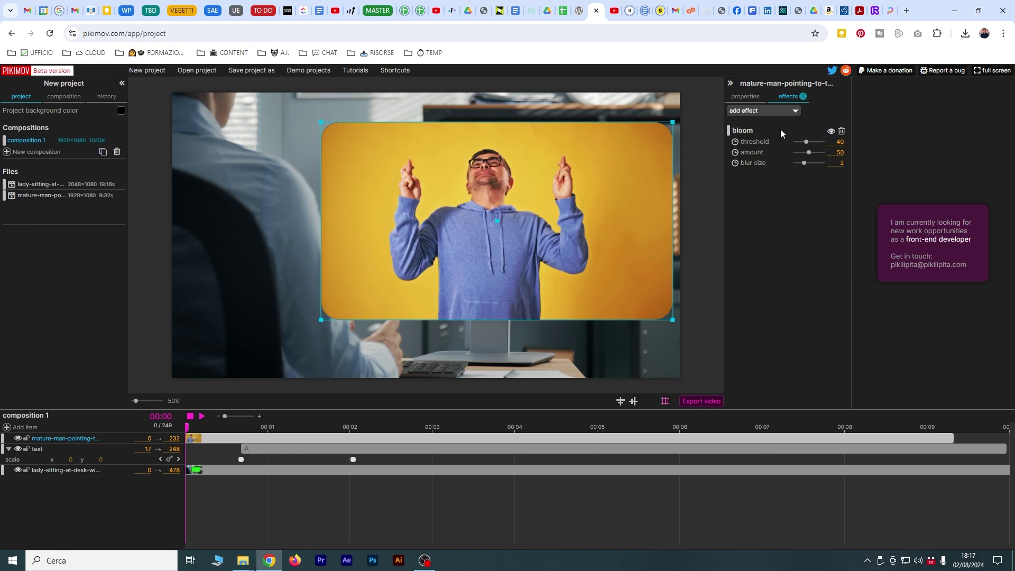
drag(256, 484, 212, 456)
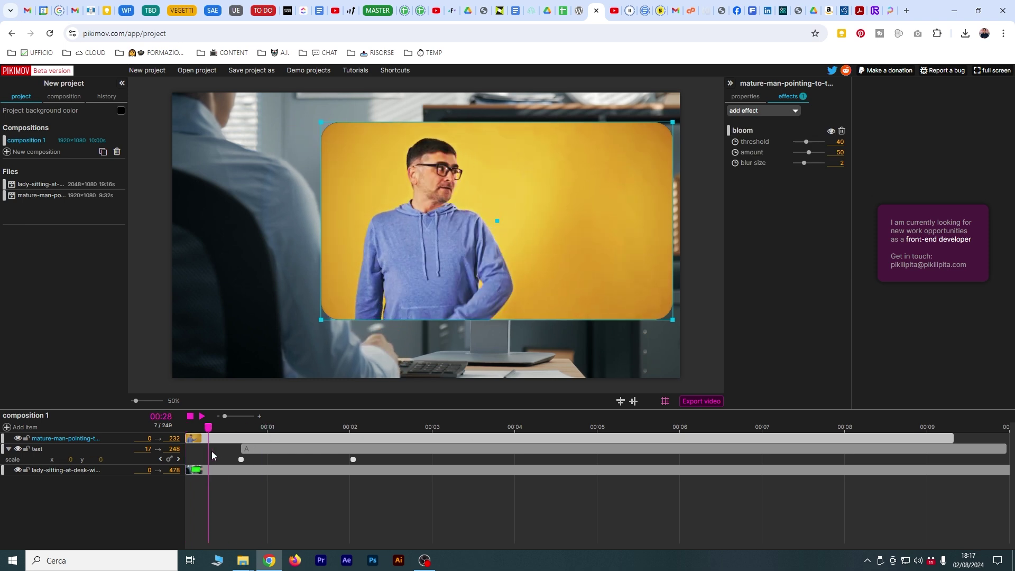
drag(807, 146, 822, 163)
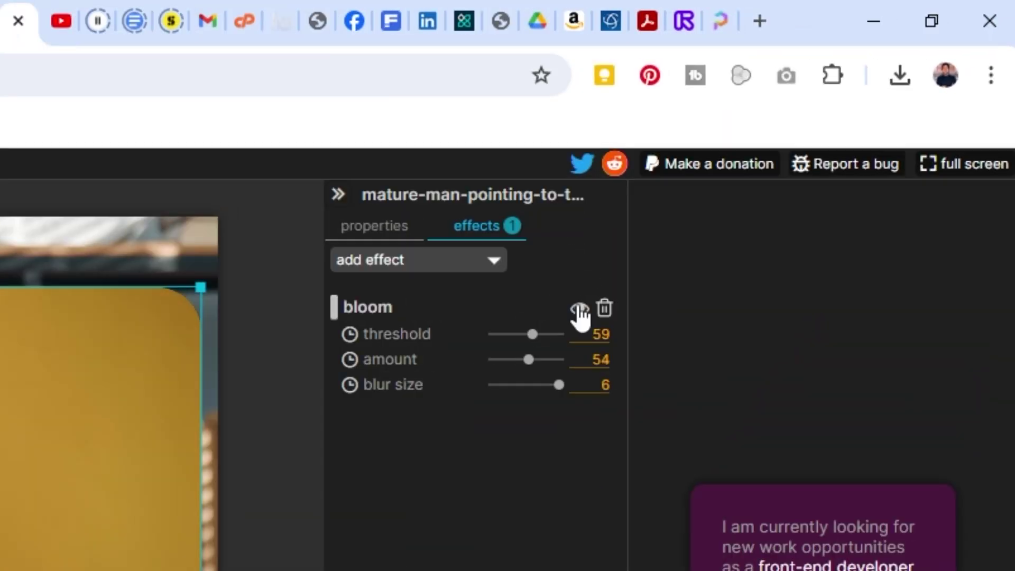
click(604, 307)
click(417, 260)
- Add a blur effect, test sizes of 20 px and 2 px, then delete it
click(370, 322)
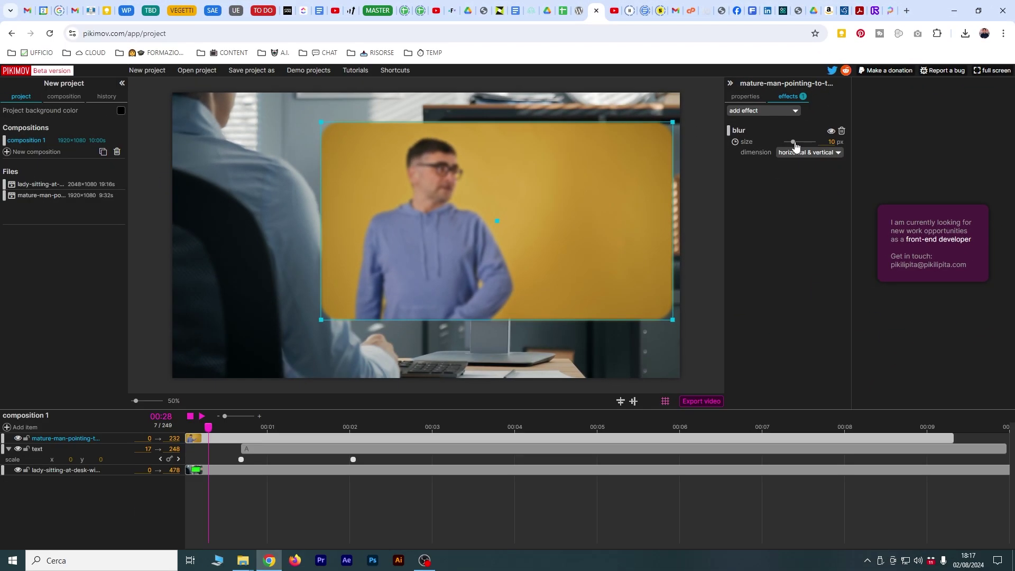
mouse_move(792, 142)
mouse_down()
mouse_move(807, 142)
mouse_move(787, 142)
mouse_up()
key(space)
click(806, 151)
click(815, 133)
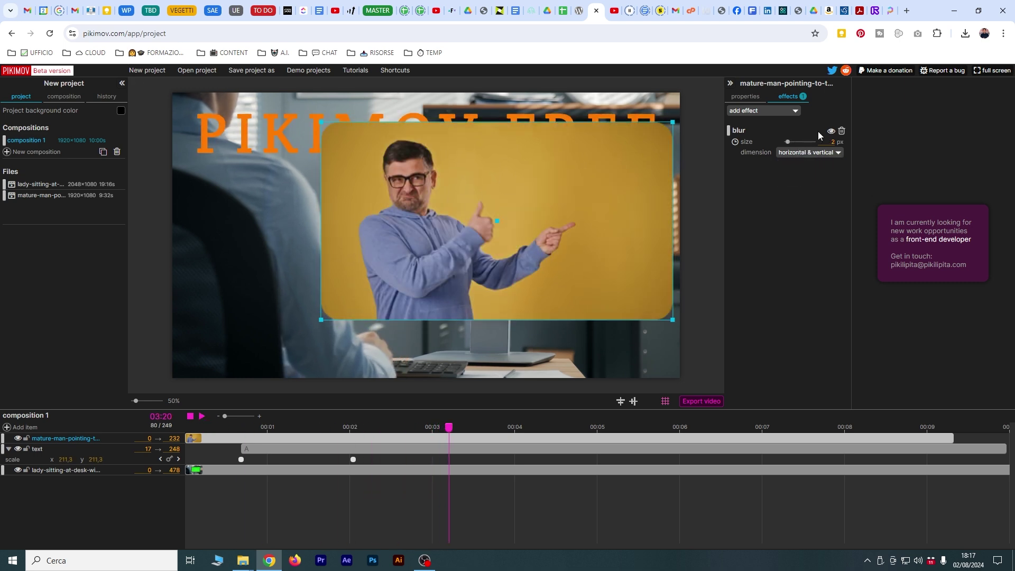
- Try a brightness contrast effect on the clip, preview it, then remove it
click(841, 131)
click(763, 110)
click(761, 146)
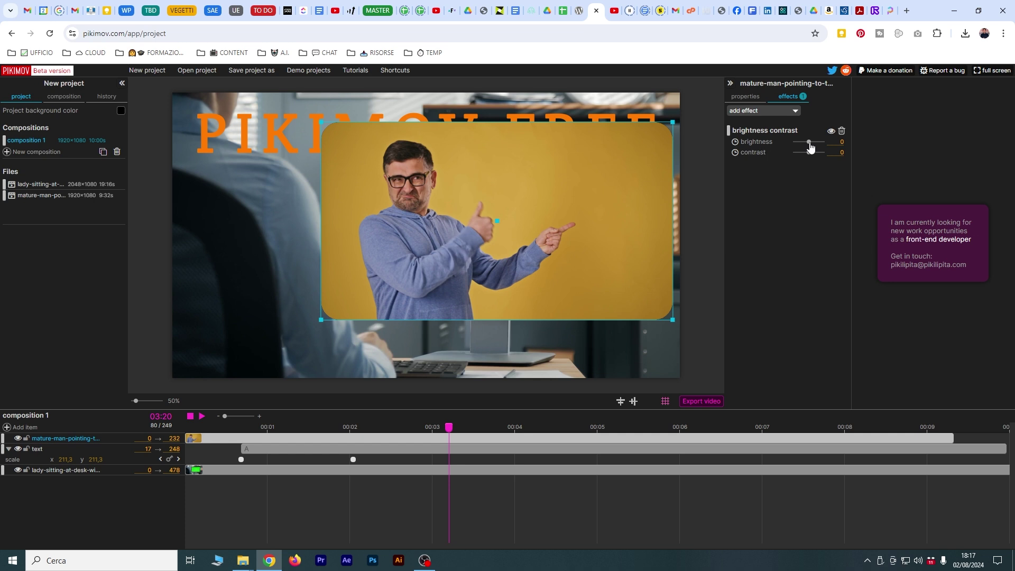
mouse_move(810, 142)
mouse_down()
mouse_move(821, 152)
mouse_move(809, 142)
mouse_up()
key(space)
click(841, 130)
- Add a color balance effect tinting shadows and midtones toward red and orange
click(763, 111)
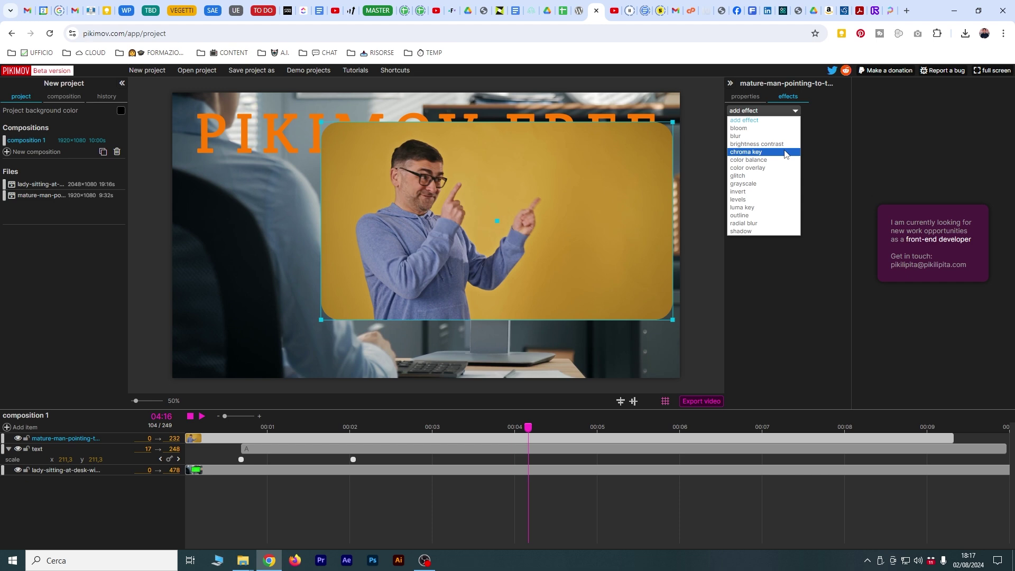
click(776, 160)
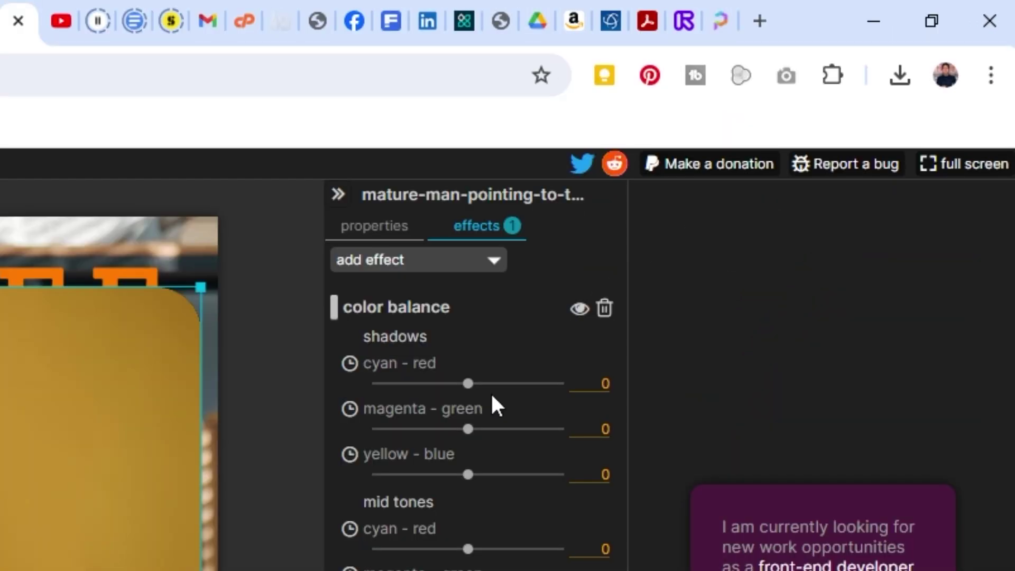
drag(467, 383, 492, 383)
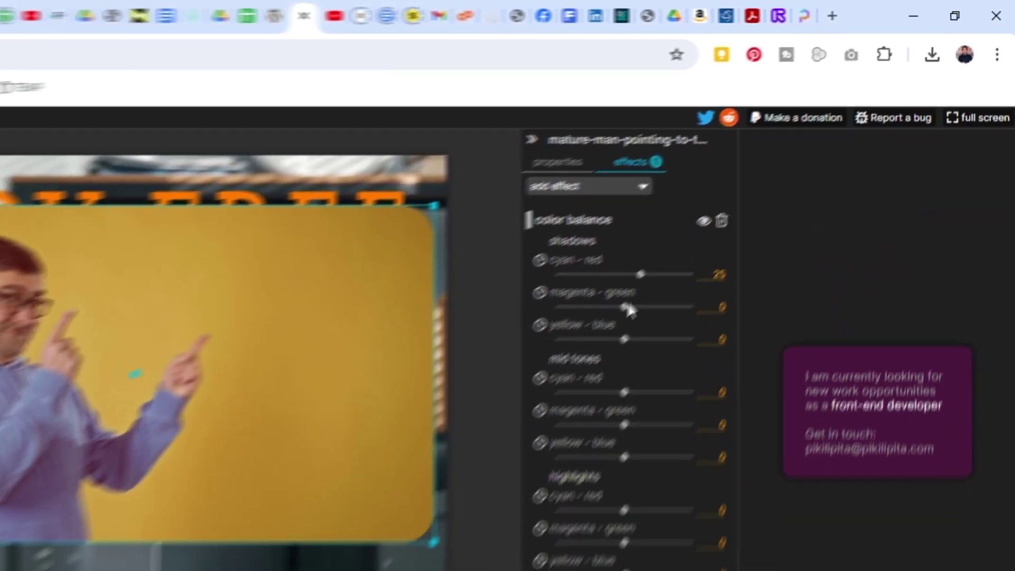
mouse_move(785, 182)
mouse_down()
mouse_move(777, 200)
mouse_move(795, 231)
mouse_move(790, 301)
mouse_move(775, 320)
mouse_move(792, 339)
mouse_up()
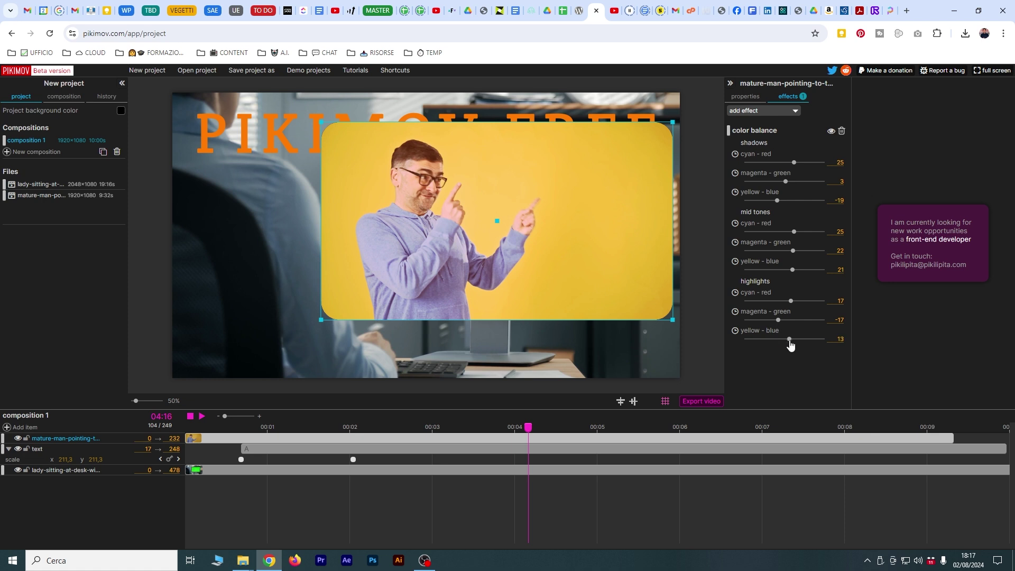
- Try color overlay and glitch effects on the clip, previewing the glitch
click(841, 132)
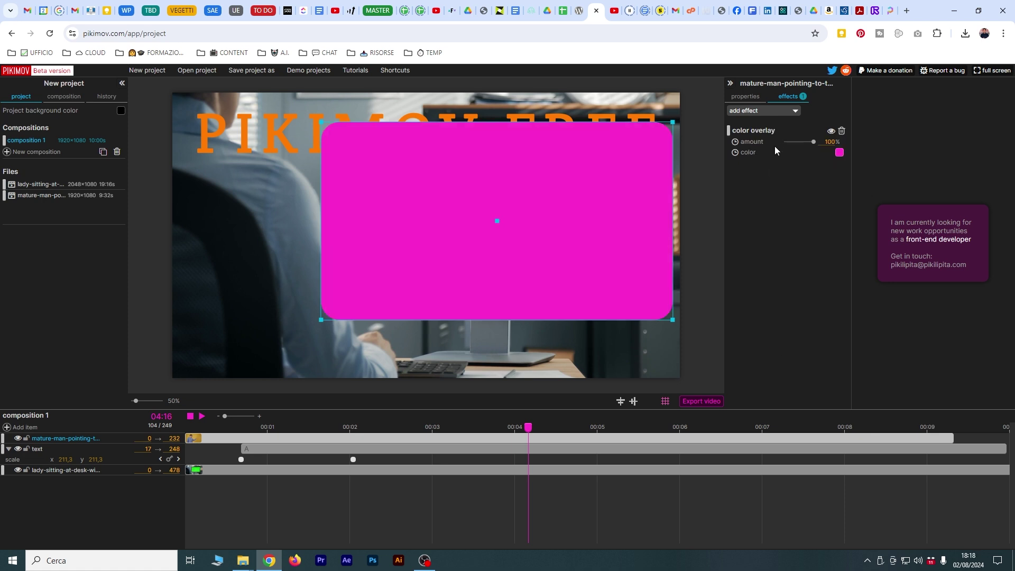
drag(813, 141, 840, 151)
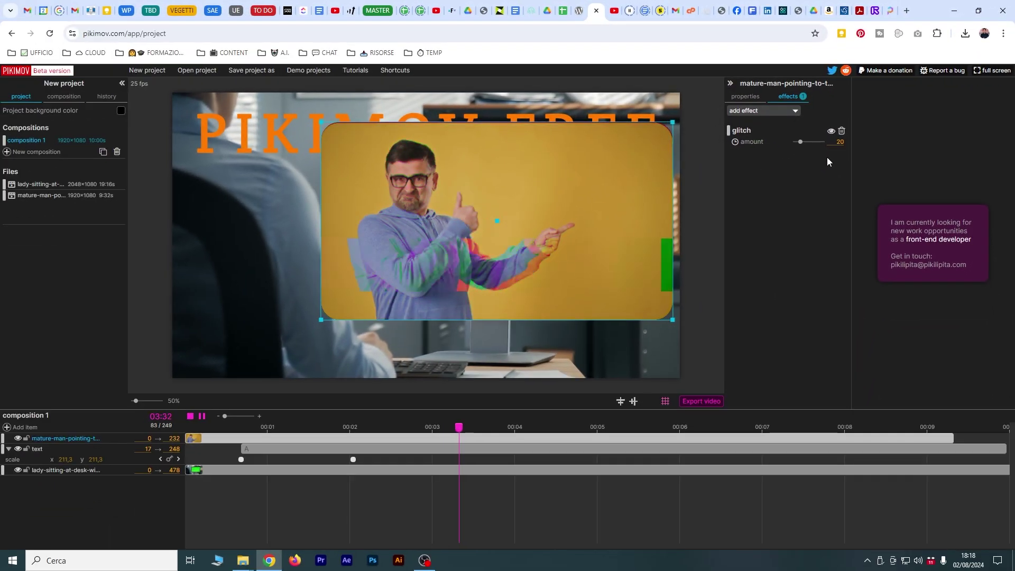
mouse_move(800, 143)
mouse_down()
mouse_move(814, 144)
mouse_move(807, 150)
mouse_up()
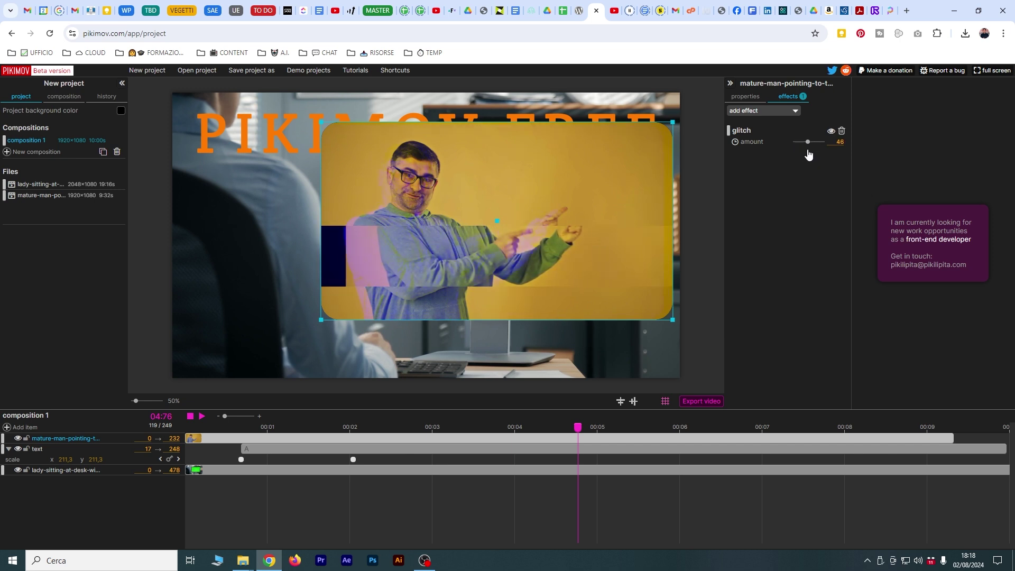
key(space)
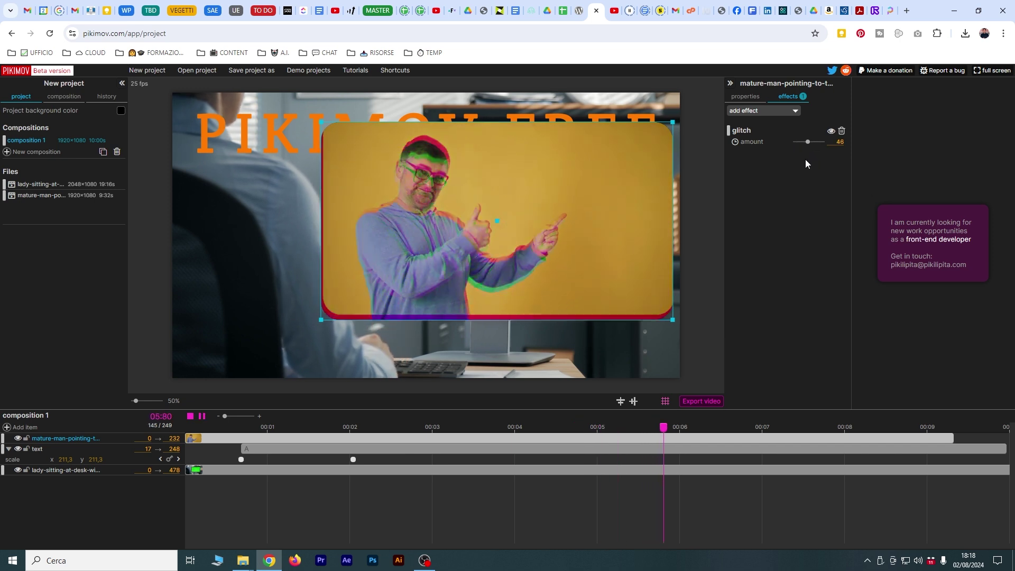
key(space)
- Apply a fully desaturating grayscale effect, then remove it
click(786, 114)
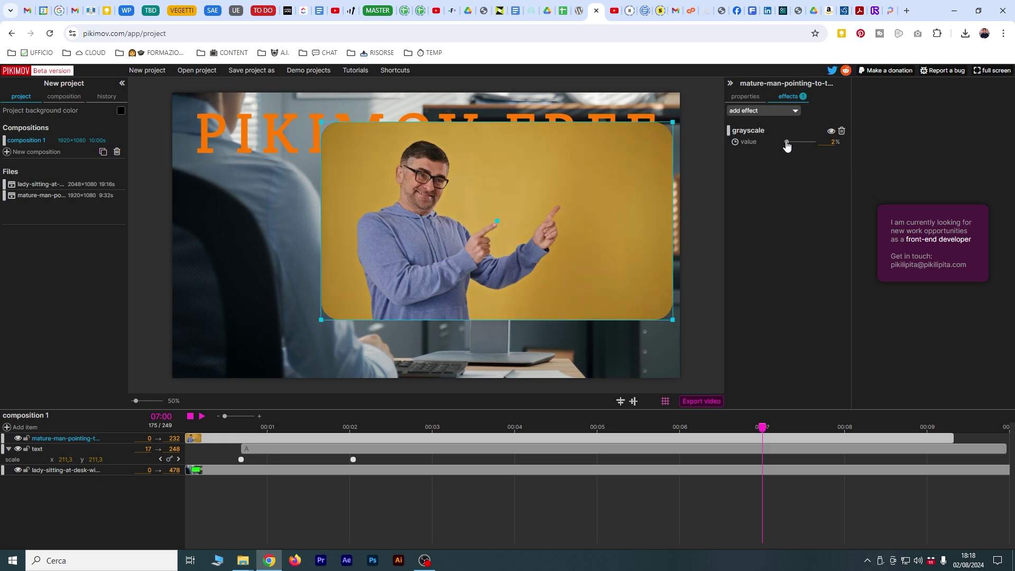
drag(788, 142, 847, 153)
click(783, 113)
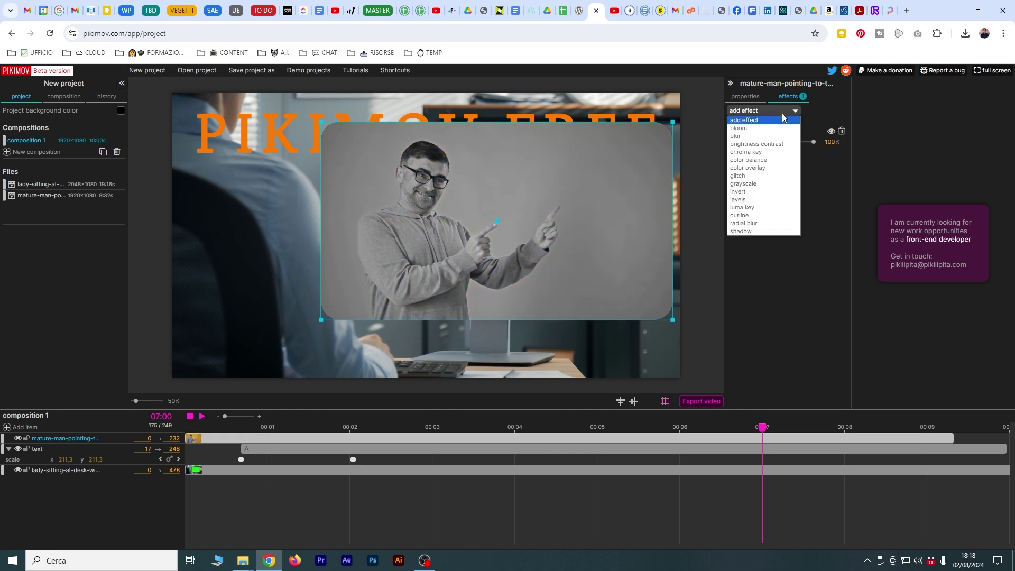
click(842, 131)
click(841, 130)
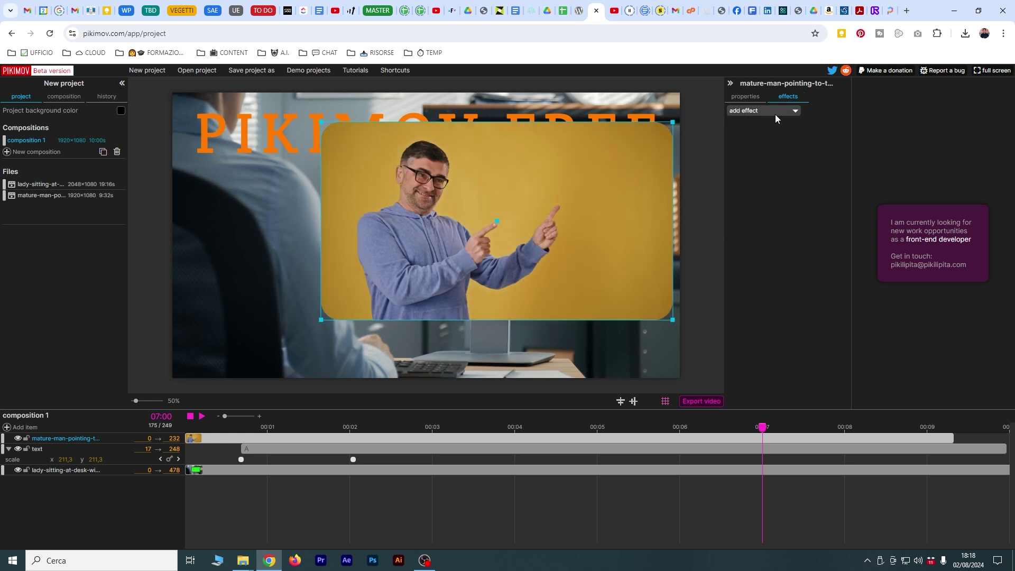
- Apply an invert effect and remove it, leaving the clip with no effects
click(775, 115)
click(772, 172)
click(840, 131)
click(783, 112)
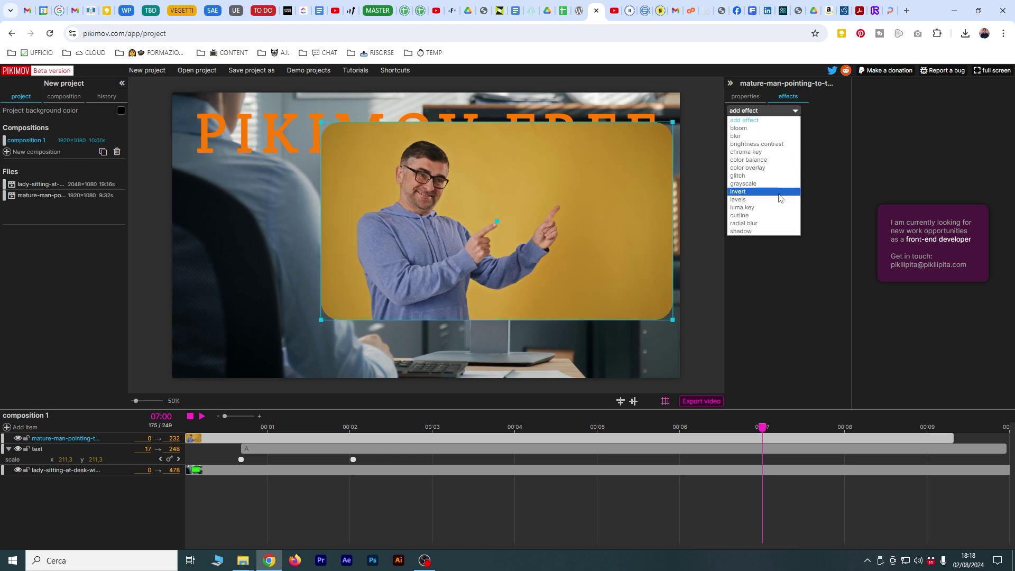
- Add a levels effect and test its input black, input white and output white sliders
click(779, 200)
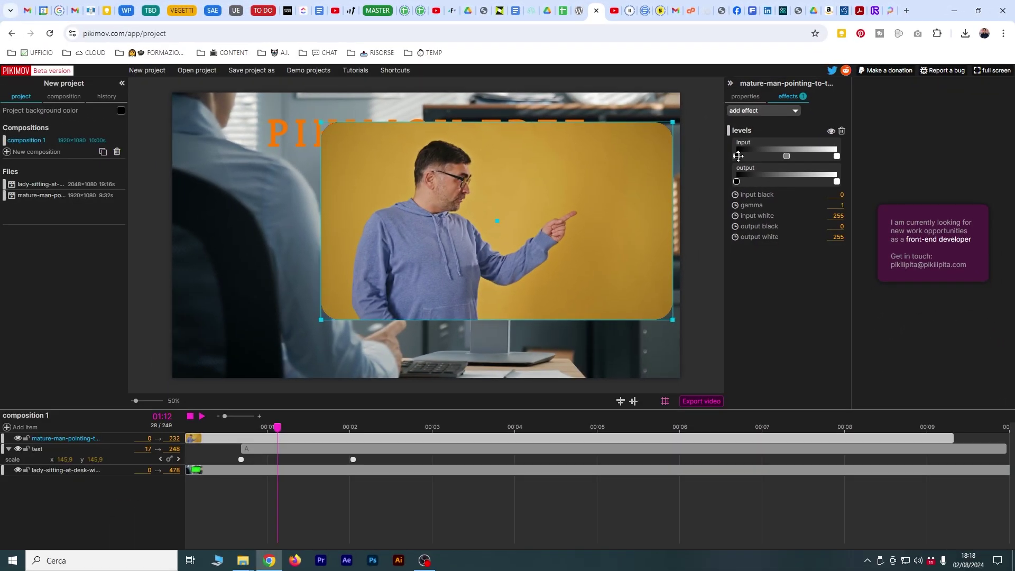
drag(737, 156, 733, 156)
drag(839, 156, 789, 156)
drag(834, 181, 848, 181)
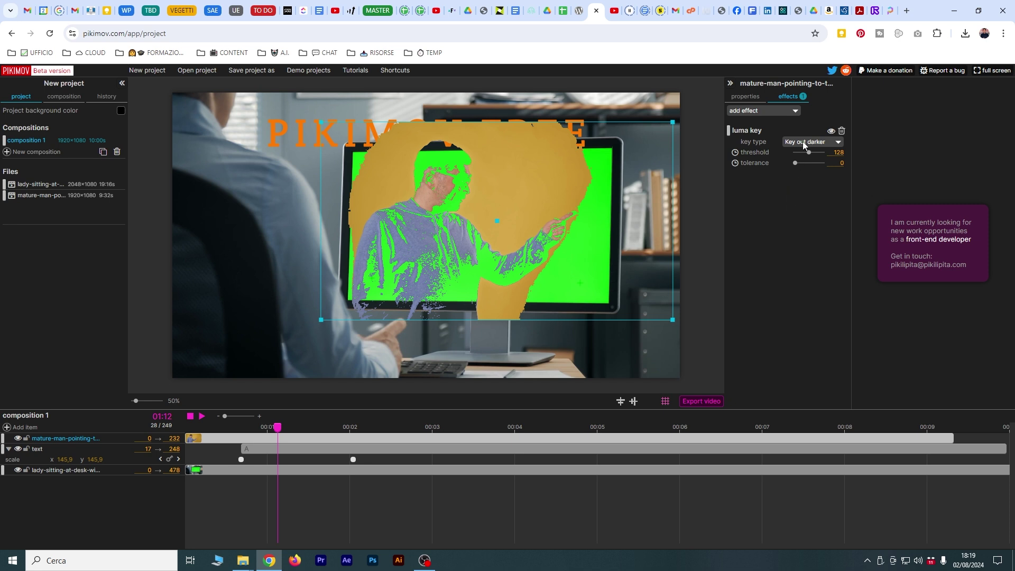
- Set the luma key to key out brighter areas with threshold 132
drag(808, 156, 798, 160)
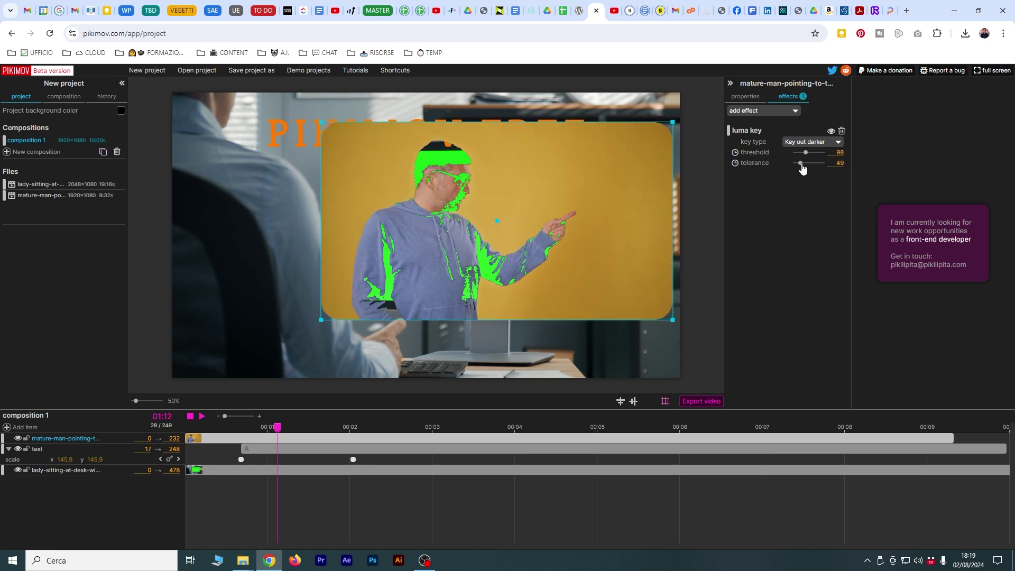
click(813, 141)
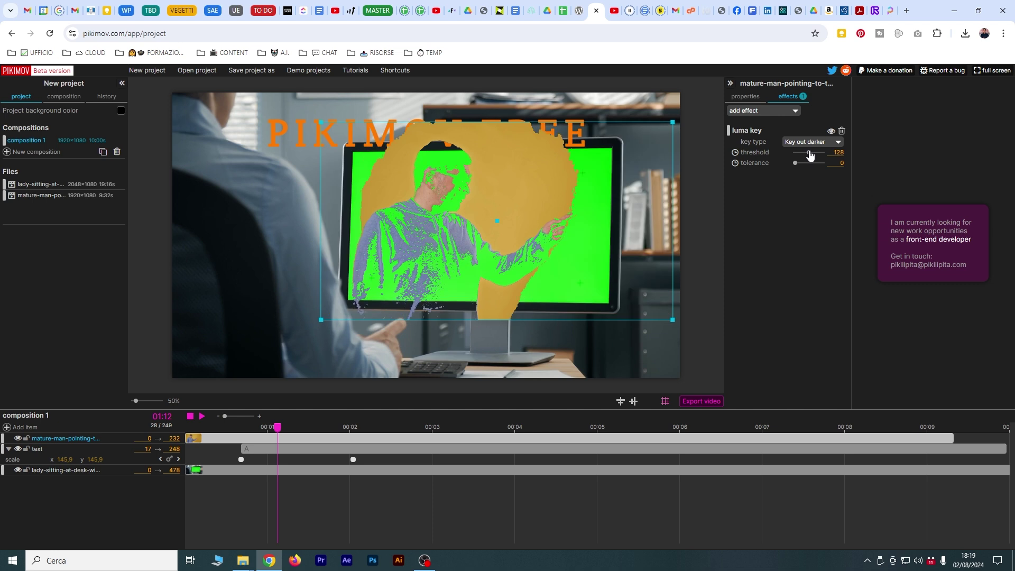
click(807, 157)
drag(807, 156, 809, 158)
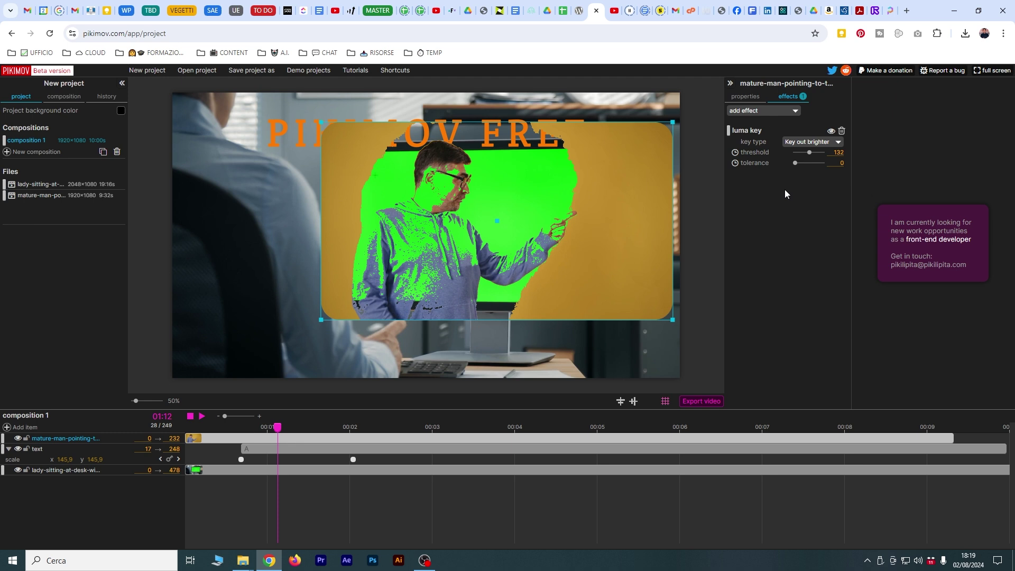
- Replace the presenter clip's Luma Key with a cyan Outline and move the clip lower left
click(841, 131)
click(764, 110)
click(769, 190)
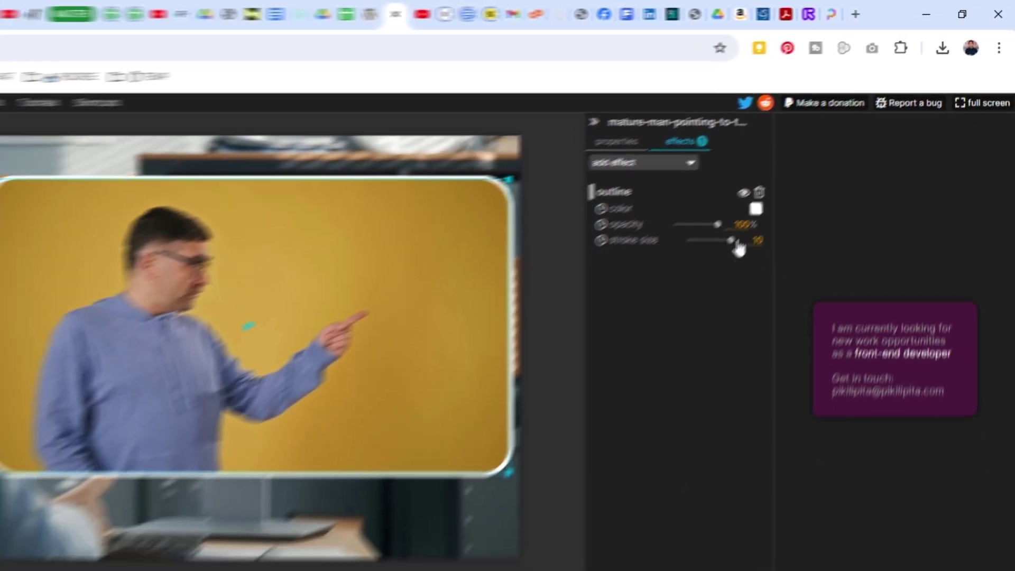
drag(560, 383, 507, 385)
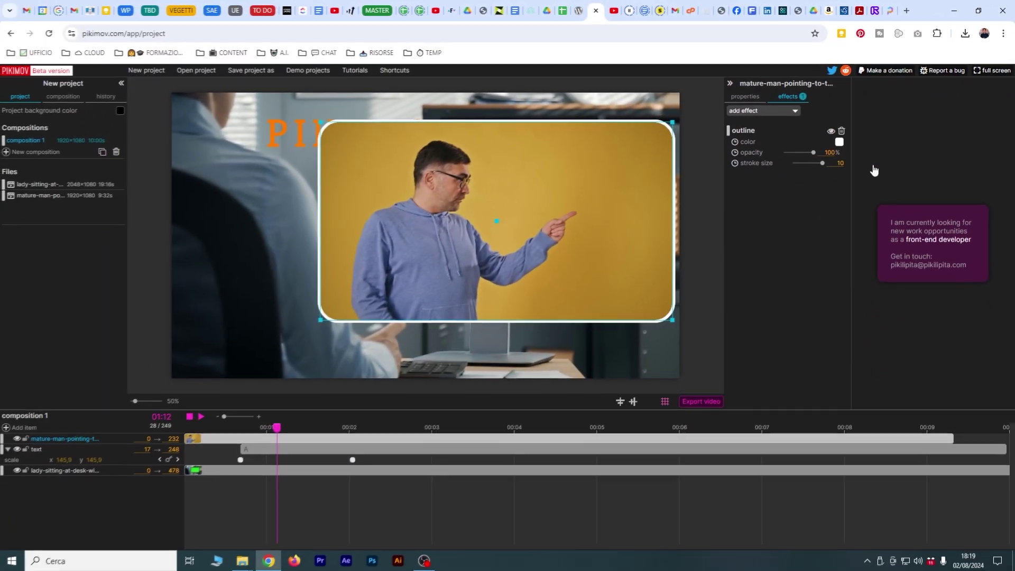
mouse_move(644, 327)
mouse_down()
mouse_move(581, 350)
mouse_move(523, 317)
mouse_up()
click(840, 142)
click(910, 224)
- Give the PIKIMOV FREE title a white Outline with stroke size 7
click(44, 452)
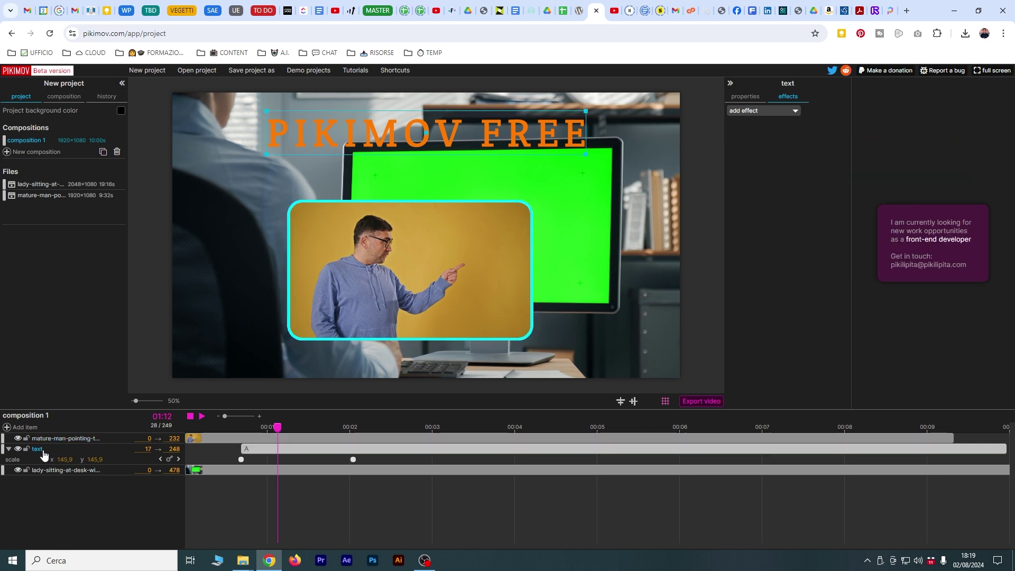
click(763, 110)
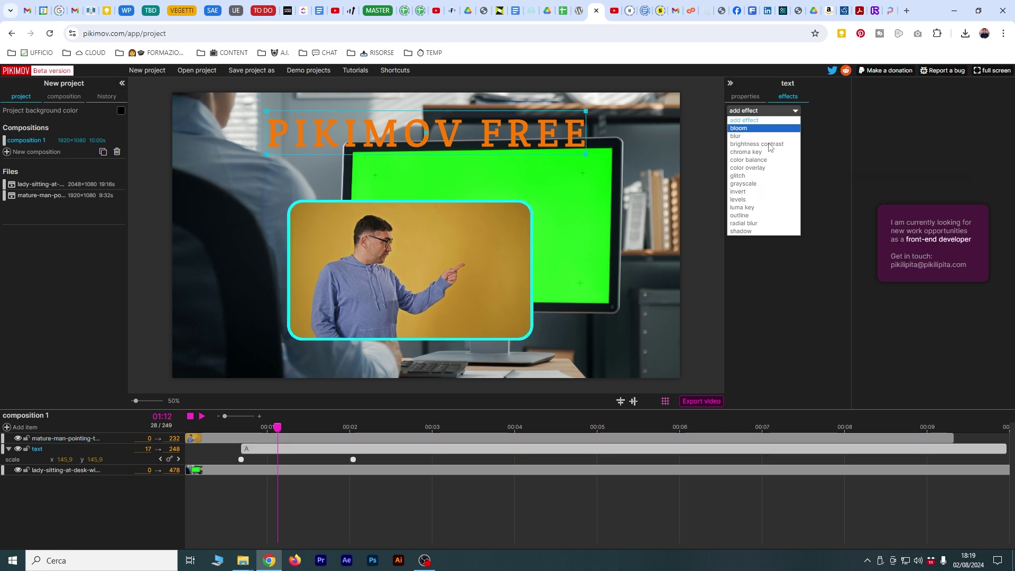
click(765, 215)
drag(806, 162, 814, 163)
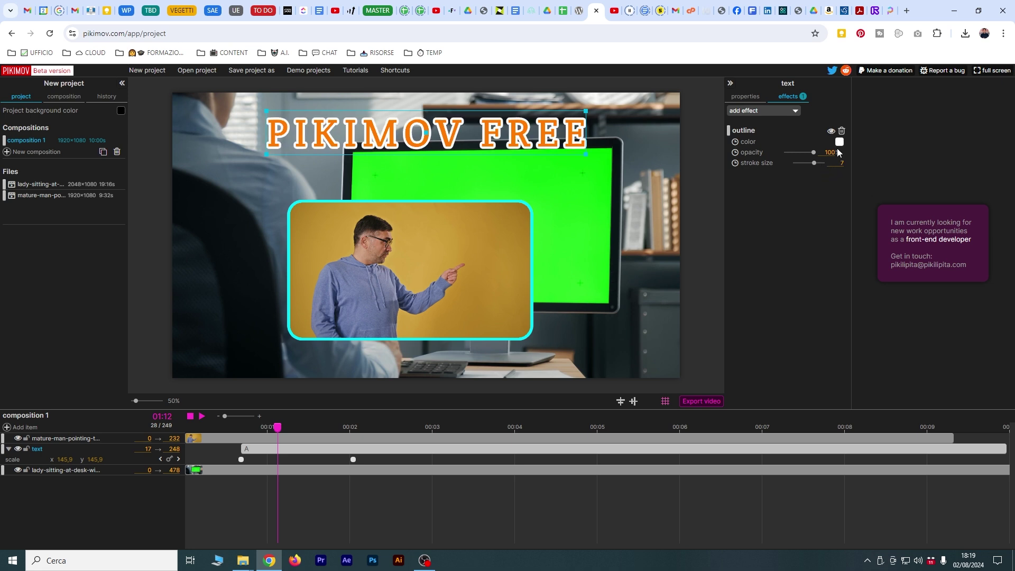
click(70, 439)
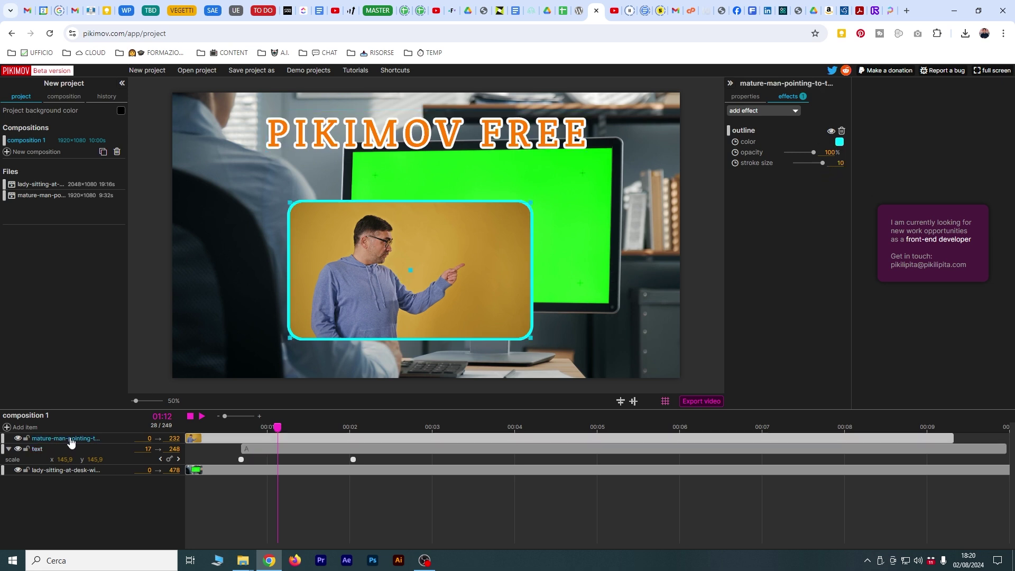
click(766, 110)
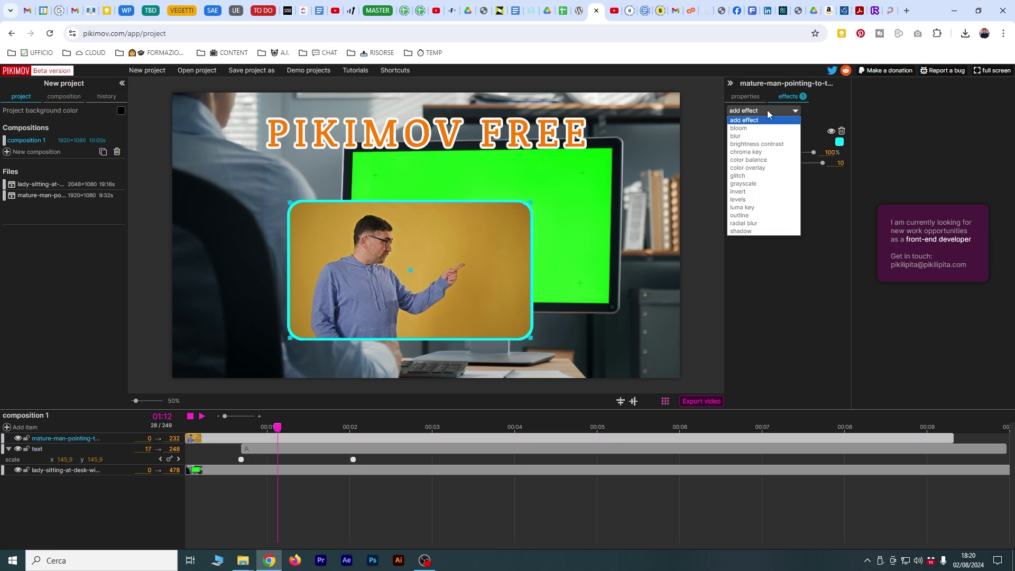
- Try a Radial Blur on the presenter clip, adjust its size, then remove it
click(785, 229)
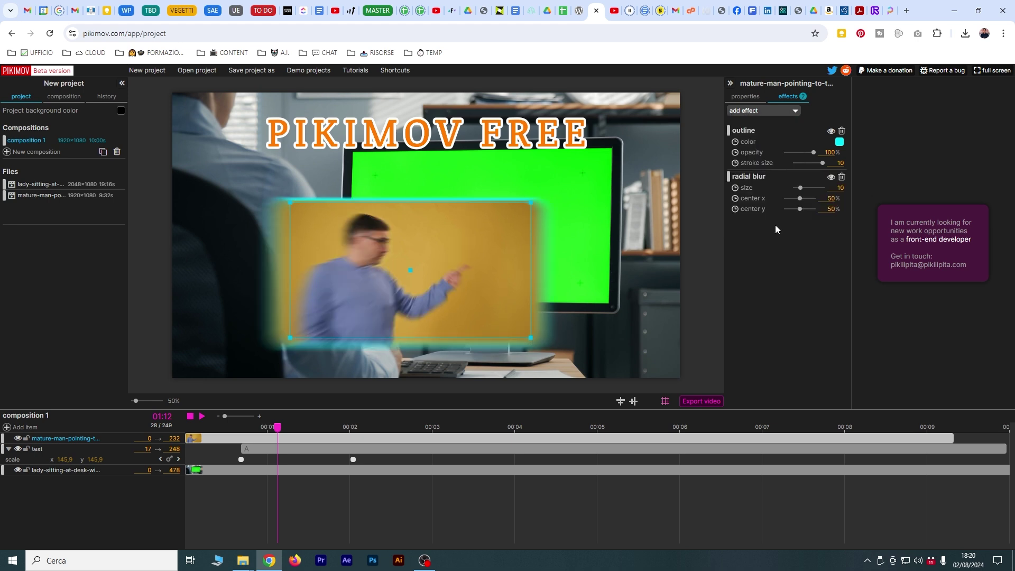
drag(278, 428, 221, 436)
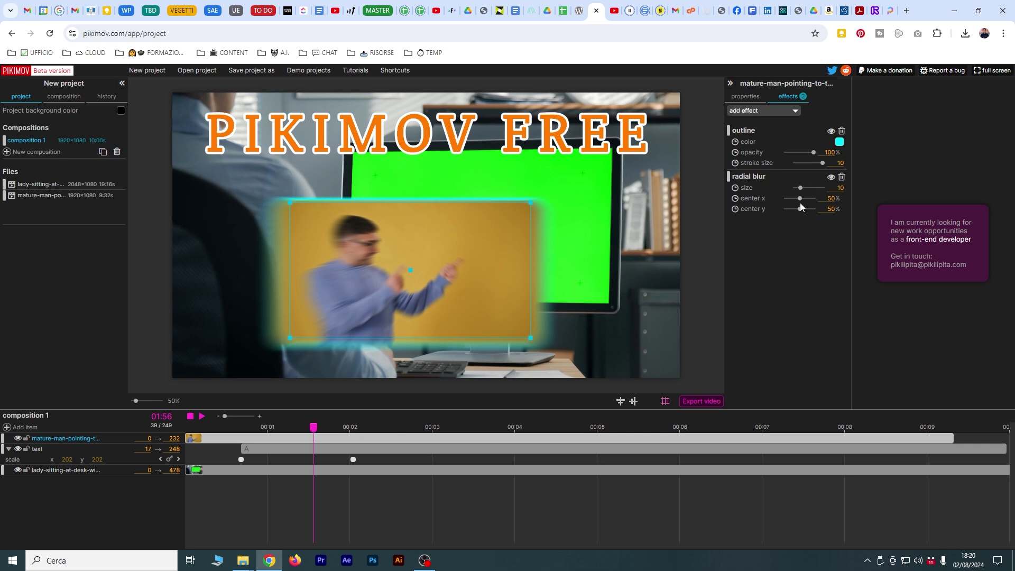
drag(800, 188, 836, 202)
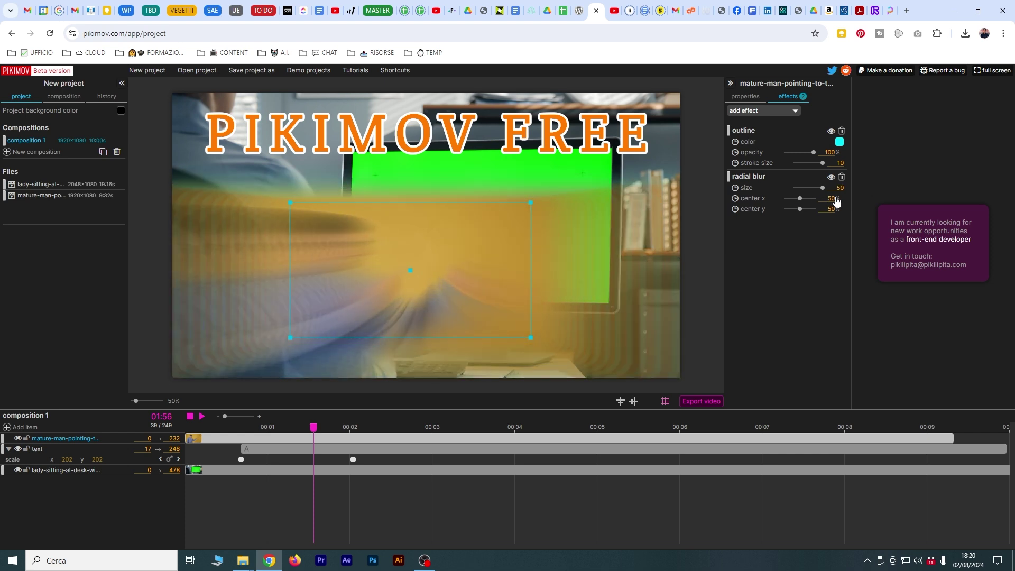
click(841, 177)
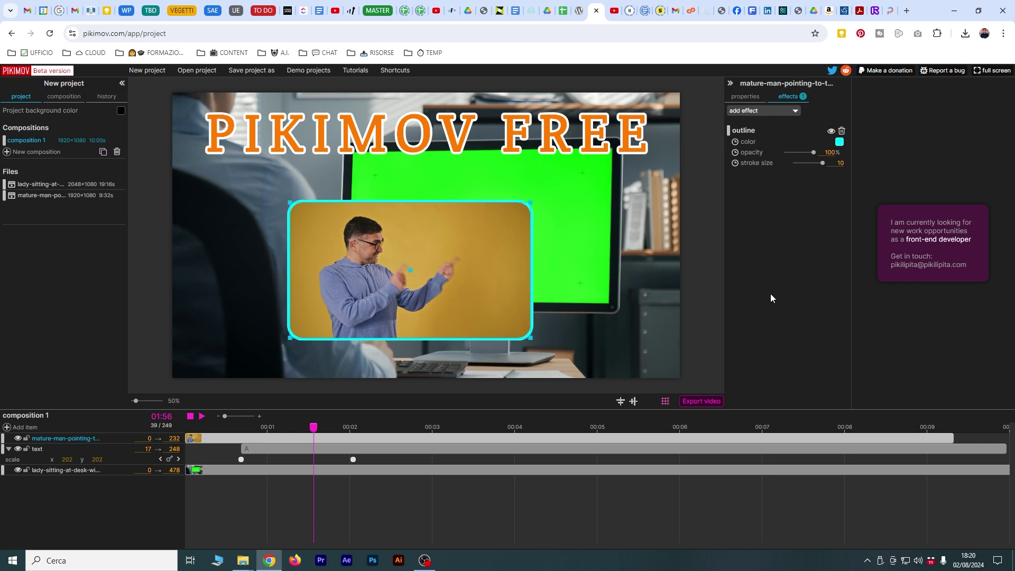
- Add a drop shadow (x 46, y 73, 63% opacity) and reposition the overlay centre-right
click(751, 110)
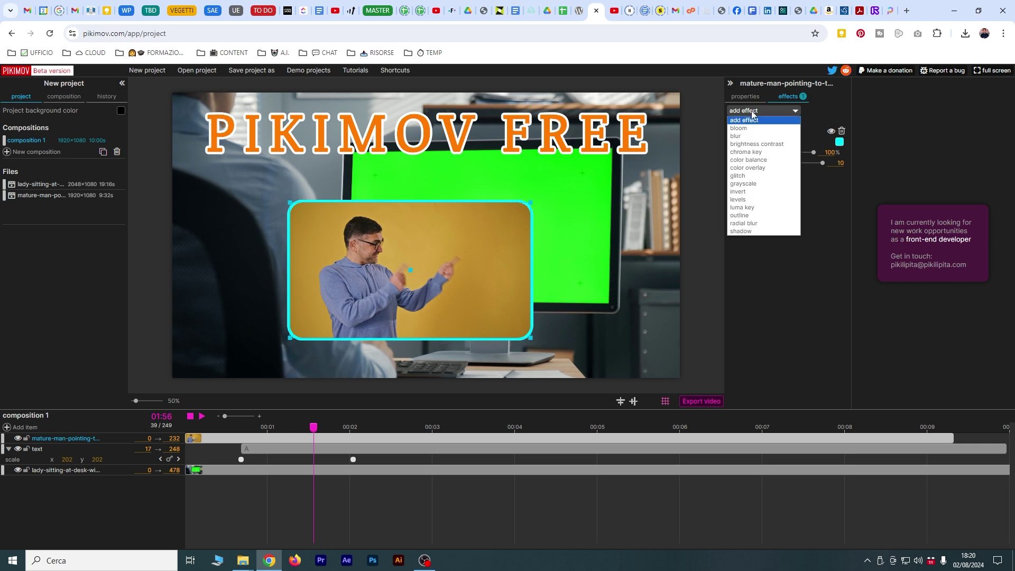
click(769, 233)
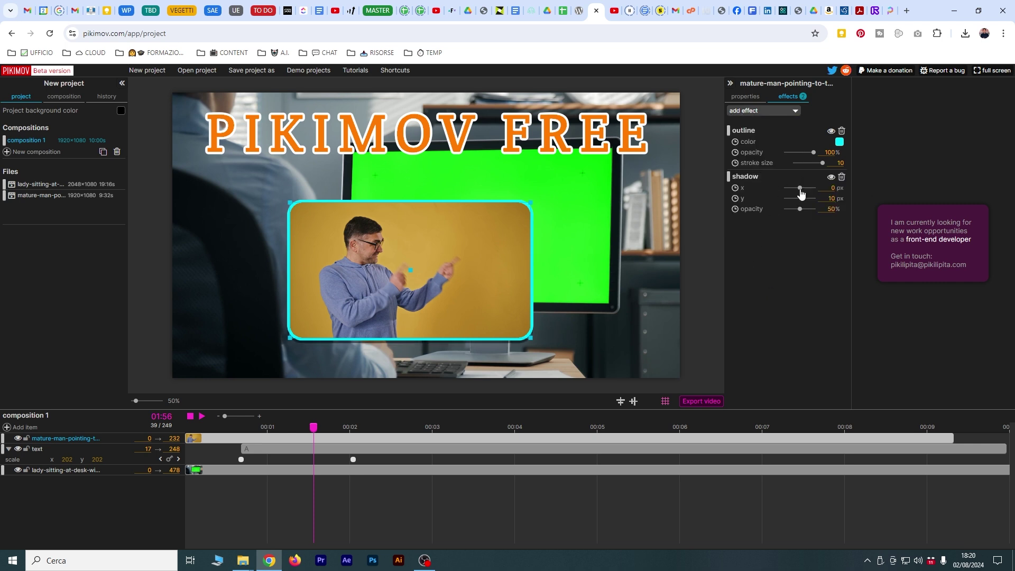
mouse_move(800, 208)
mouse_down()
mouse_move(804, 193)
mouse_move(798, 211)
mouse_up()
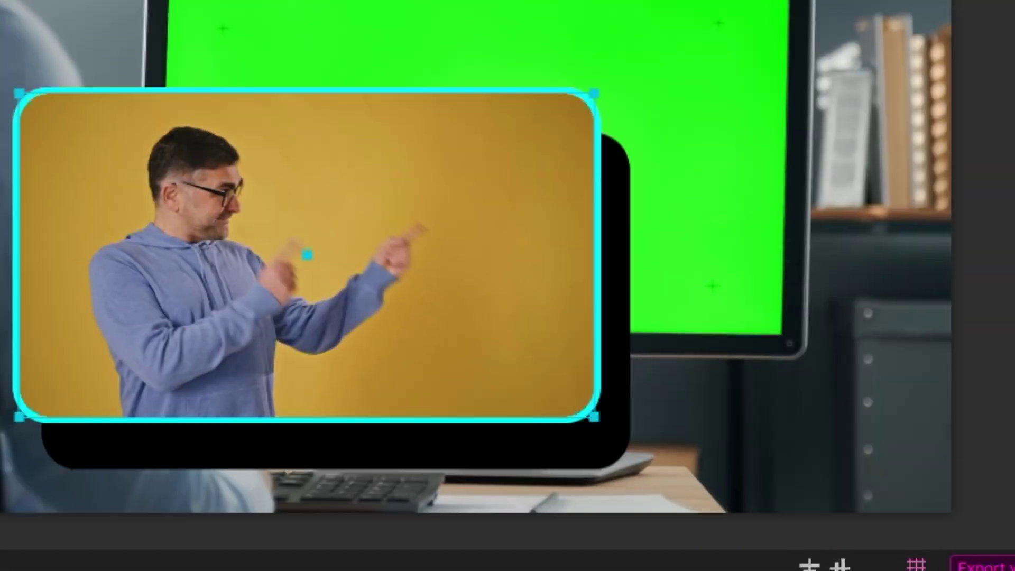
mouse_move(380, 251)
mouse_down()
mouse_move(554, 261)
mouse_move(471, 279)
mouse_move(550, 283)
mouse_up()
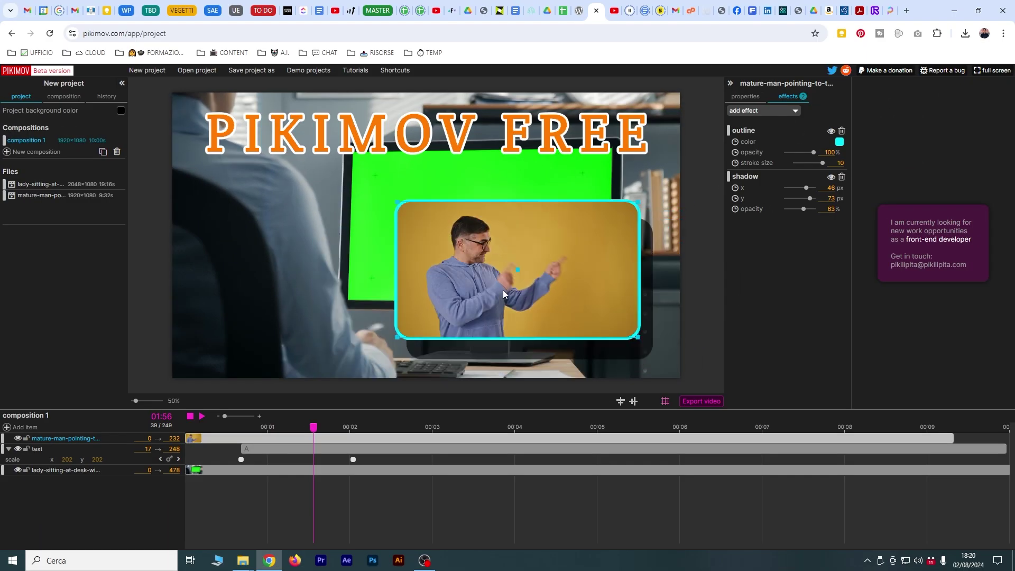
mouse_move(522, 295)
mouse_down()
mouse_move(305, 301)
mouse_move(434, 274)
mouse_up()
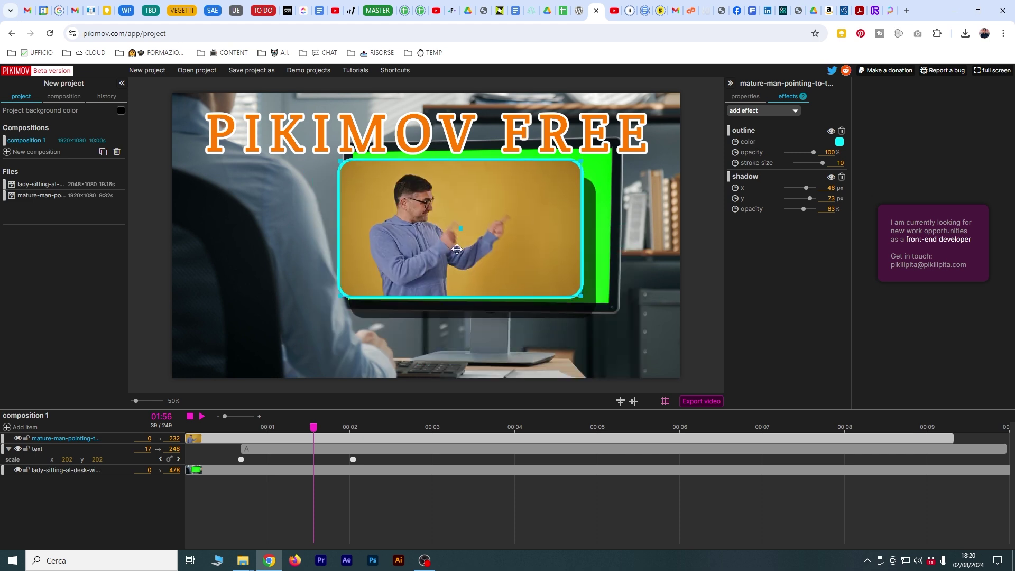
- Duplicate the man layer, strip its Outline and Shadow, enlarge it, and place it beneath the office video
drag(434, 275, 375, 300)
key(ctrl+d)
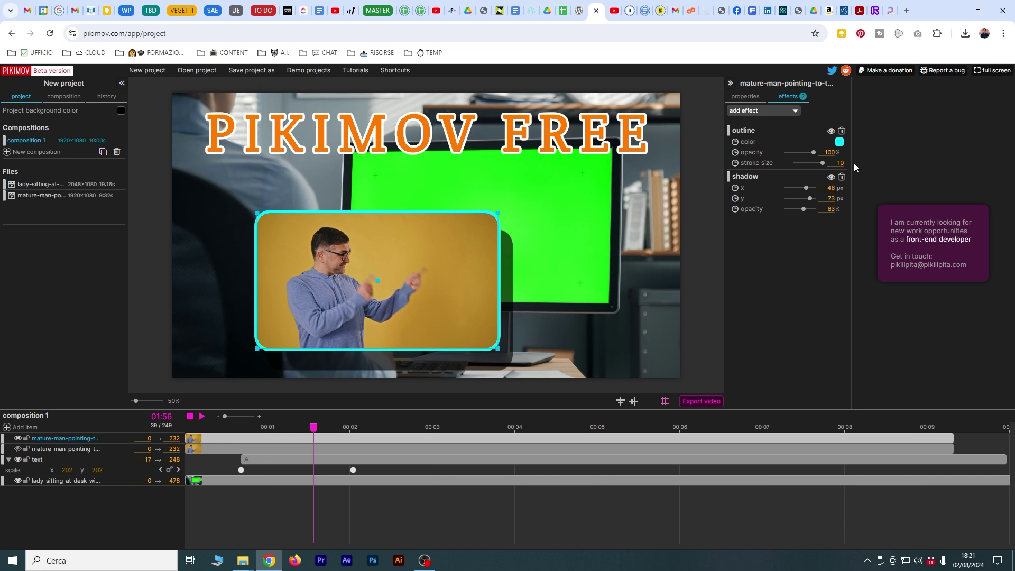
click(841, 131)
click(841, 131)
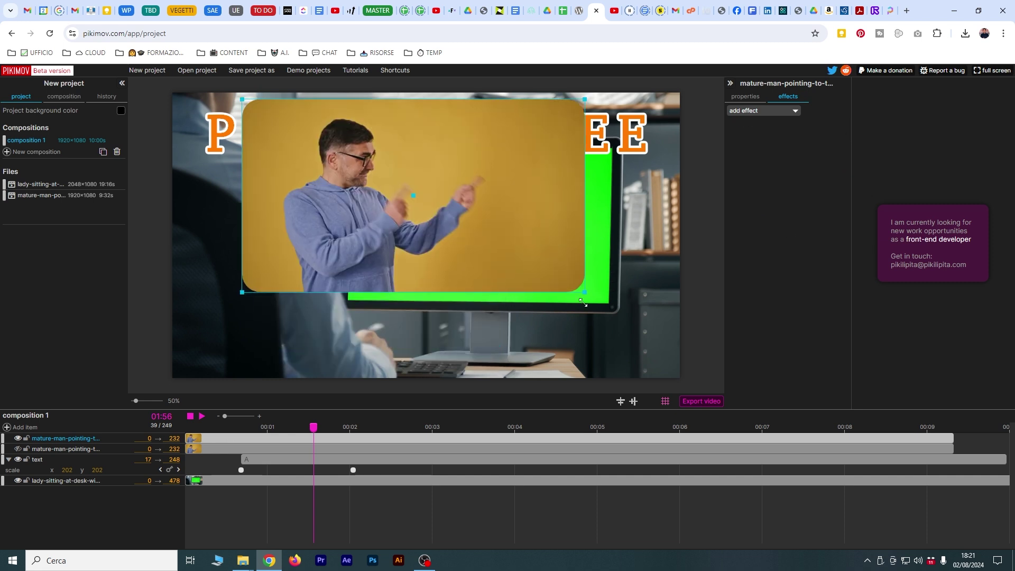
drag(394, 312, 607, 302)
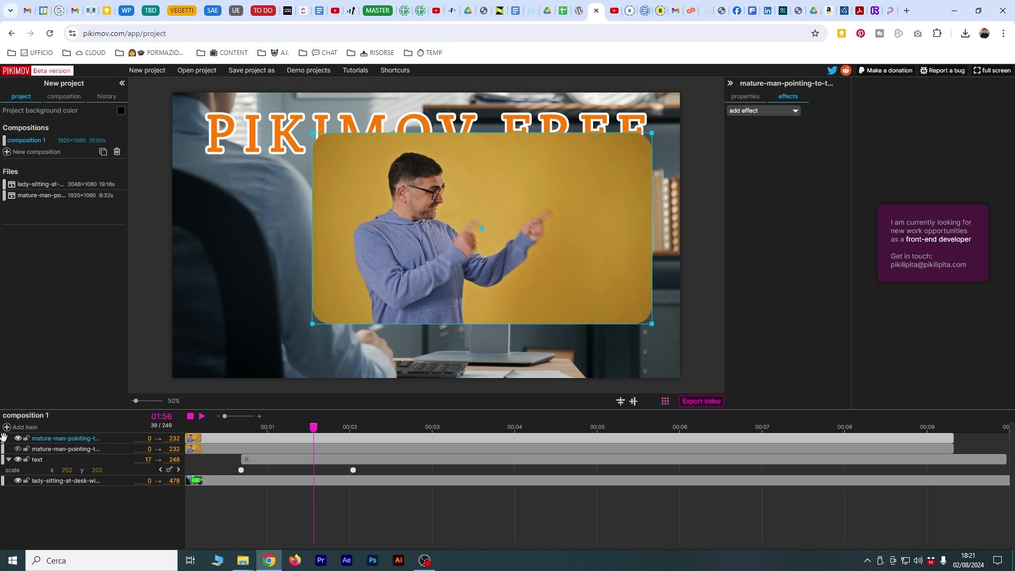
drag(2, 438, 12, 483)
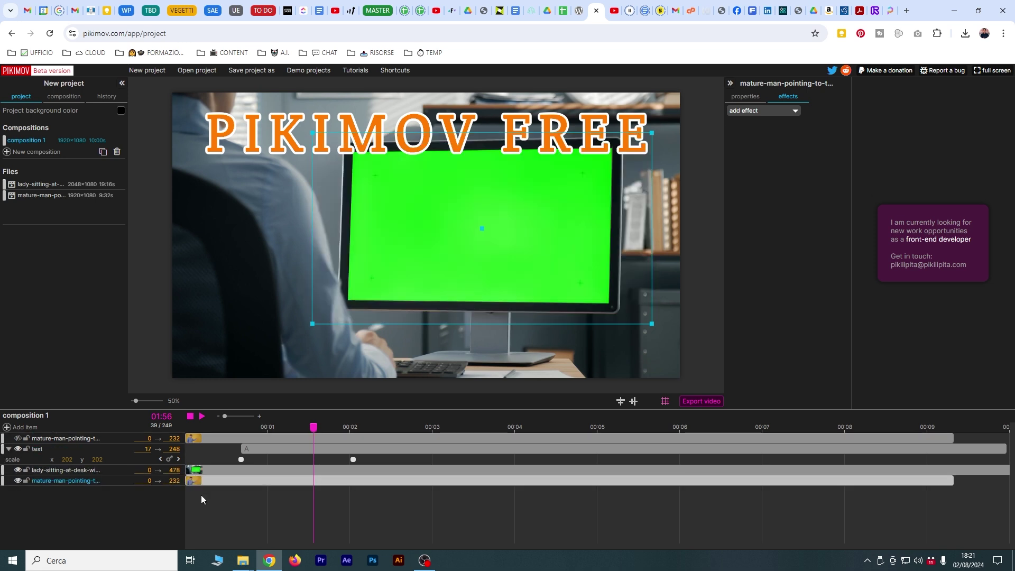
- Add a Chroma Key to the office video, sampling the monitor's green as key colour
click(206, 469)
click(770, 110)
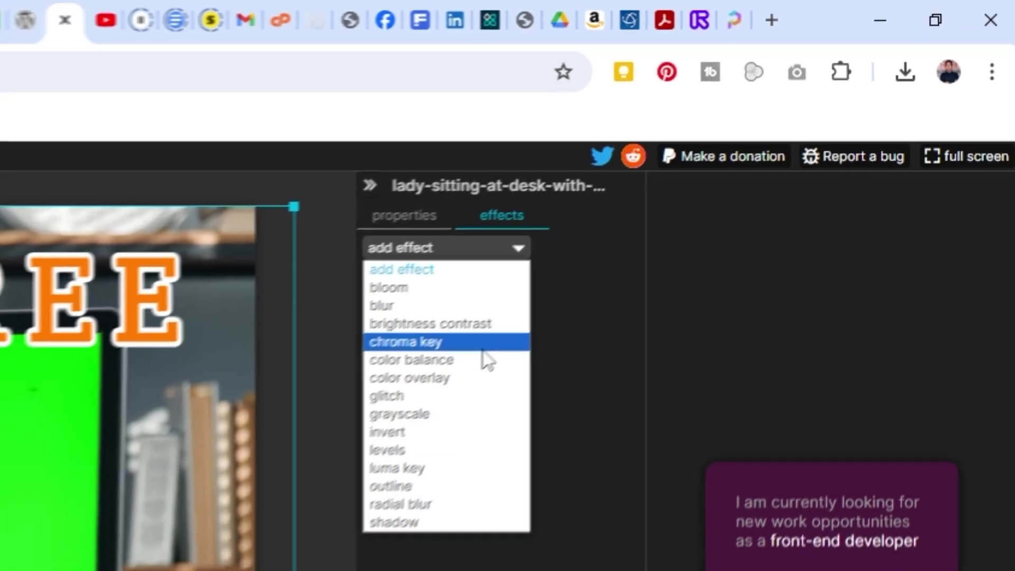
click(449, 359)
click(675, 274)
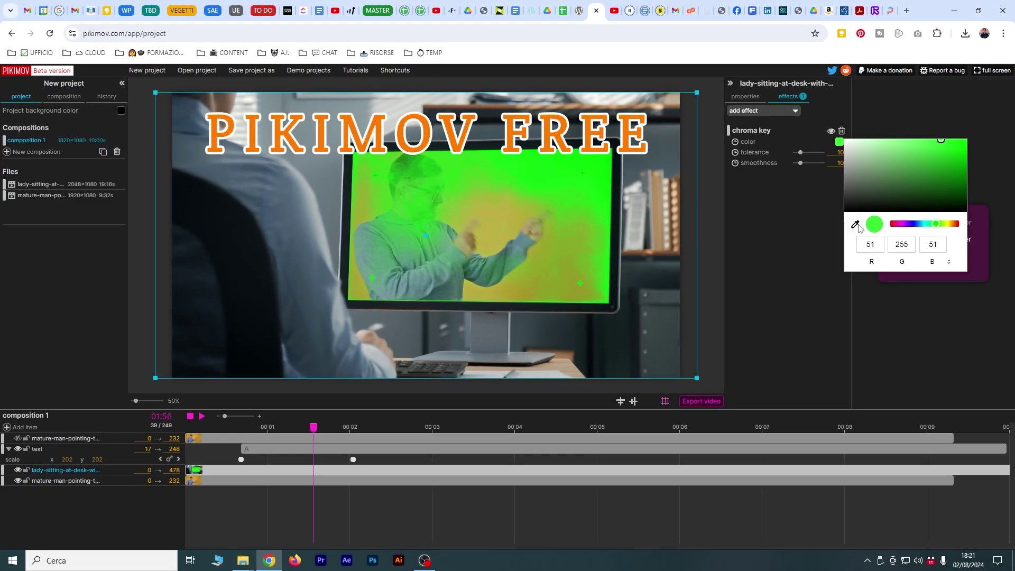
click(855, 224)
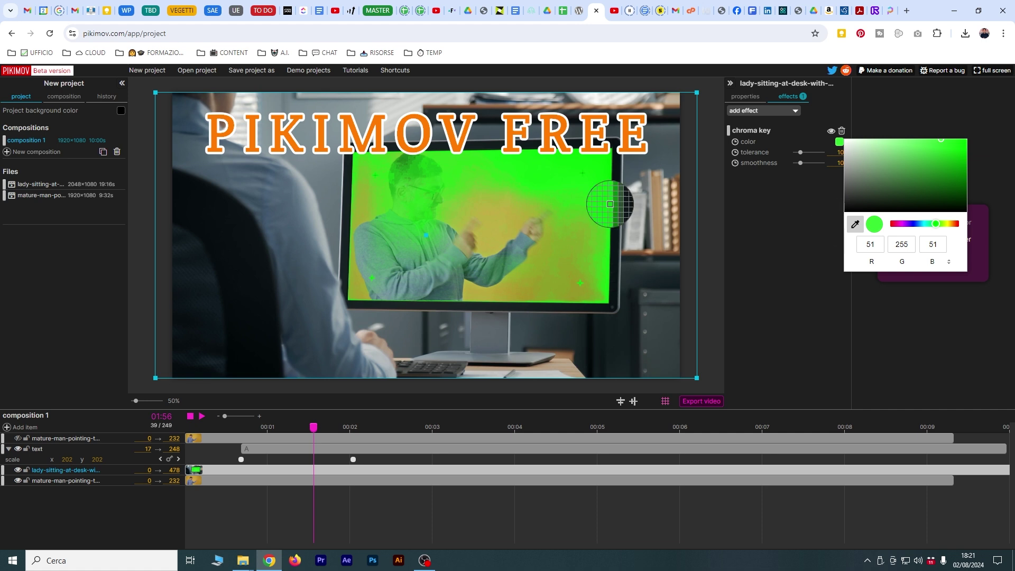
click(586, 169)
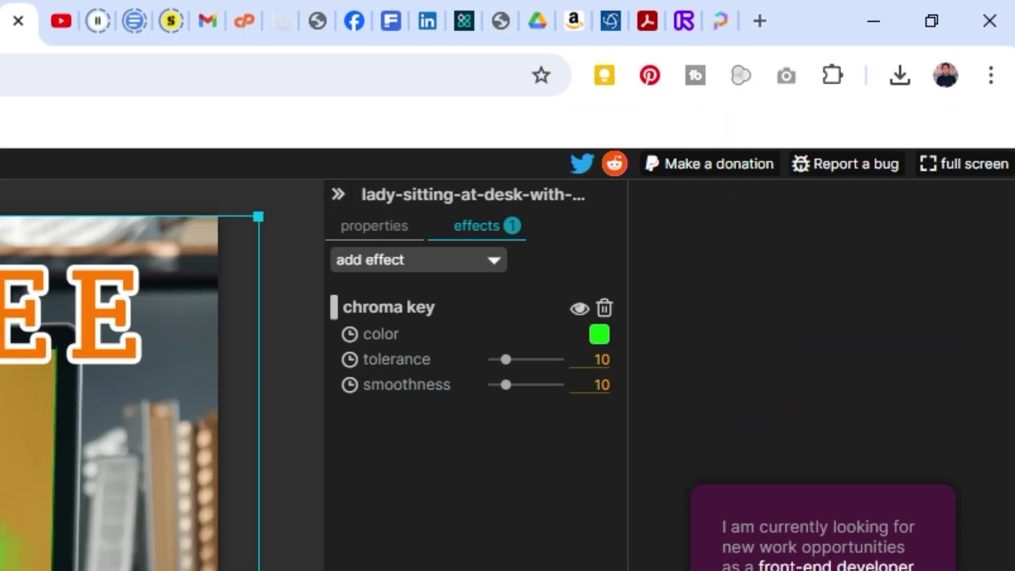
click(832, 132)
click(598, 334)
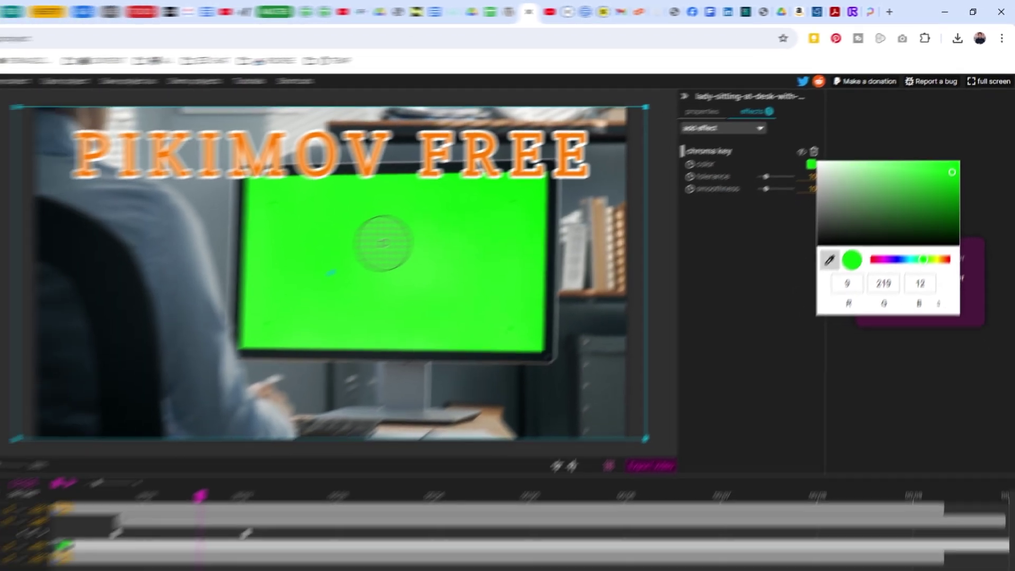
click(471, 210)
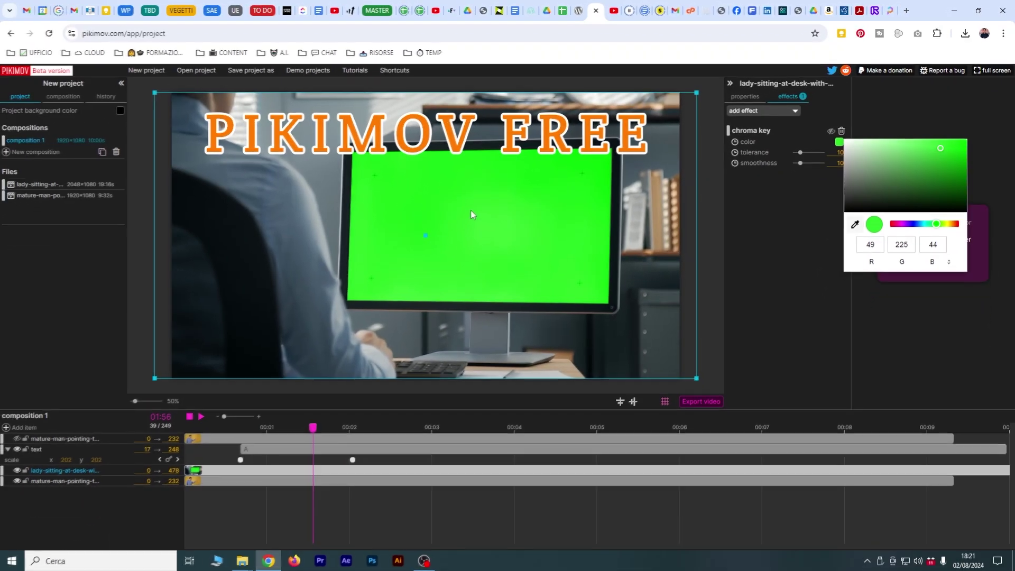
click(816, 166)
click(831, 131)
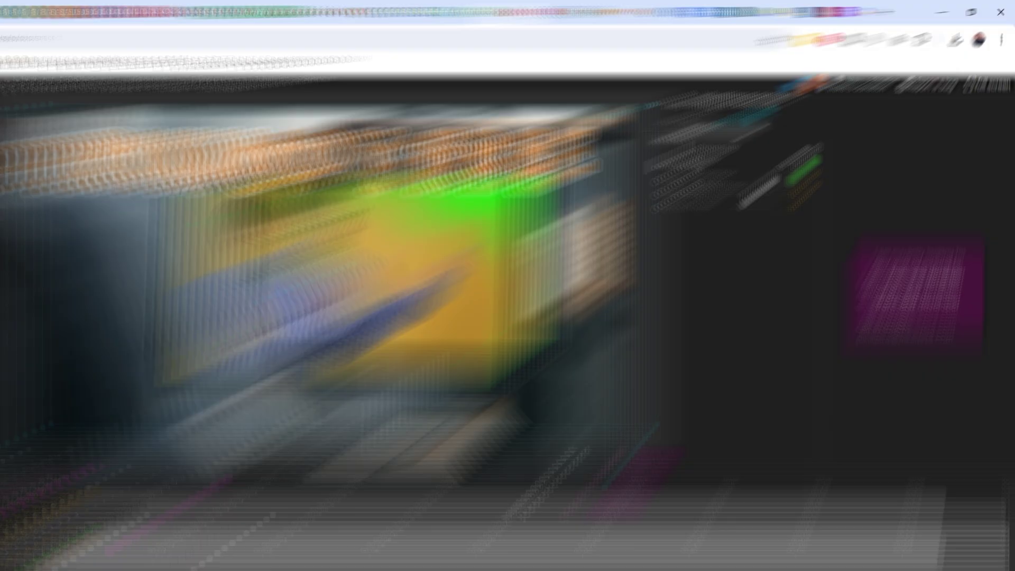
- Set chroma key tolerance to 36 and smoothness to 10, then play from the start
drag(800, 153, 807, 154)
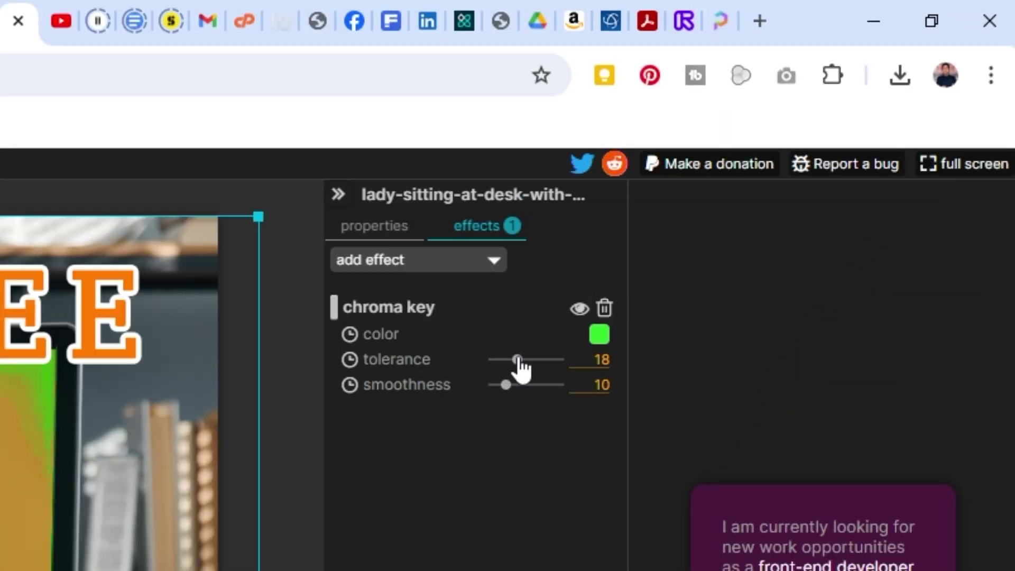
drag(523, 365, 527, 365)
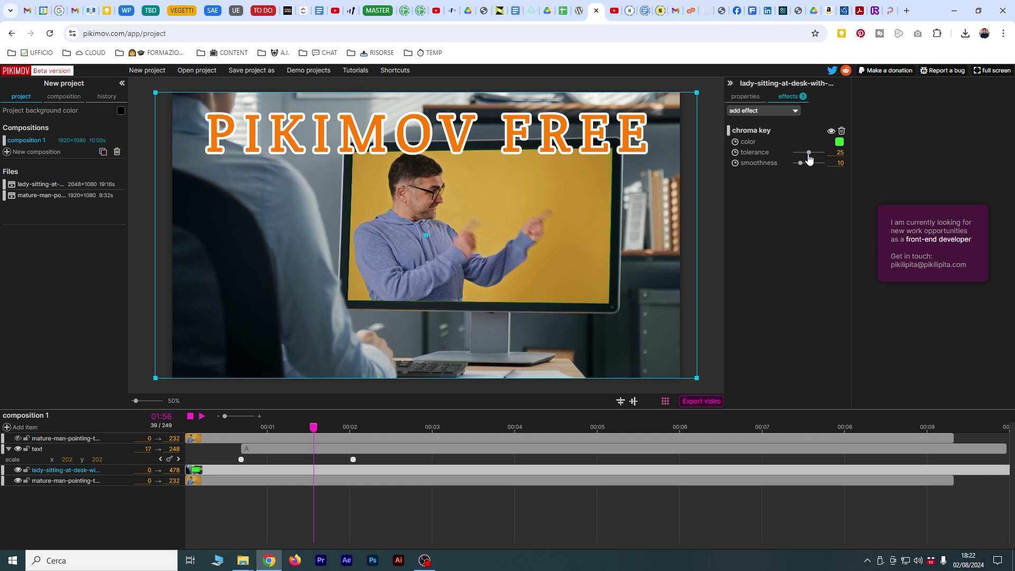
drag(808, 155, 816, 161)
mouse_move(801, 164)
mouse_down()
mouse_move(790, 167)
mouse_move(801, 179)
mouse_up()
drag(313, 427, 213, 448)
key(space)
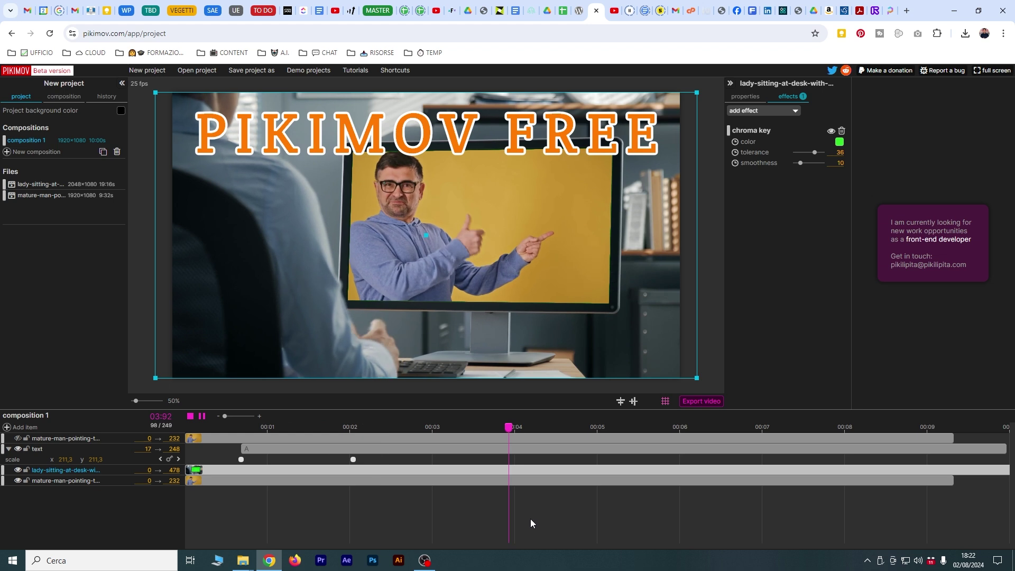
- Deselect everything, return to frame 0, and bring up the Add item list
click(335, 502)
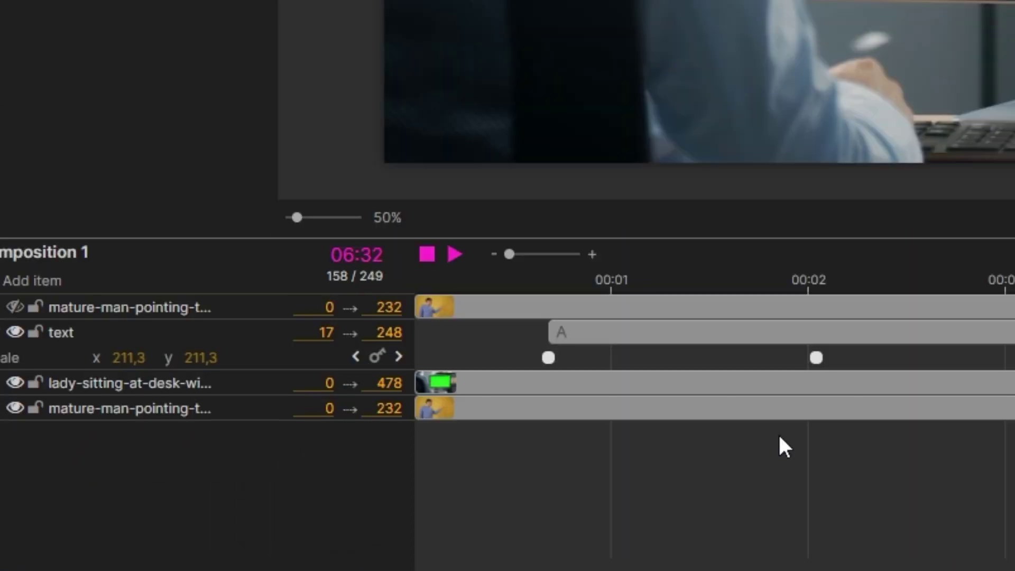
key(Home)
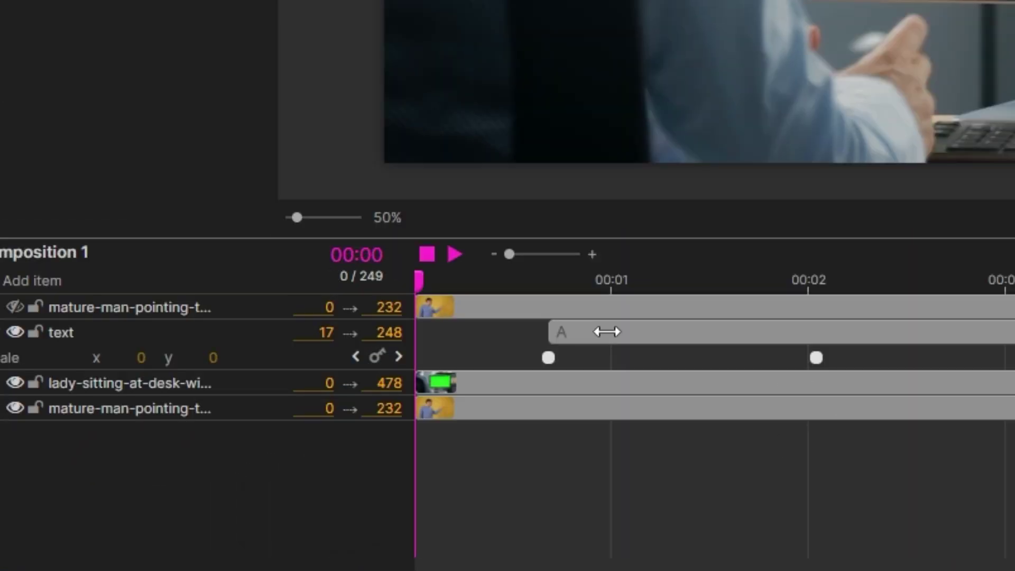
click(49, 285)
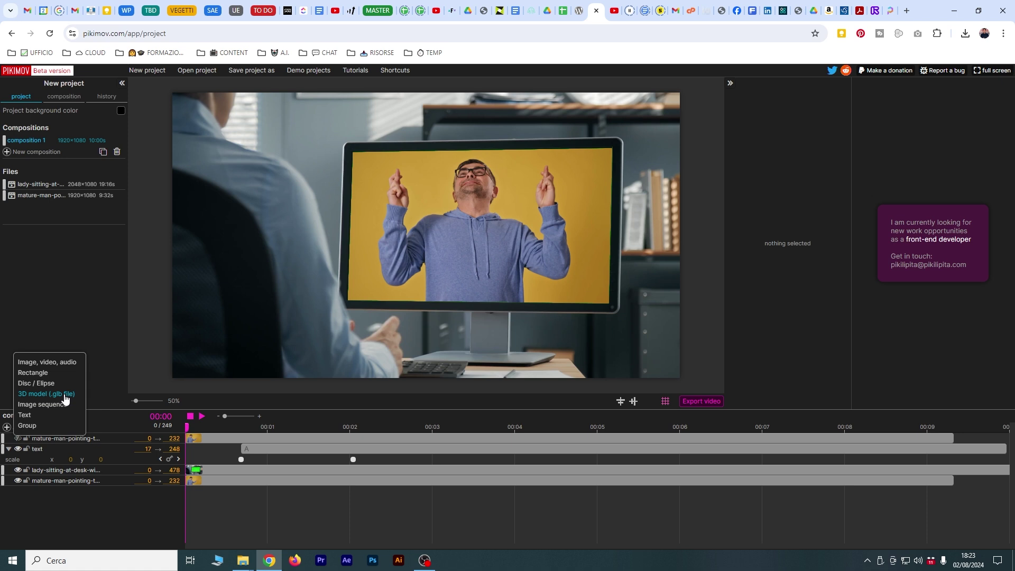
- Import untitled.glb from the security_camera_01_4k.gltf folder as a 3D model
click(65, 399)
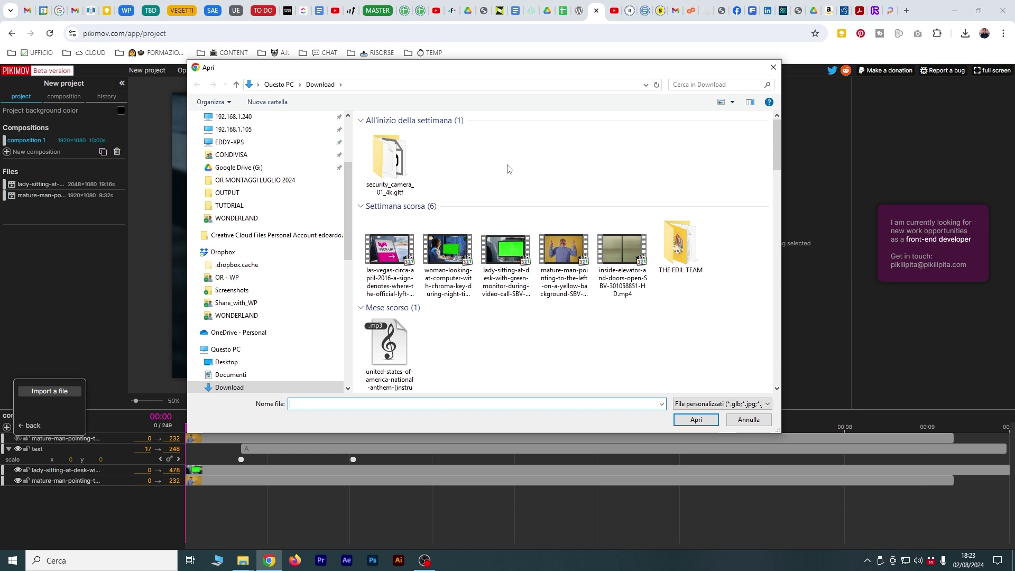
double_click(404, 168)
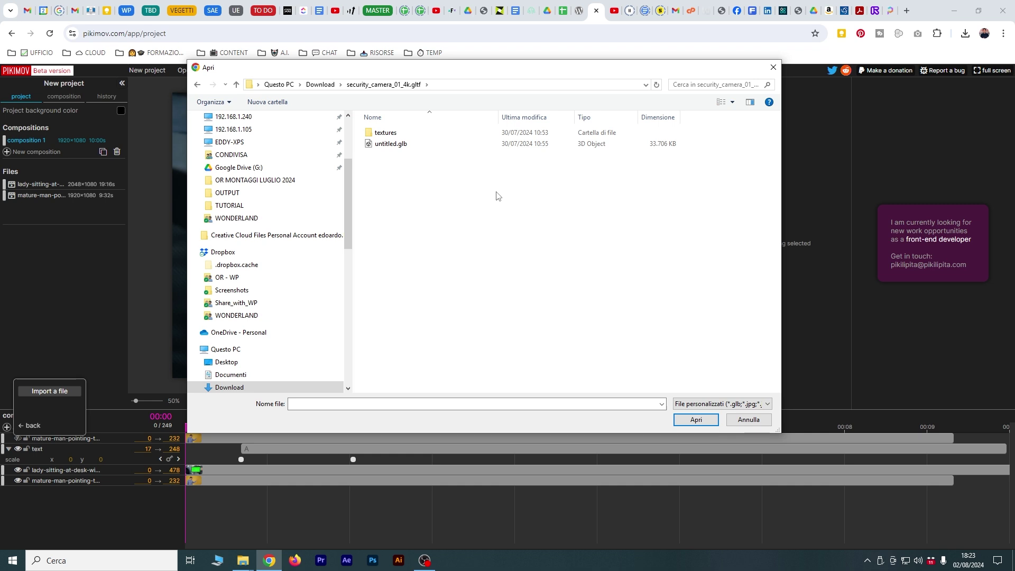
click(412, 146)
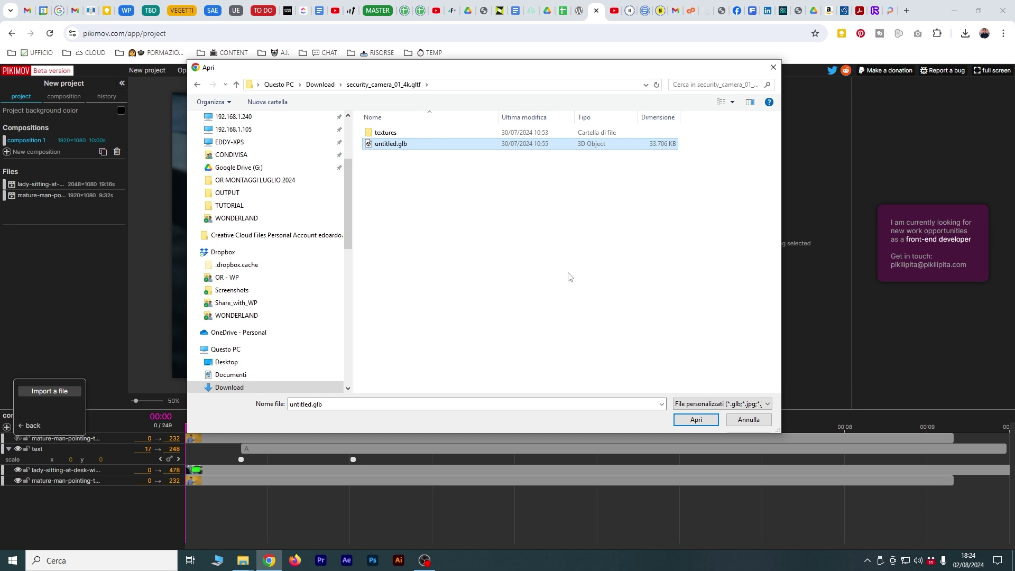
click(696, 419)
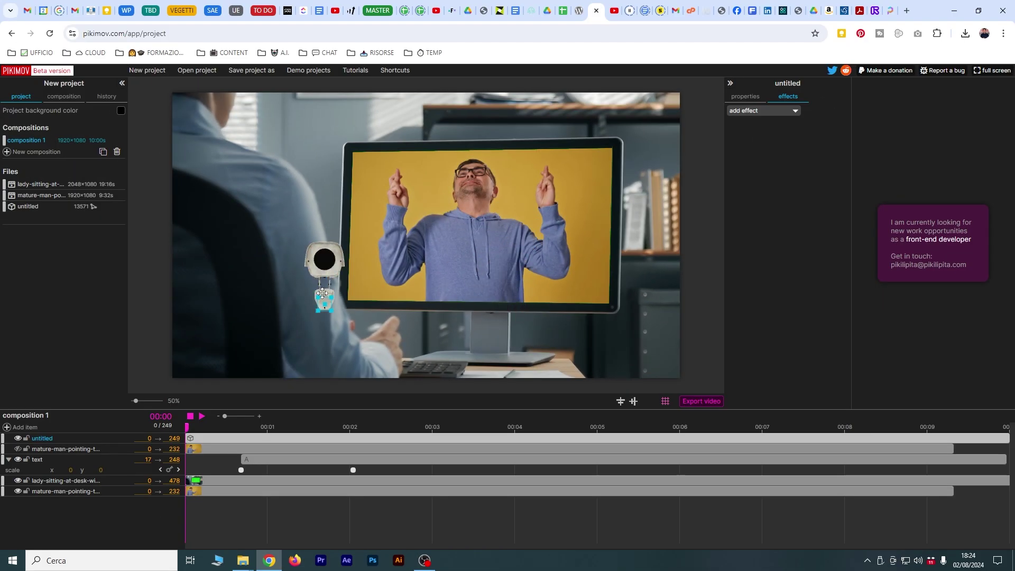
- Place the 3D camera at x 304, y 702, scale 150, rotate it 90° on y, and preview
mouse_move(318, 292)
mouse_down()
mouse_move(486, 310)
mouse_move(444, 266)
mouse_up()
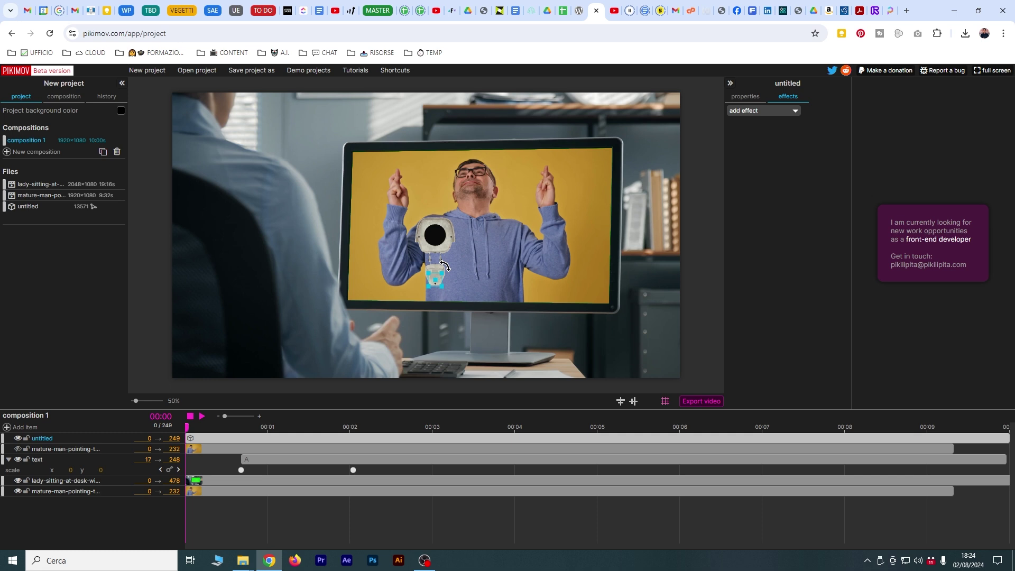
mouse_move(465, 286)
mouse_down()
mouse_move(578, 301)
mouse_move(415, 278)
mouse_up()
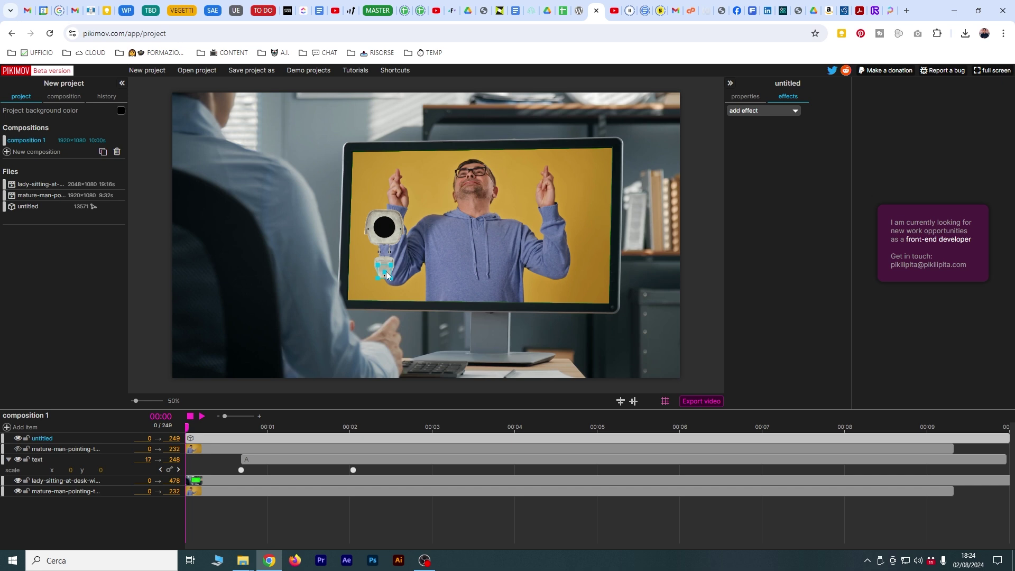
click(751, 98)
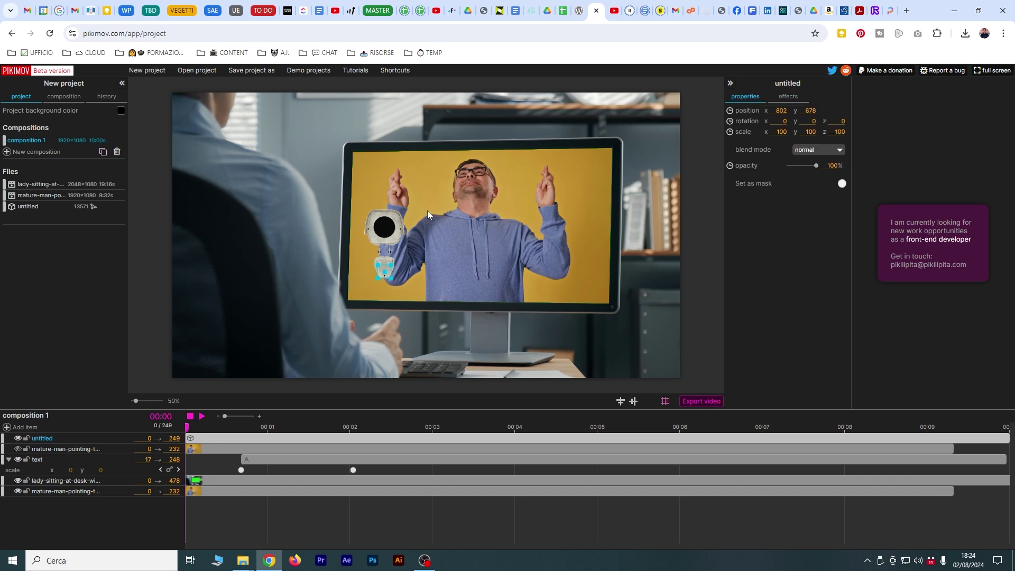
drag(388, 269, 408, 274)
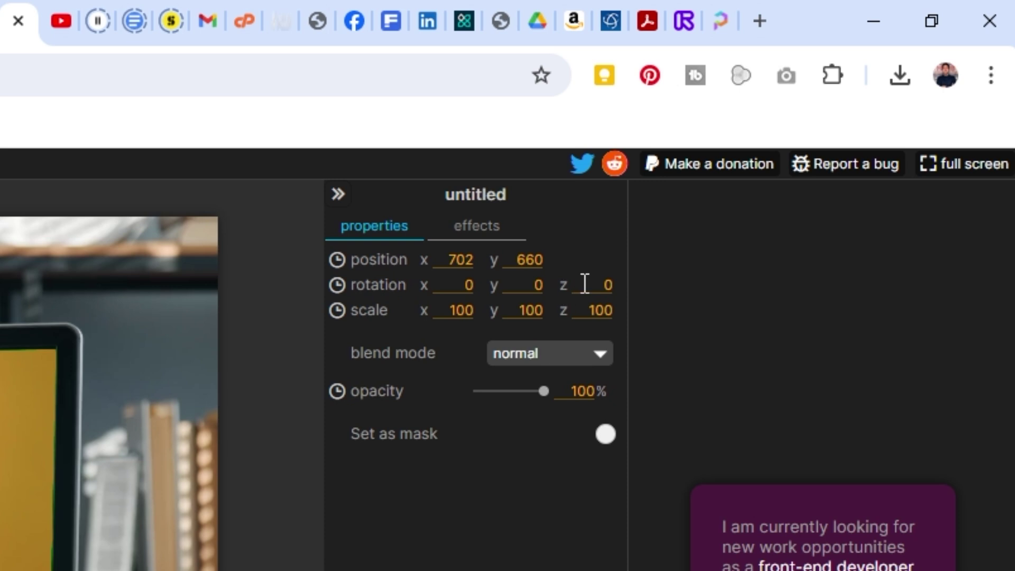
text(45)
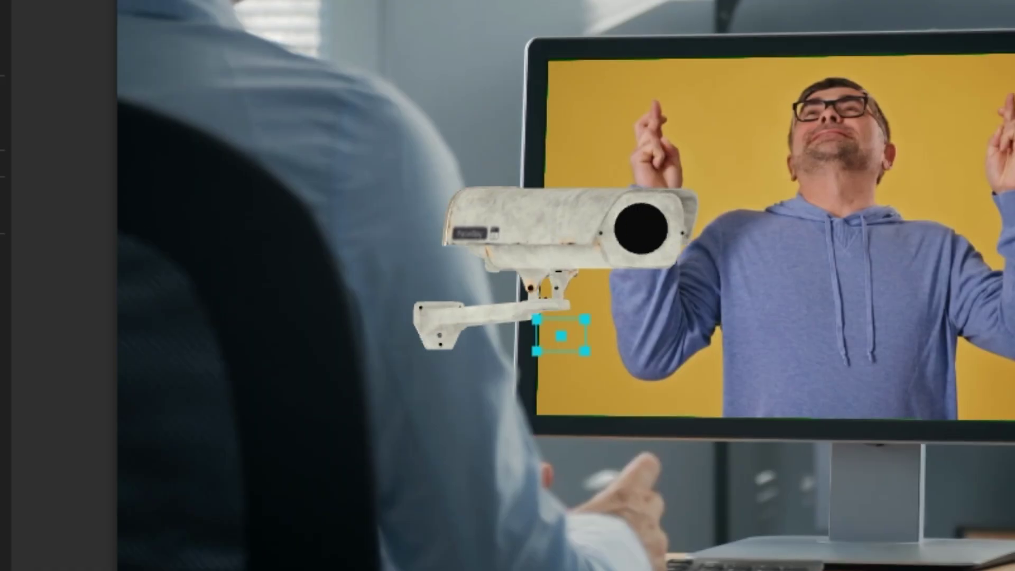
drag(358, 267, 235, 309)
mouse_move(273, 425)
mouse_down()
mouse_move(289, 425)
mouse_move(310, 362)
mouse_up()
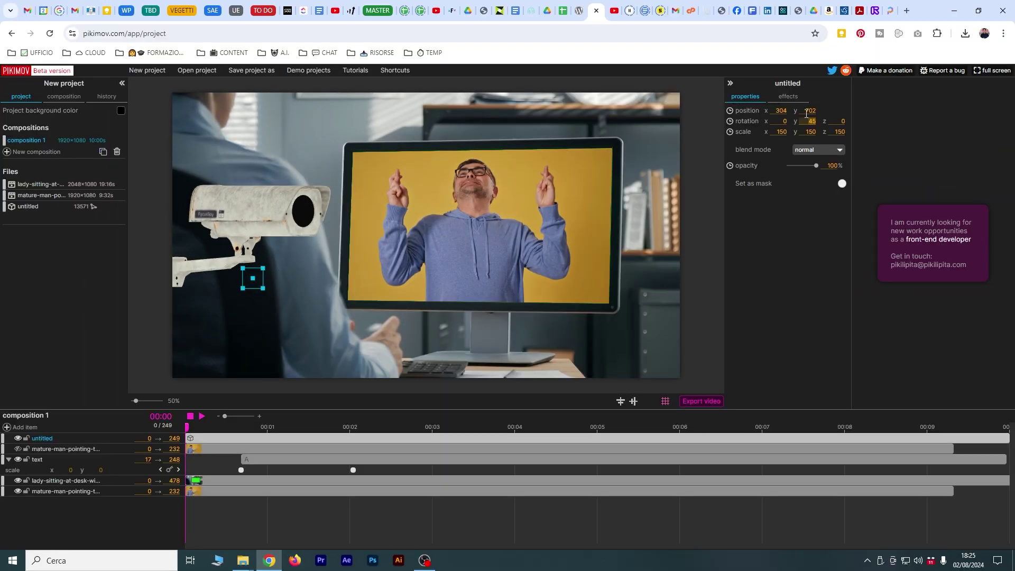
drag(809, 118, 829, 125)
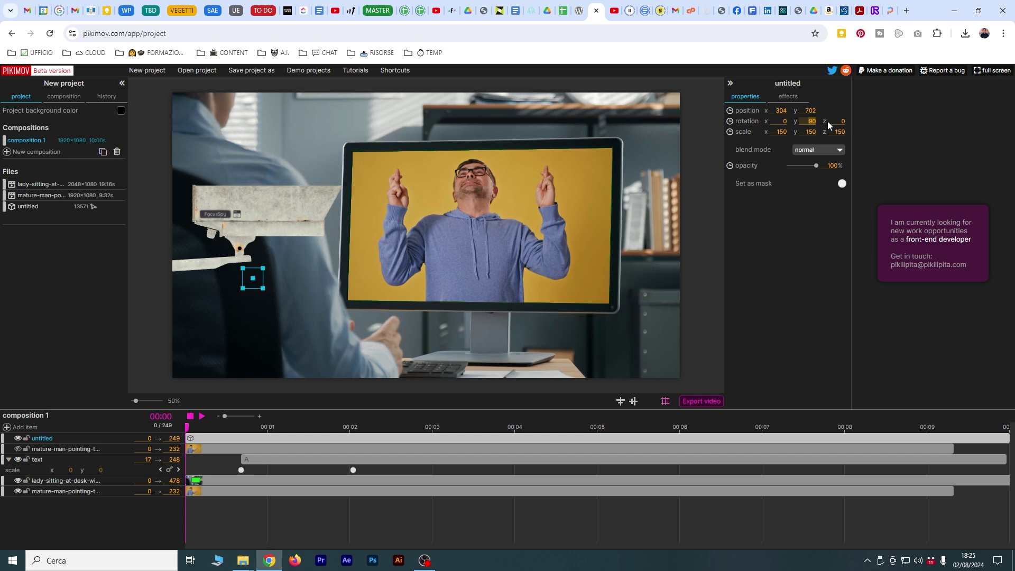
key(space)
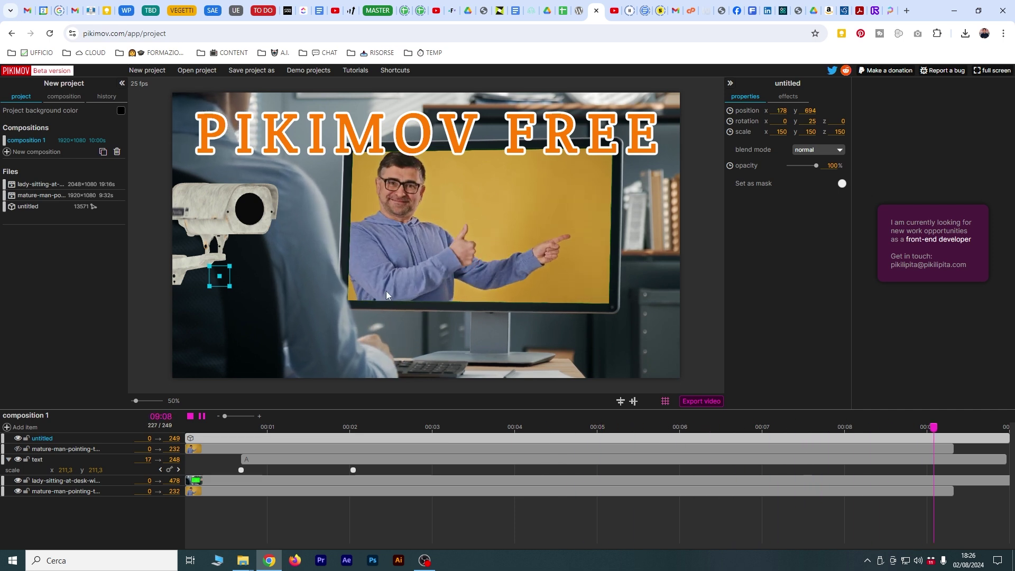
- Pause the preview, rewind the playhead to the start, and deselect the presenter layer
click(199, 449)
key(space)
key(space)
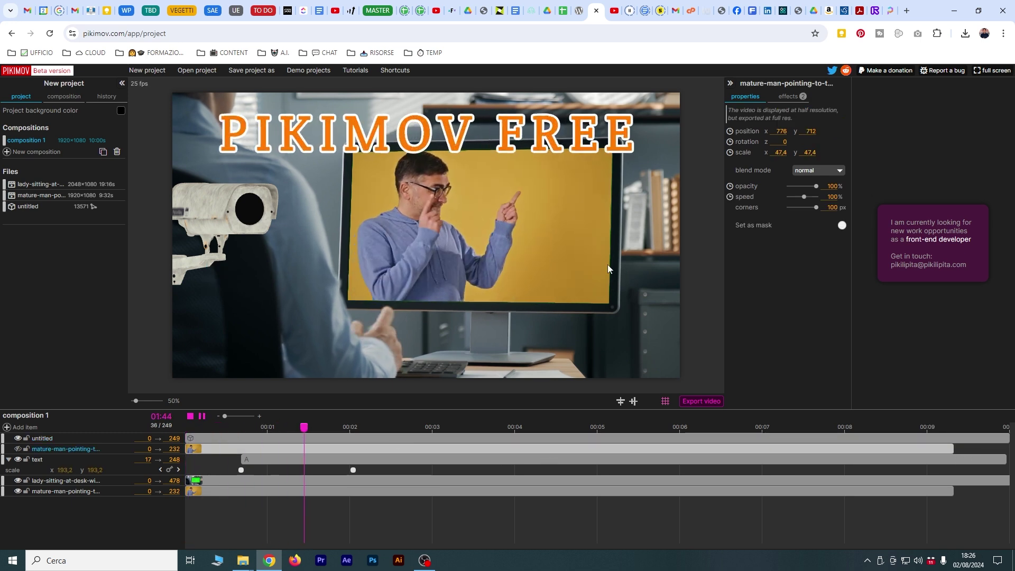
key(space)
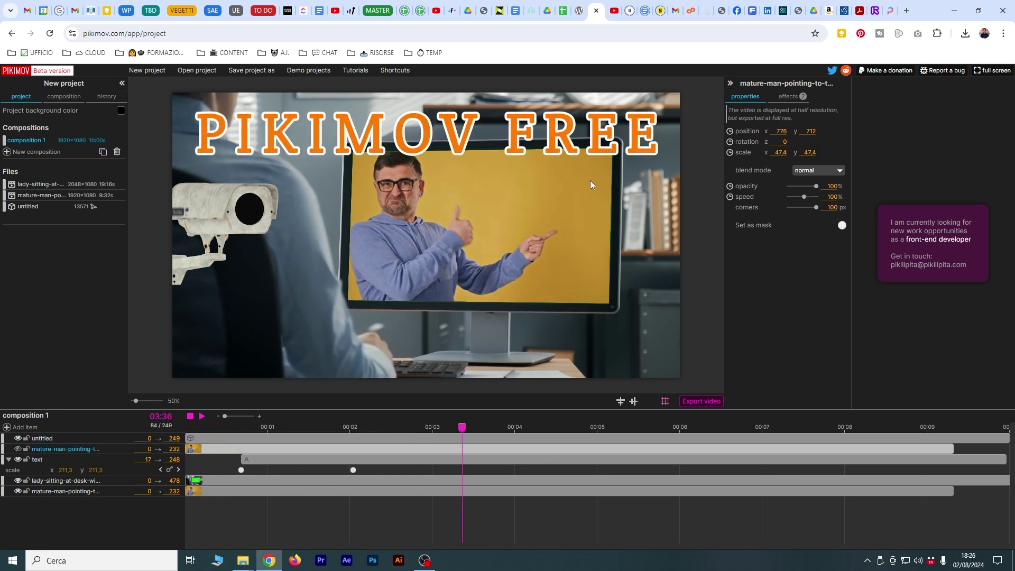
key(space)
key(space)
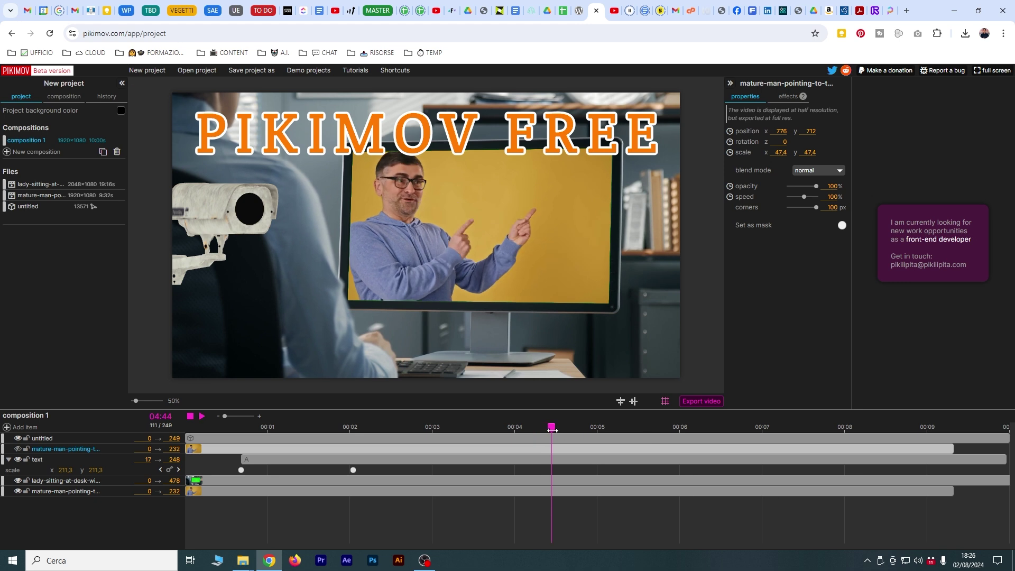
drag(551, 430, 185, 430)
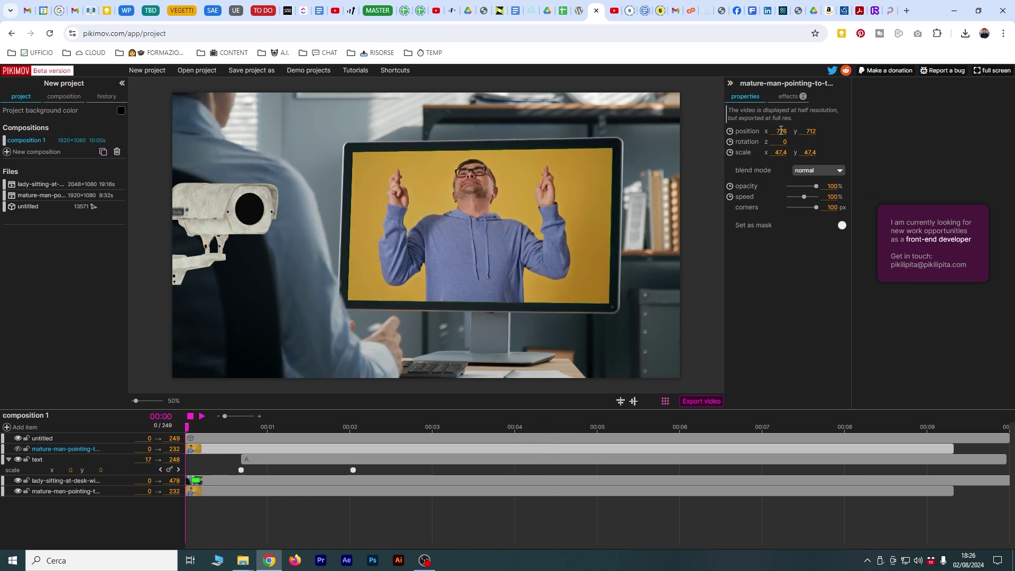
click(167, 74)
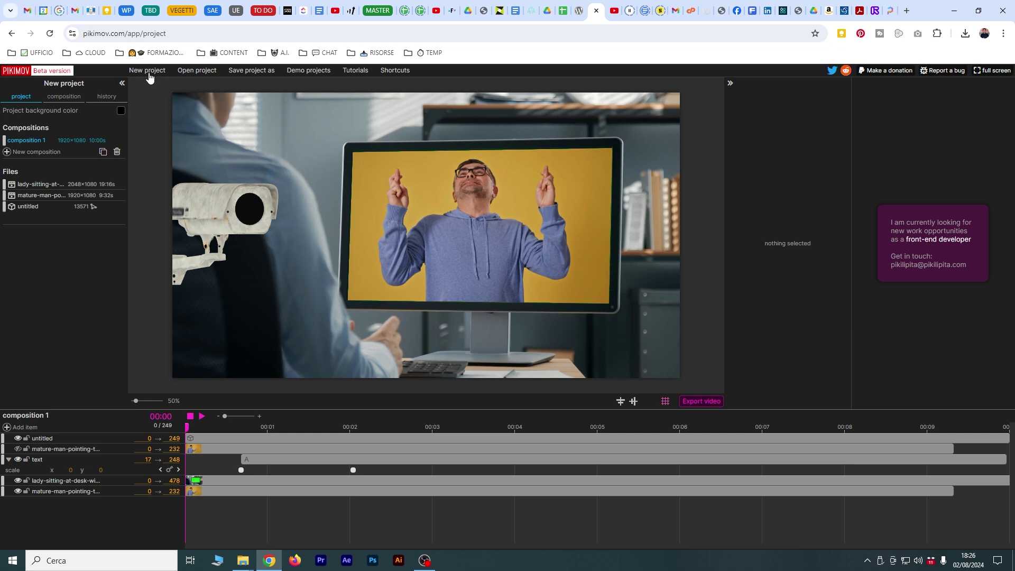
- Save the project as New project.pikimov in Downloads and locate it in File Explorer
click(157, 71)
click(527, 385)
click(251, 71)
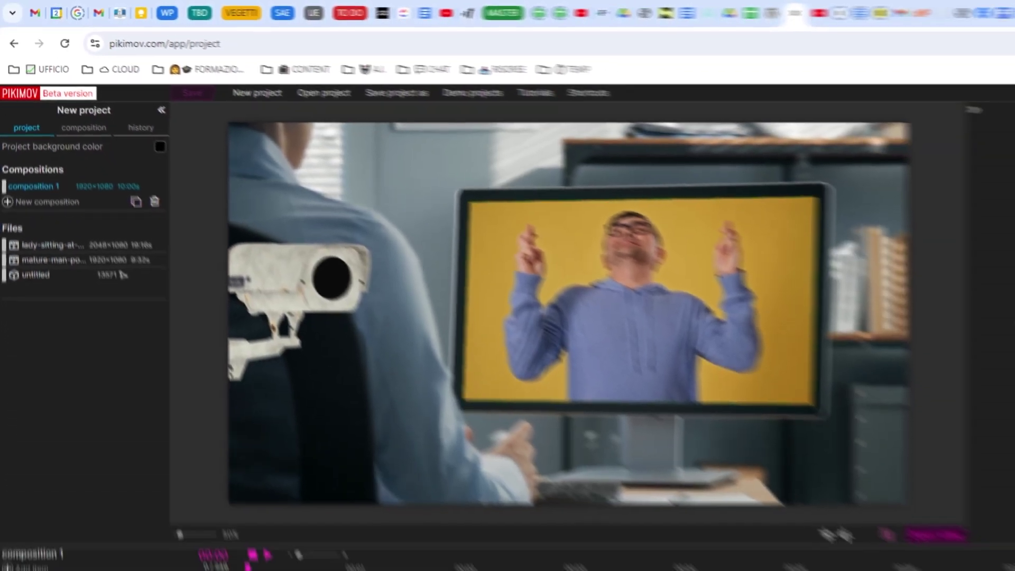
mouse_move(243, 560)
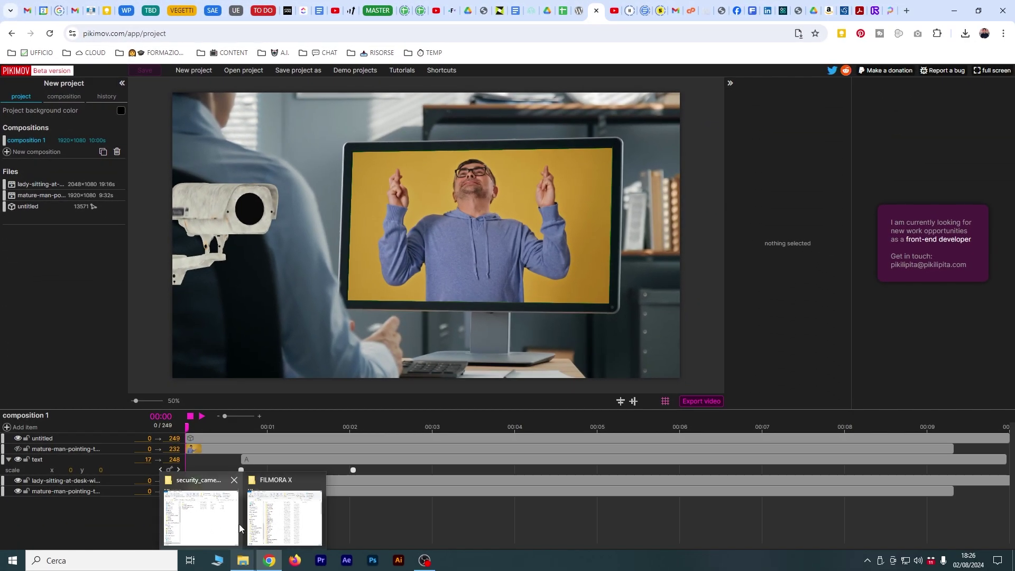
click(239, 526)
click(464, 204)
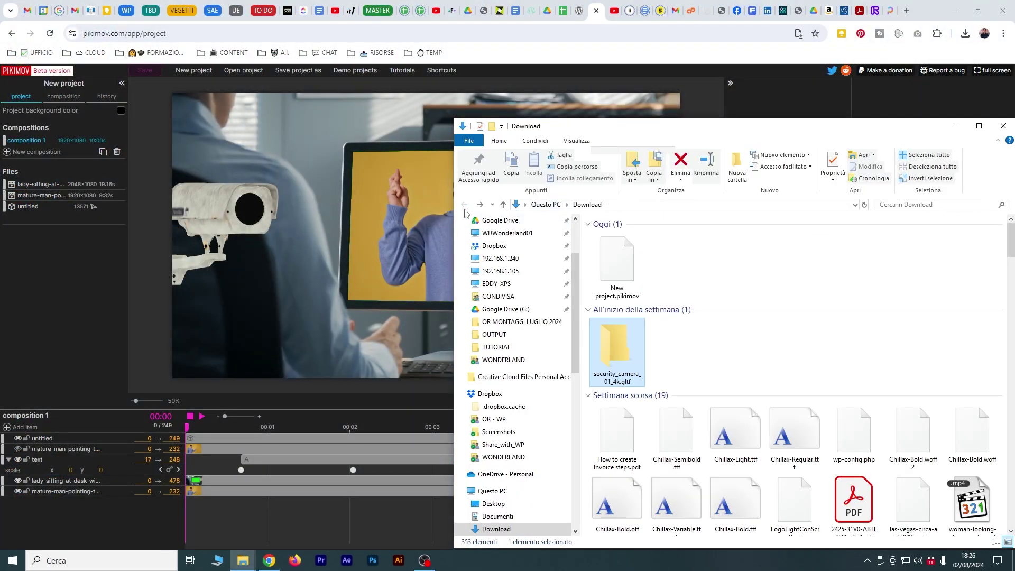
click(734, 260)
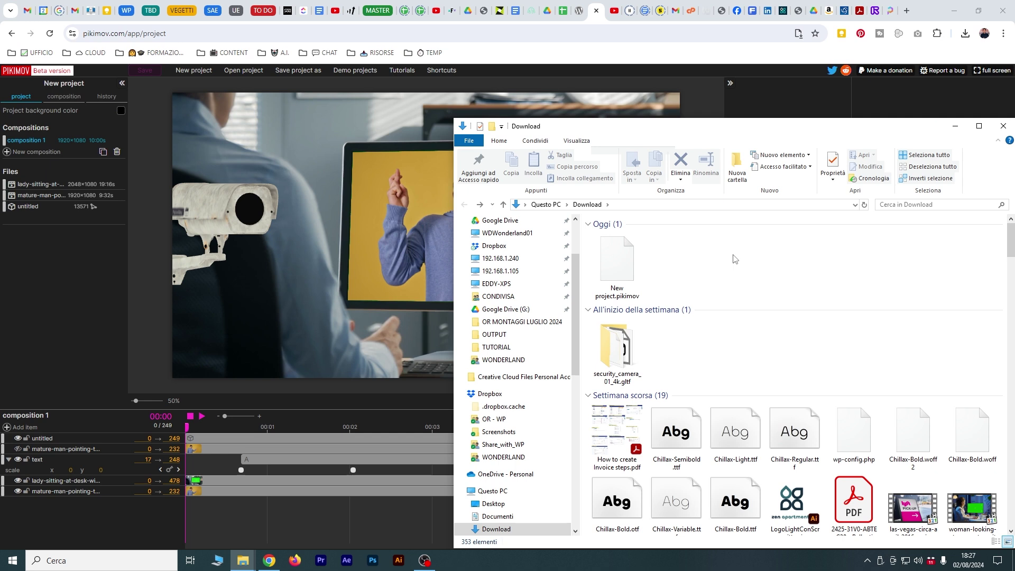
click(621, 267)
- Export the composition as a 1920×1080 MP4 and play the export-completed preview
click(954, 126)
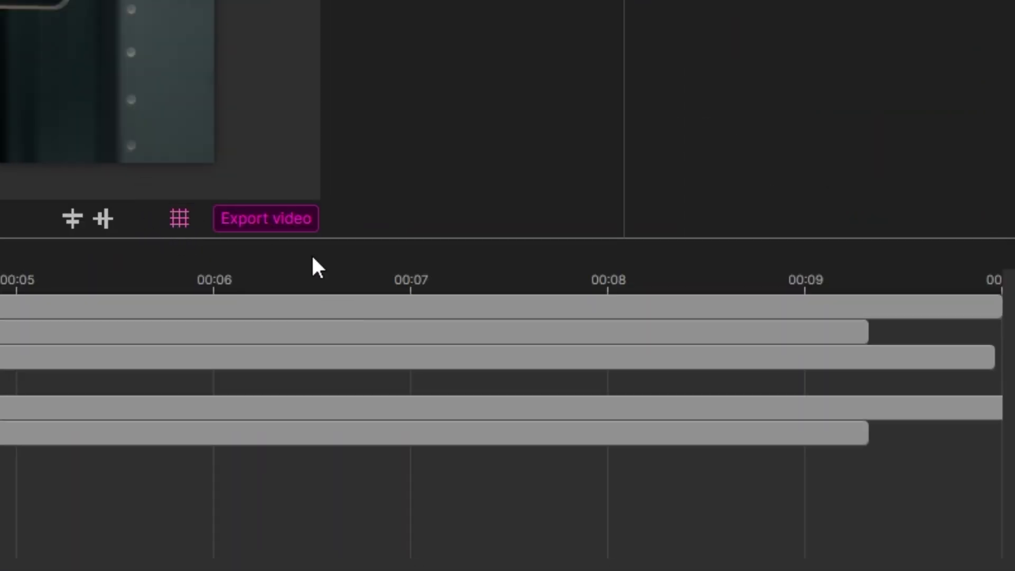
click(262, 228)
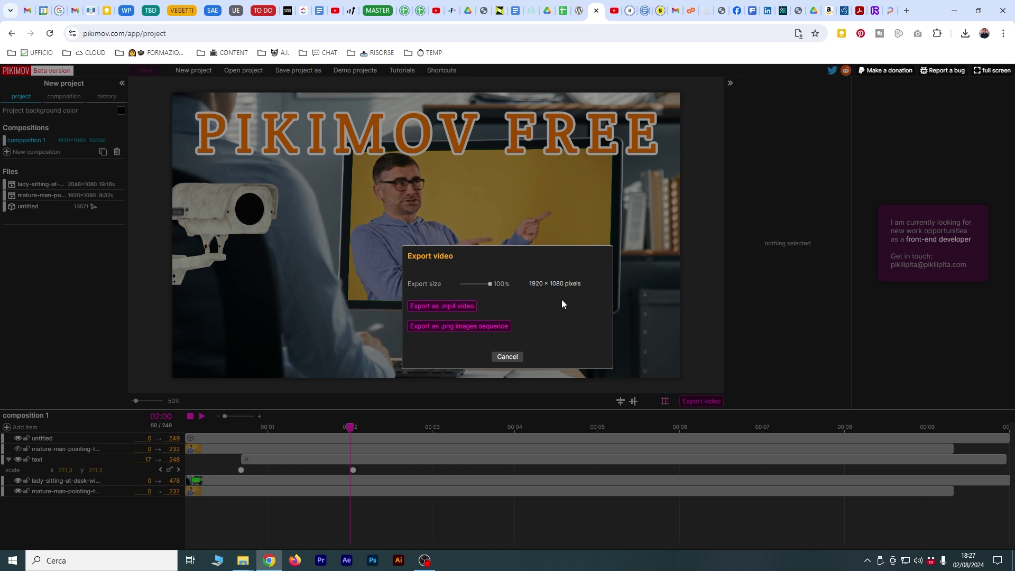
click(460, 306)
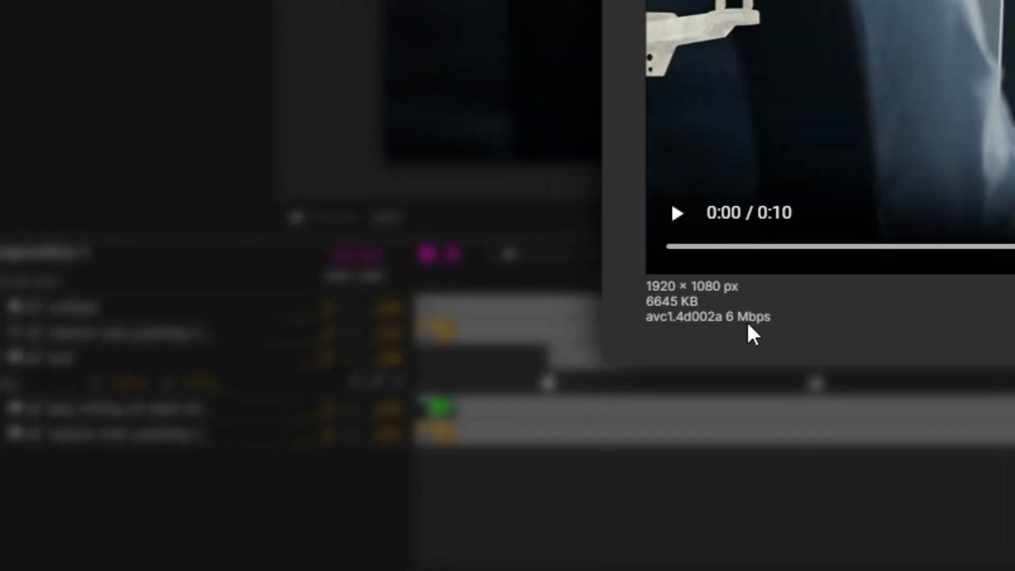
click(676, 213)
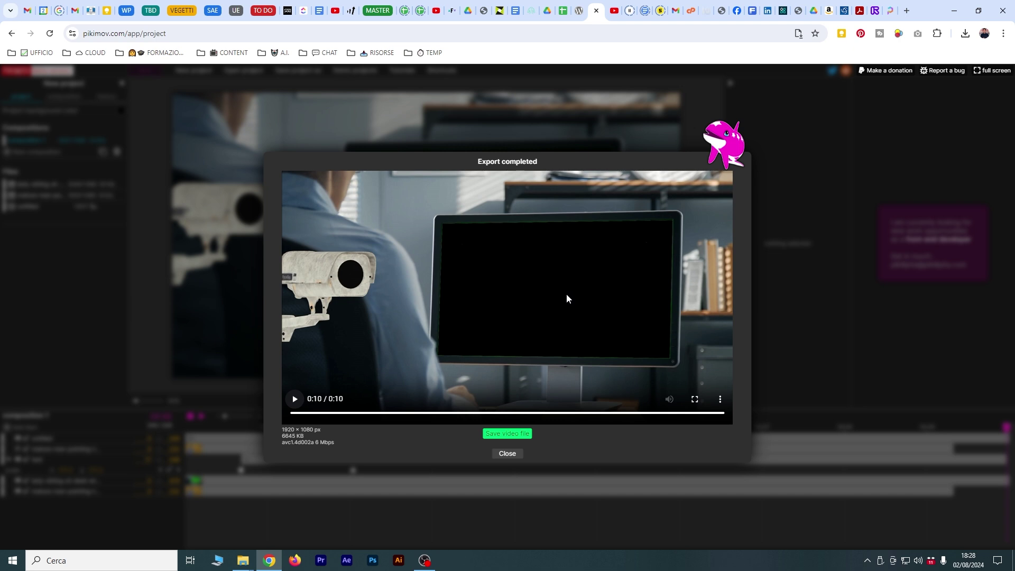
- Save New project_1920_1080.mp4 to Downloads and play it in Media Player Classic, full screen and back
click(524, 434)
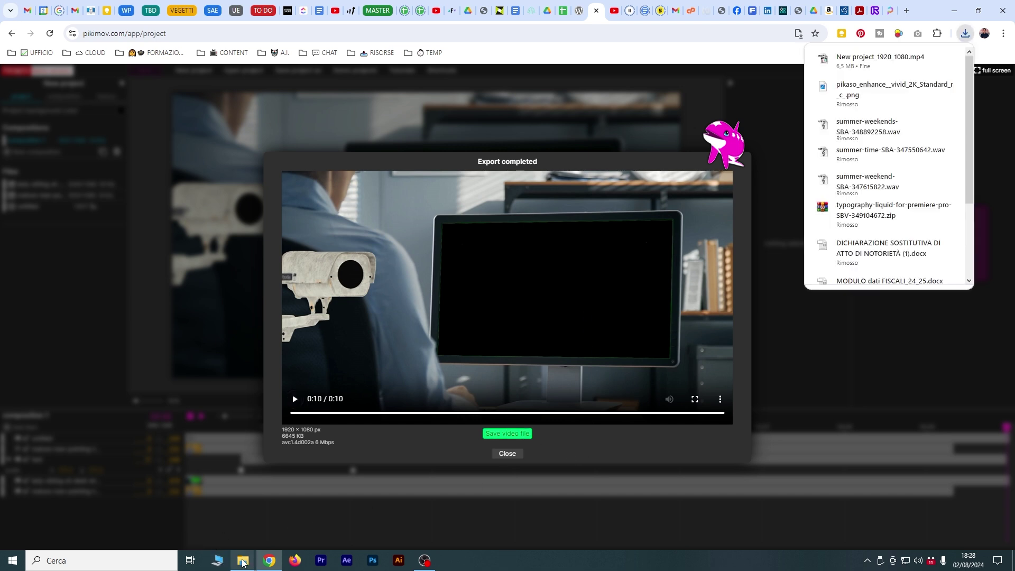
mouse_move(243, 562)
click(199, 509)
double_click(558, 325)
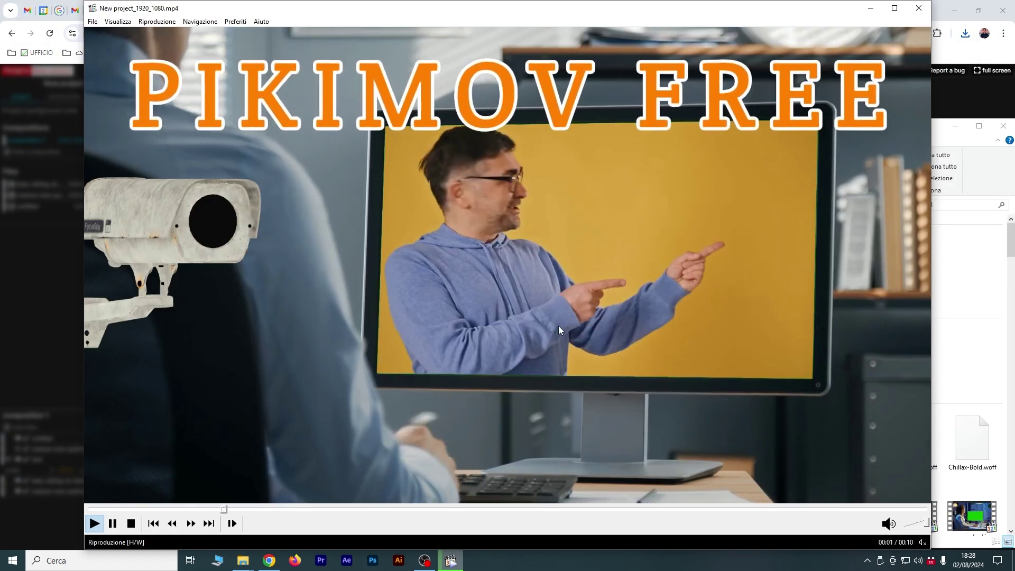
double_click(565, 338)
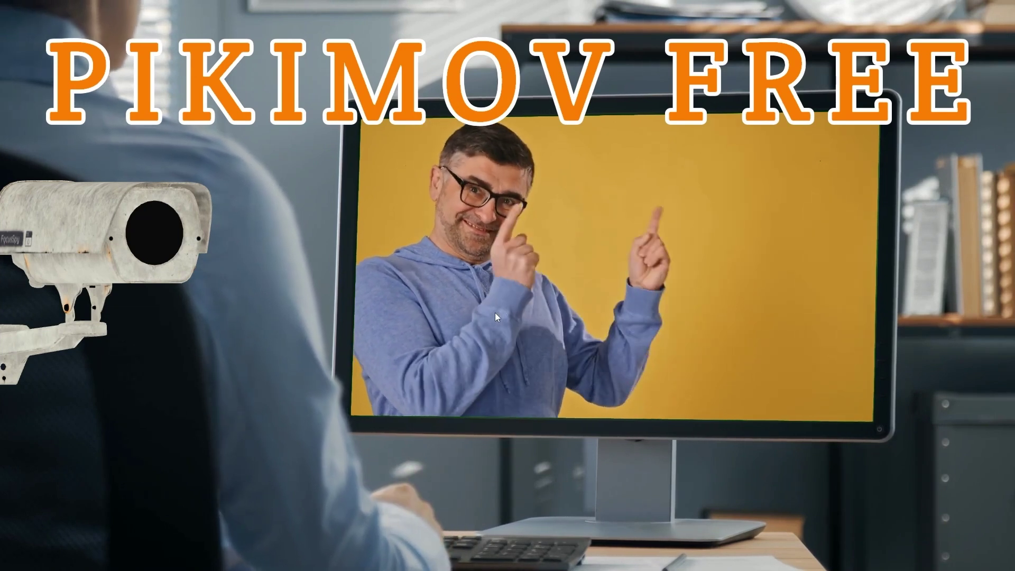
double_click(535, 302)
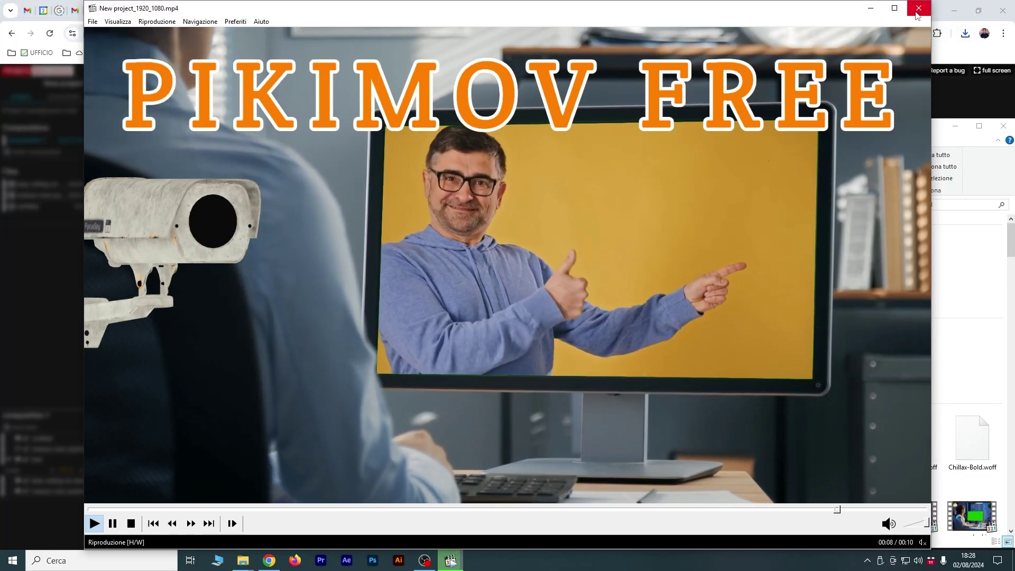
- Close the Media Player Classic window
click(917, 9)
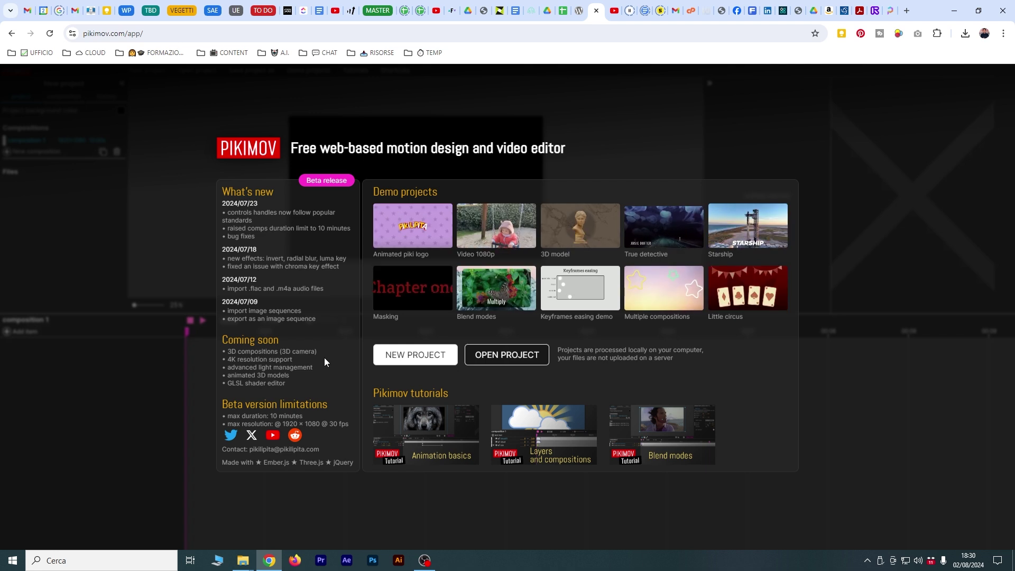
- Select the 'animated 3D models' text in the Coming soon list on the start page
drag(225, 374, 299, 382)
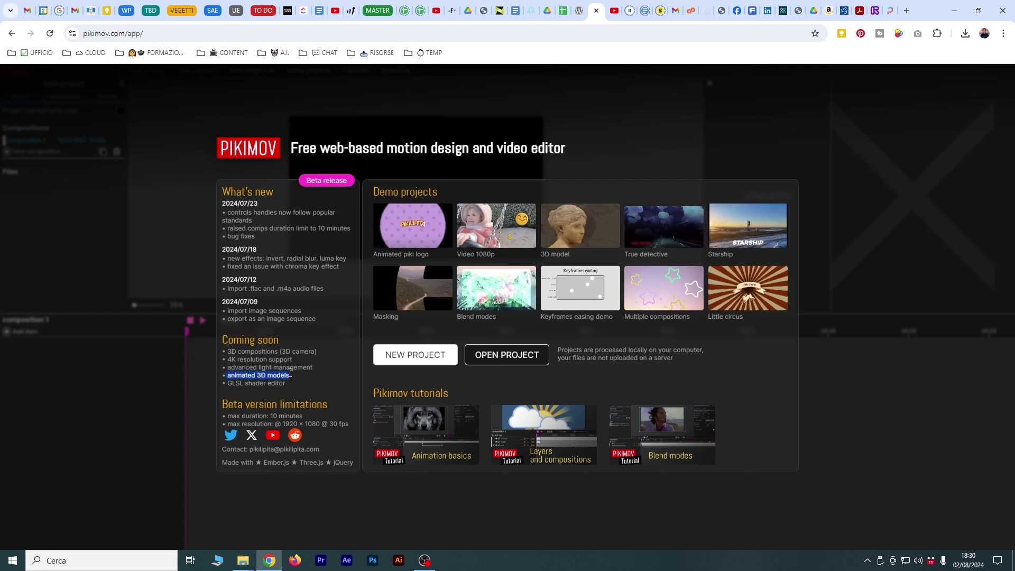
click(651, 502)
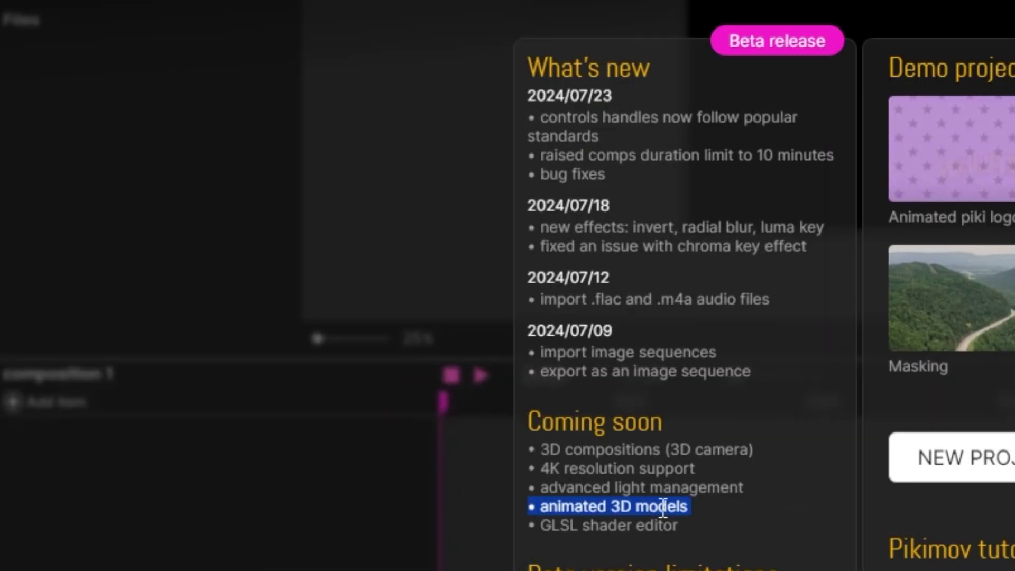
click(703, 520)
drag(702, 510, 616, 507)
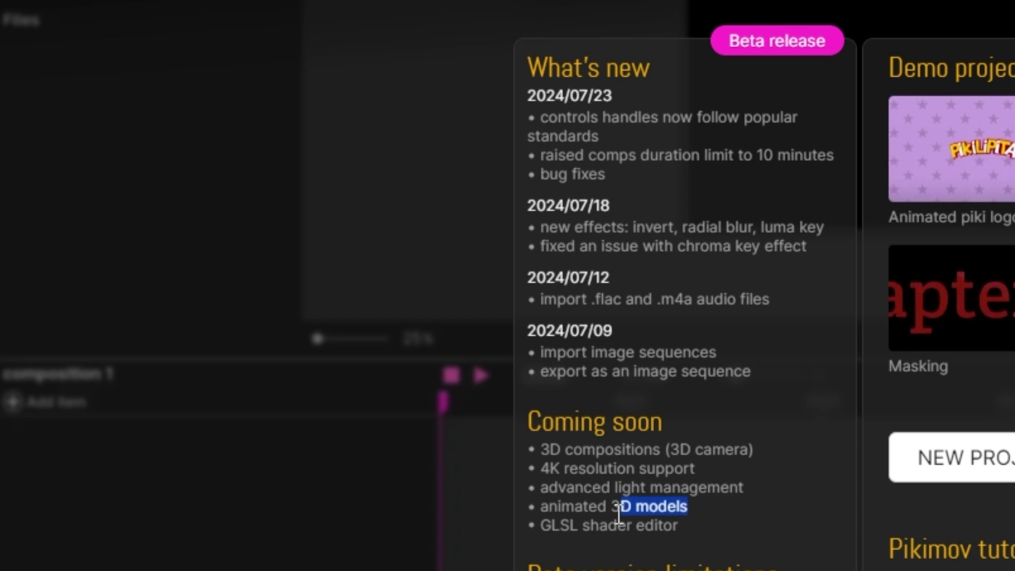